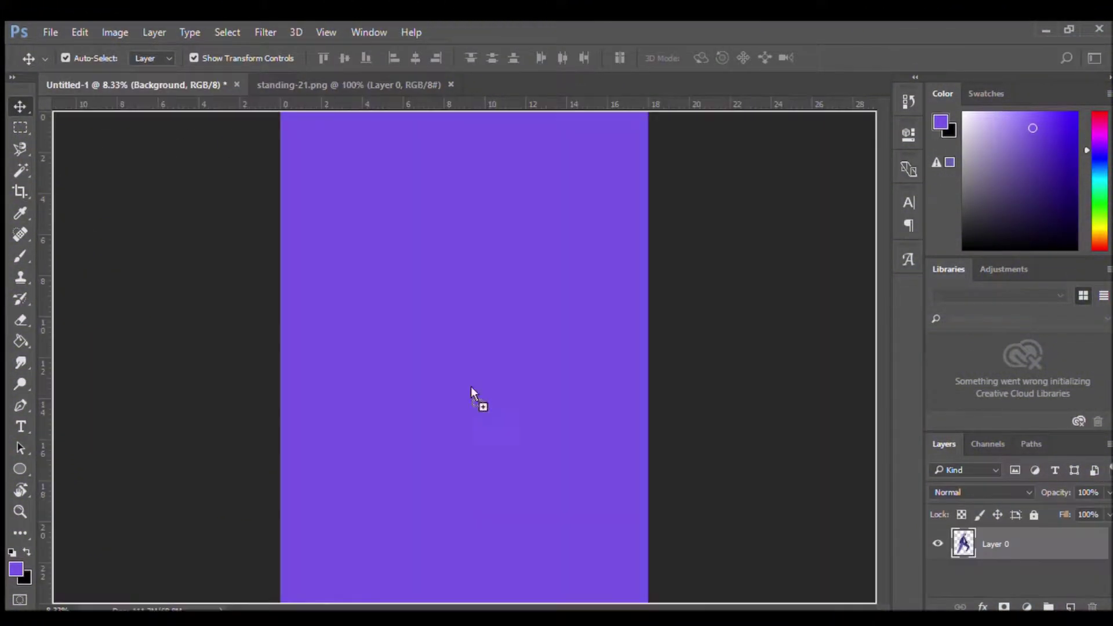
- Place the walking figure and draw a darker panel rectangle over the right half
left_click(18, 470)
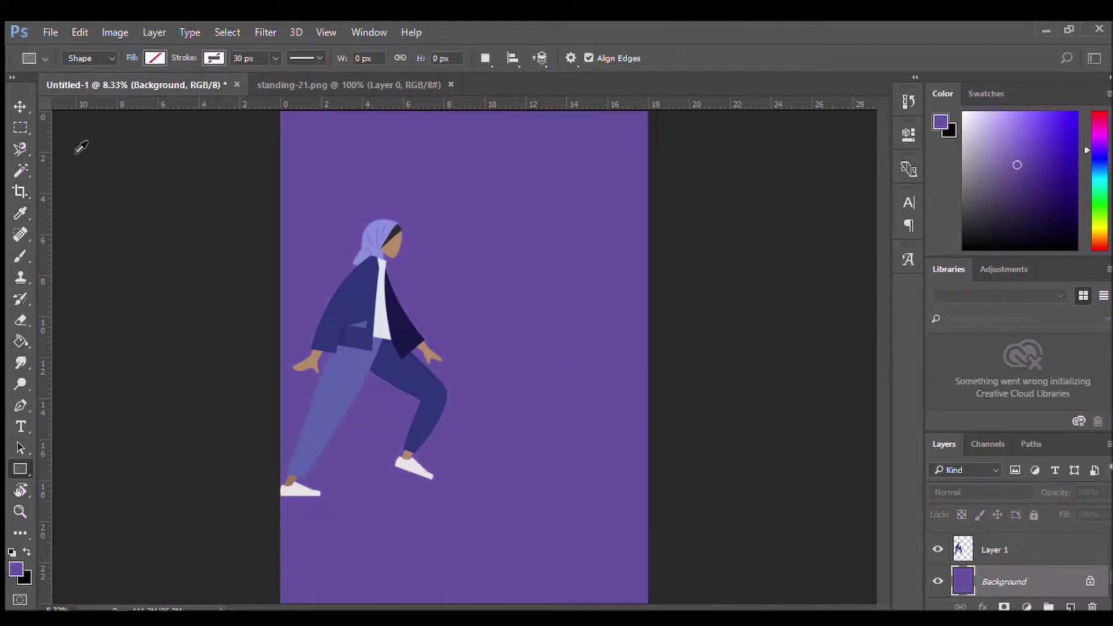
left_click_drag(448, 111, 667, 605)
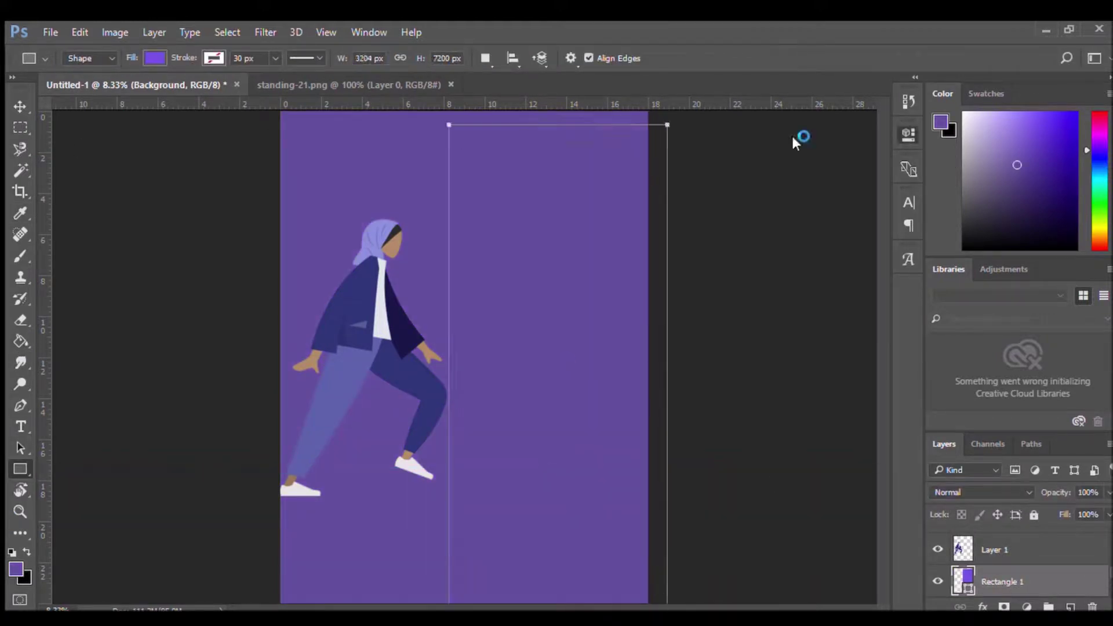
key("v")
left_click_drag(423, 300, 425, 301)
- Draw a lavender circle beside the figure's head and commit the heading text
left_click(19, 468)
left_click_drag(377, 330, 377, 330)
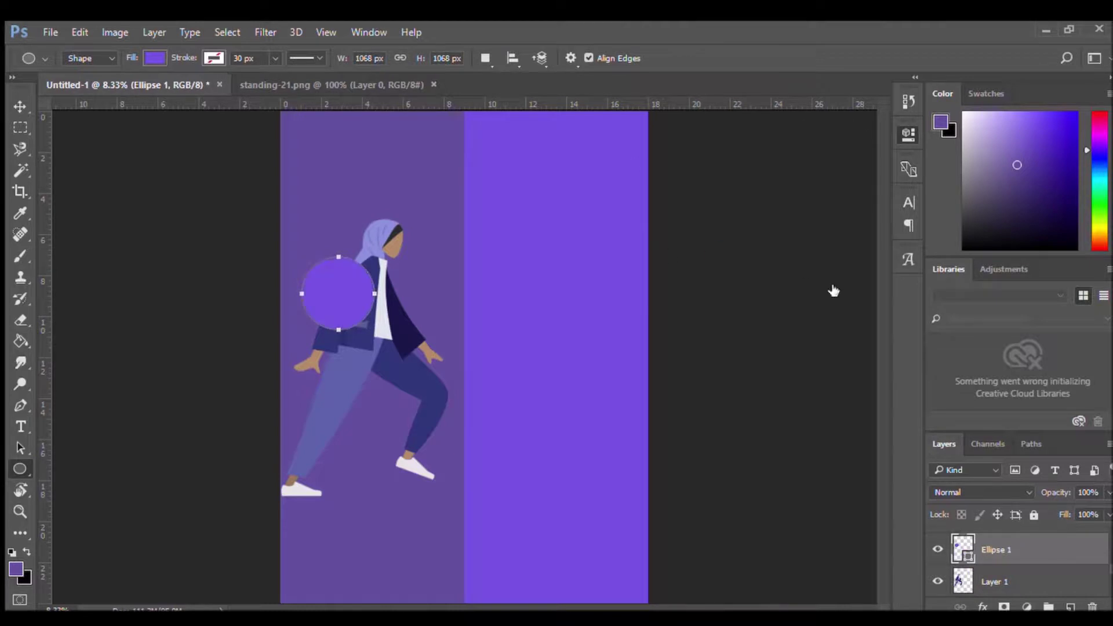
key("v")
left_click_drag(308, 276, 293, 258)
scroll(1015, 539, "up", 2)
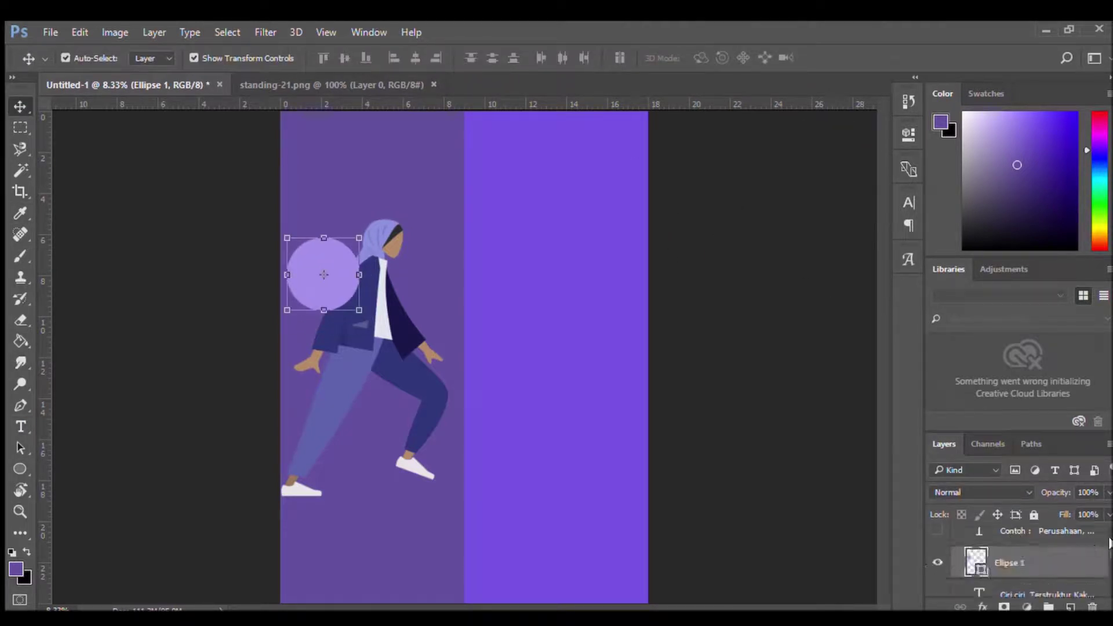
key("t")
left_click(19, 107)
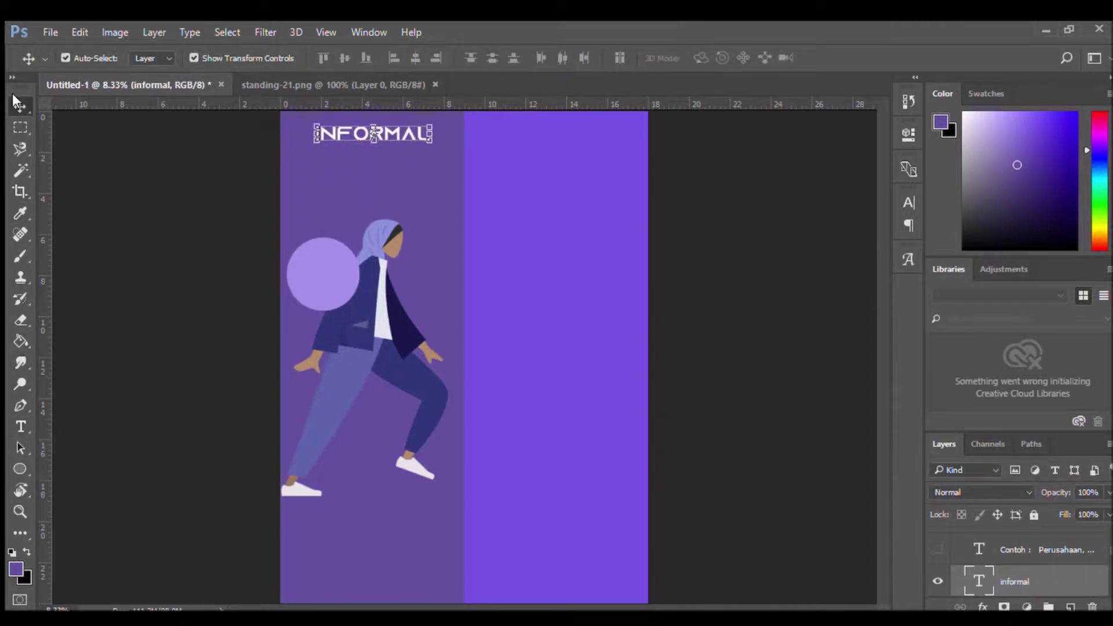
- Reveal the hidden FORMAL description paragraph and zoom in on it
left_click(1044, 564)
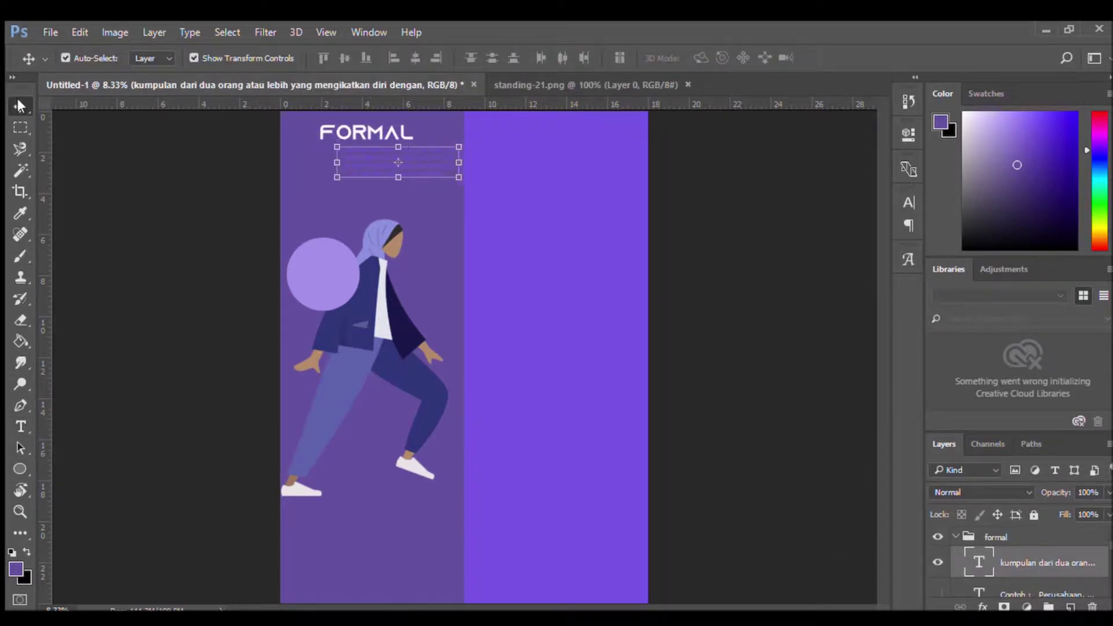
key("i")
key("z")
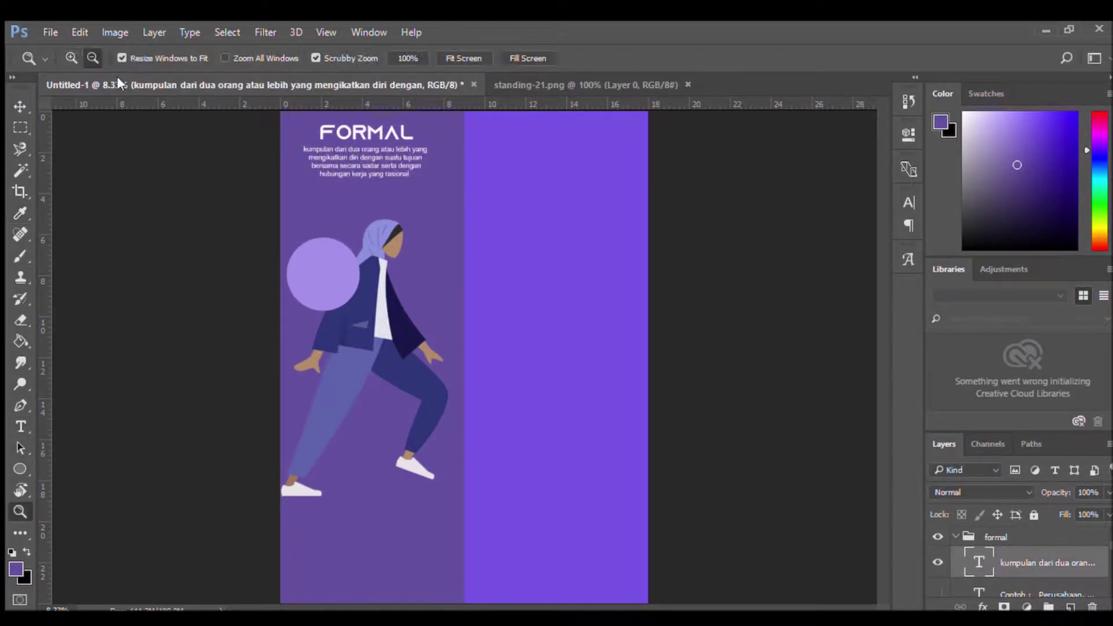
key("ctrl+plus")
left_click(20, 106)
key("t")
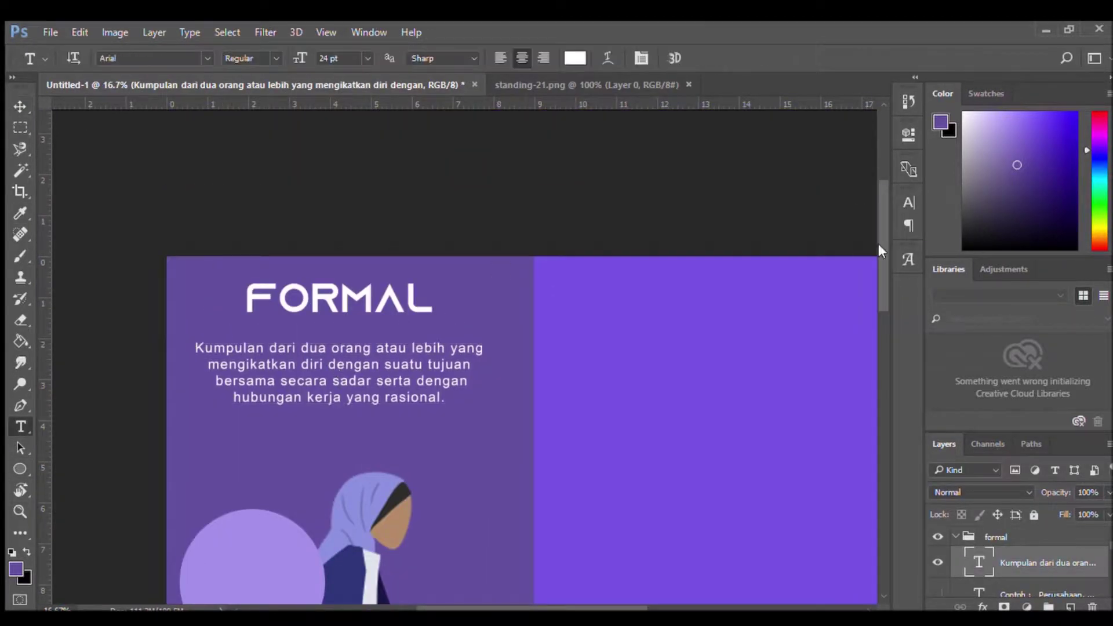
scroll(364, 232, "down", 5)
- Fit the CIRI CIRI text inside the circle, centered at 18 pt
key("ctrl+a")
left_click_drag(240, 208, 251, 313)
key("ctrl+shift+c")
key("ctrl+shift+period")
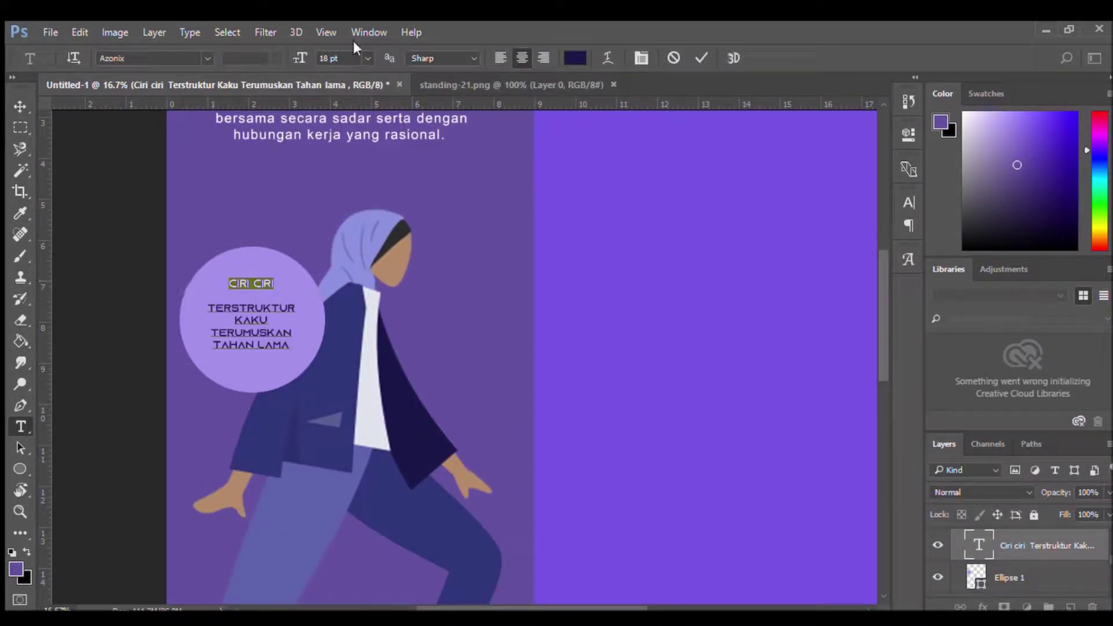
key("ctrl+Return")
- Duplicate the lavender circle and move the copy down and right
key("v")
scroll(742, 348, "down", 2)
mouse_move(318, 256)
left_mouse_down()
mouse_move(487, 446)
mouse_move(478, 437)
left_mouse_up()
scroll(611, 290, "down", 2)
mouse_move(461, 361)
left_mouse_down()
mouse_move(252, 517)
mouse_move(468, 423)
left_mouse_up()
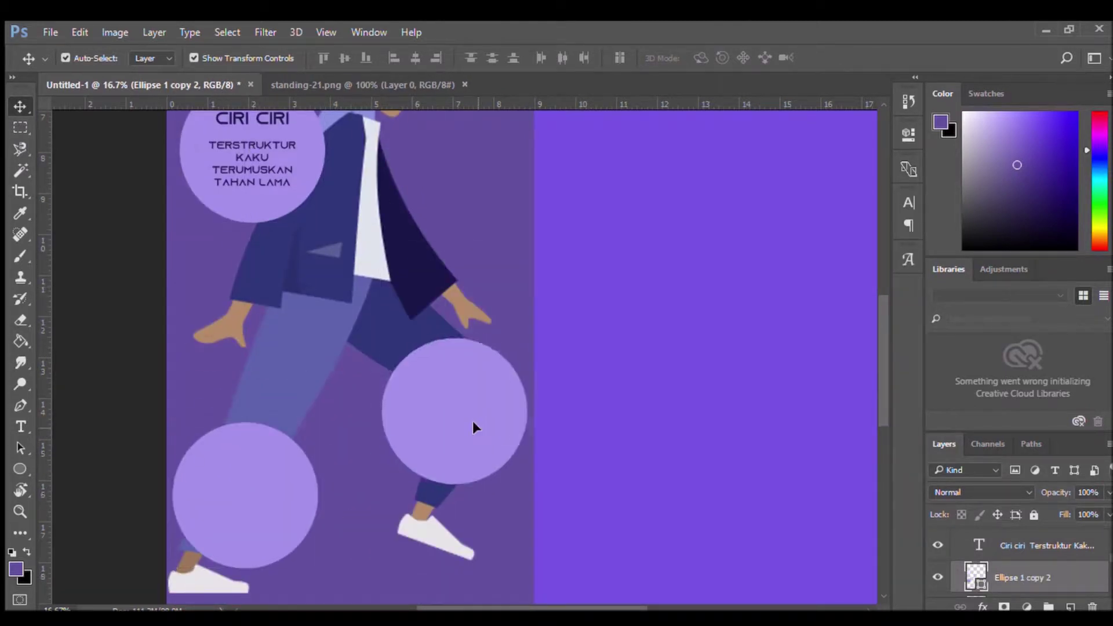
left_click_drag(244, 470, 241, 515)
scroll(892, 409, "down", 2)
scroll(892, 410, "up", 3)
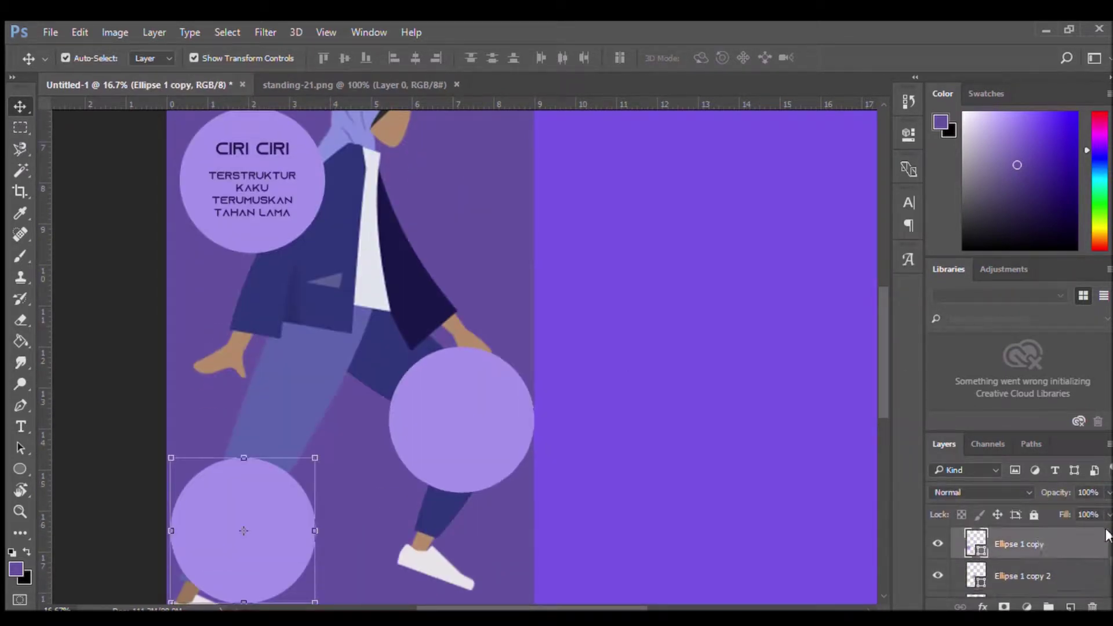
- Show the CONTOH list, break it after PERUSAHAAN and PEMERINTAH, and drop the colon
left_click(951, 565)
left_click(420, 409)
double_click(345, 379)
key("Return")
left_click(407, 400)
key("Return")
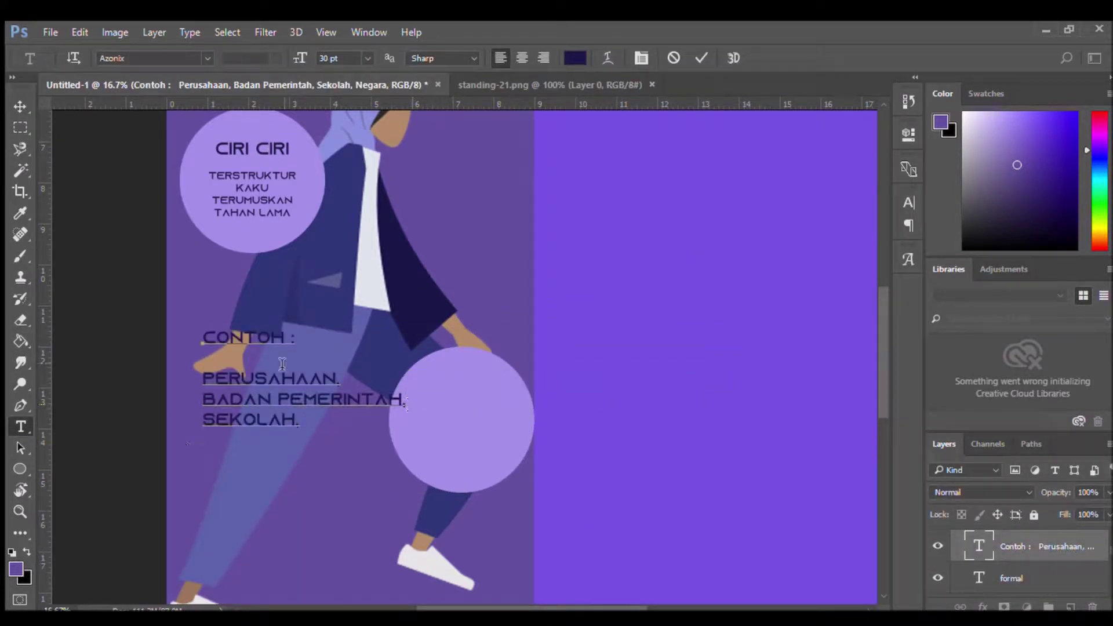
key("BackSpace")
key("BackSpace")
key("Return")
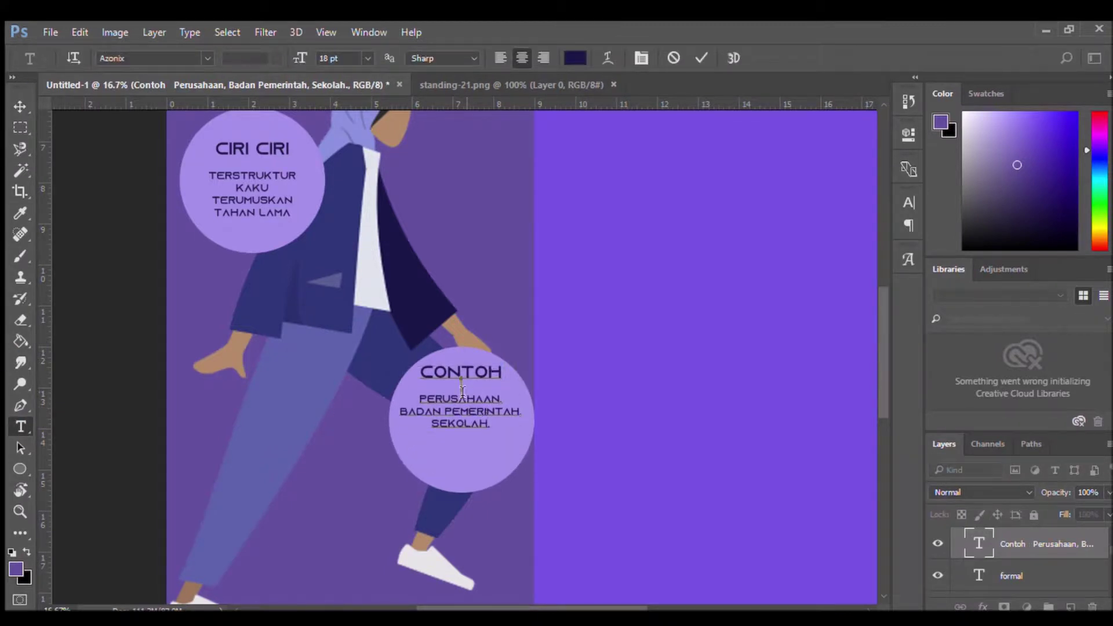
left_click(20, 106)
key("ctrl+minus")
left_click(276, 247)
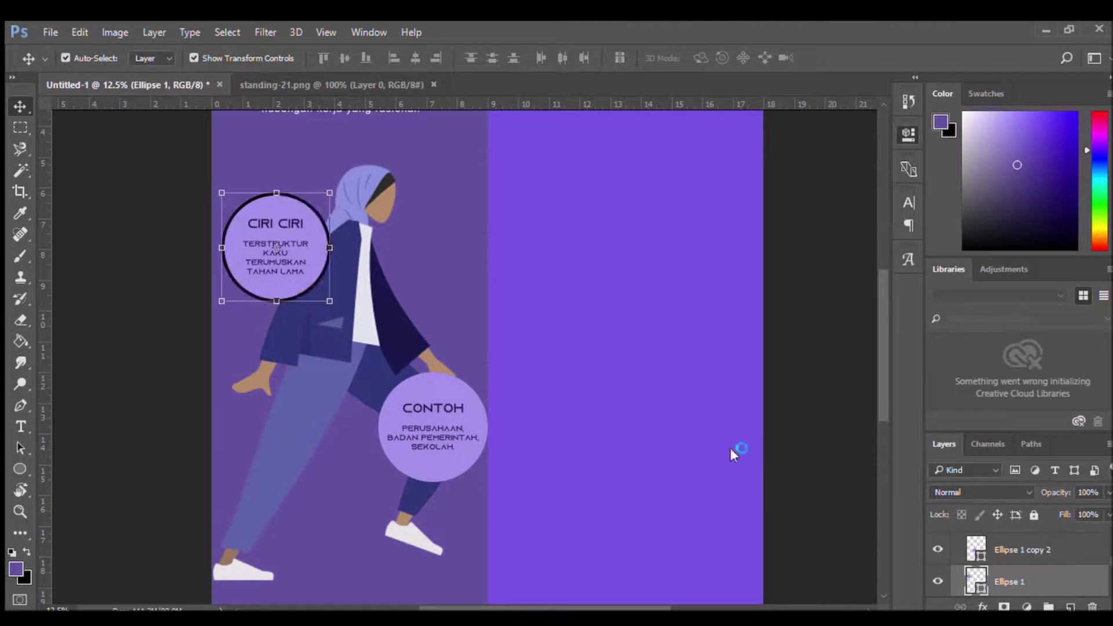
- Give the CONTOH circle the same dark outline and zoom out to the whole poster
left_click_drag(980, 549, 980, 584)
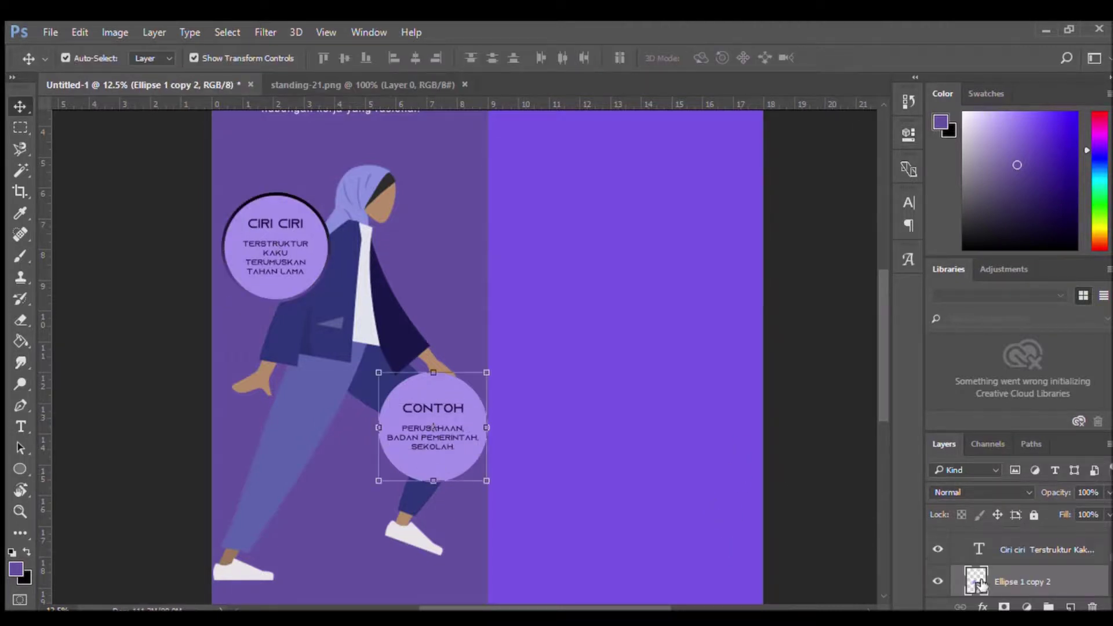
left_click(20, 128)
left_click(19, 469)
key("ctrl+minus")
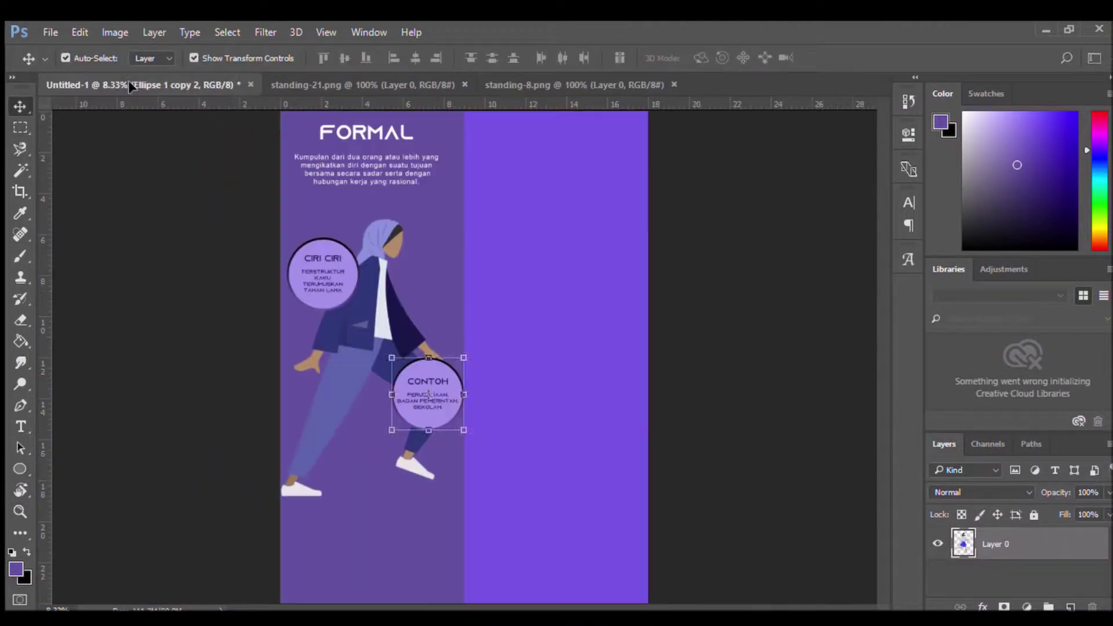
- Paste the running woman, scale her down, and move her onto the right panel
key("ctrl+v")
key("ctrl+t")
left_click_drag(581, 263, 312, 250)
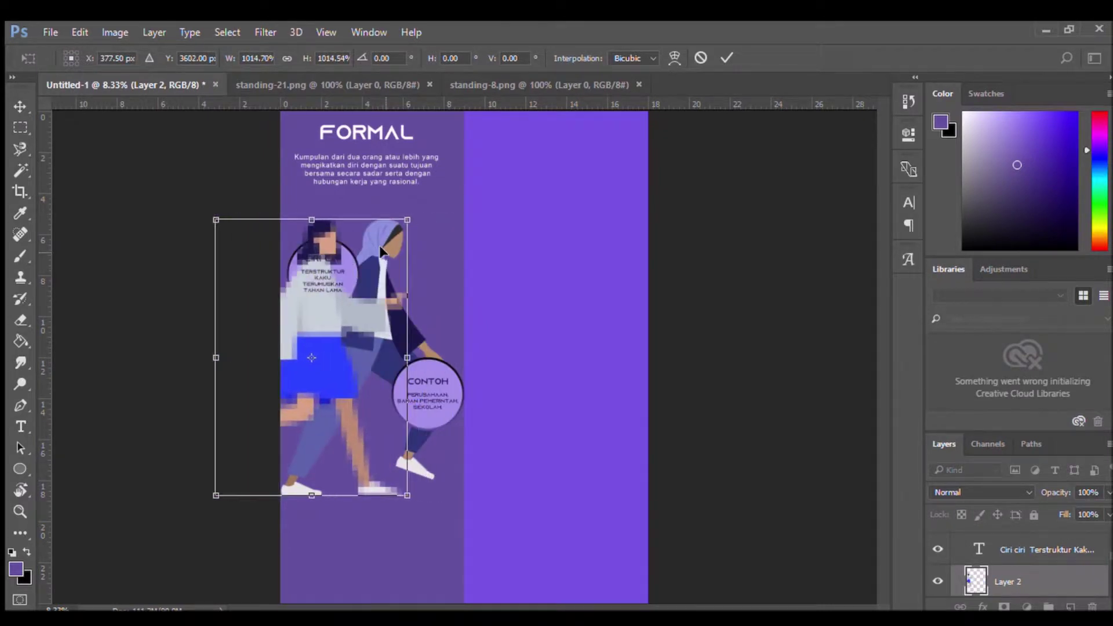
key("Return")
left_click_drag(275, 358, 434, 357)
left_click_drag(317, 339, 410, 338)
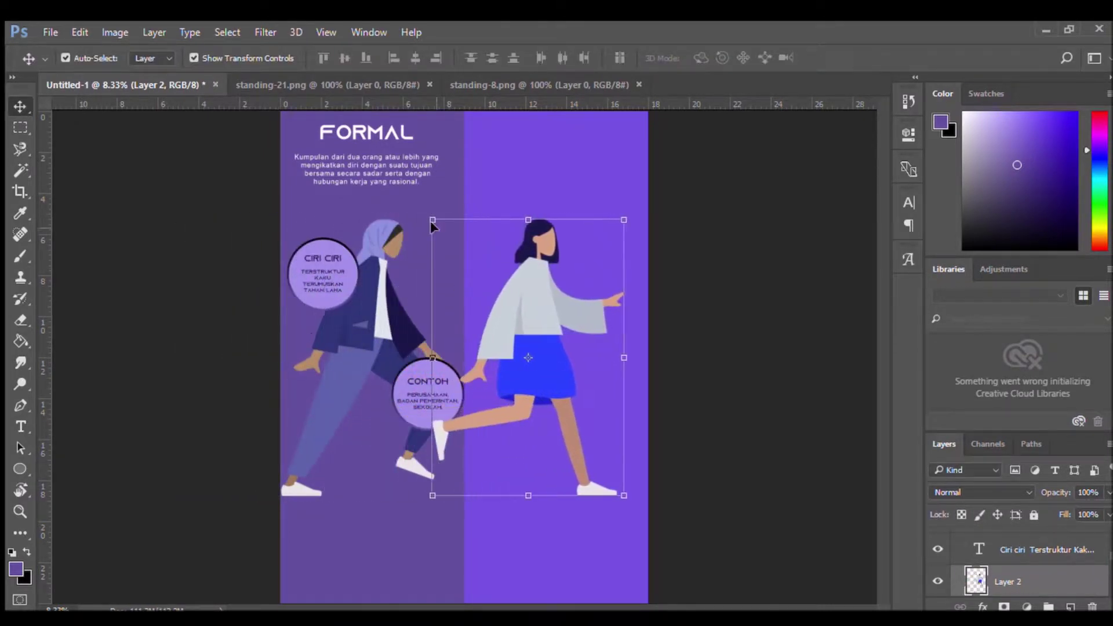
- Flip the running woman horizontally to face the first figure
key("ctrl+t")
right_click(530, 355)
left_click(566, 527)
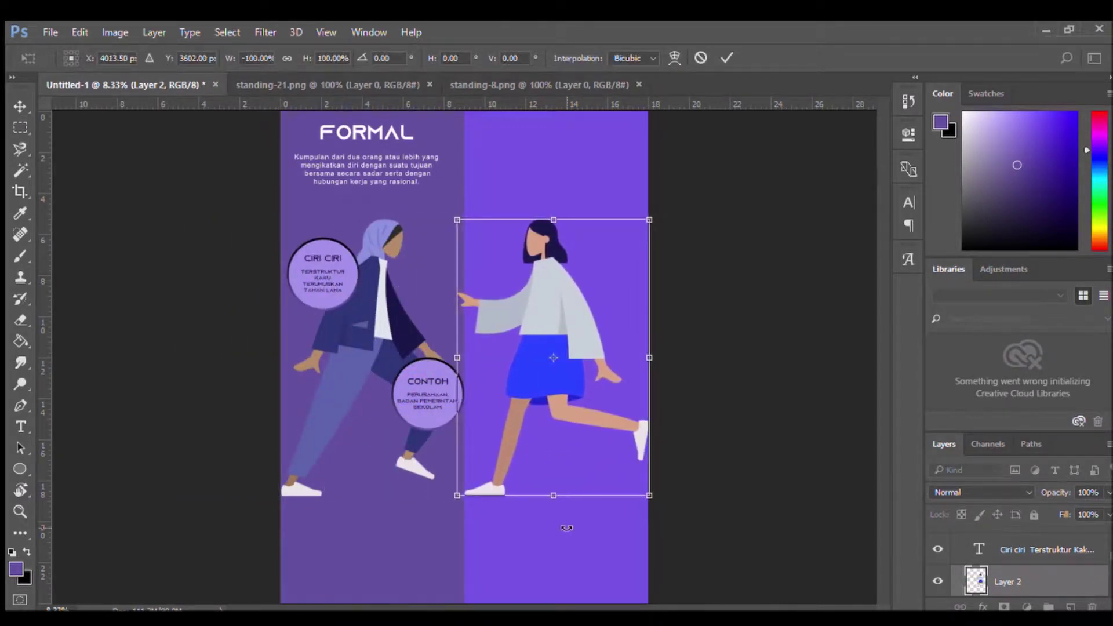
key("Return")
left_click(701, 481)
left_click(638, 359)
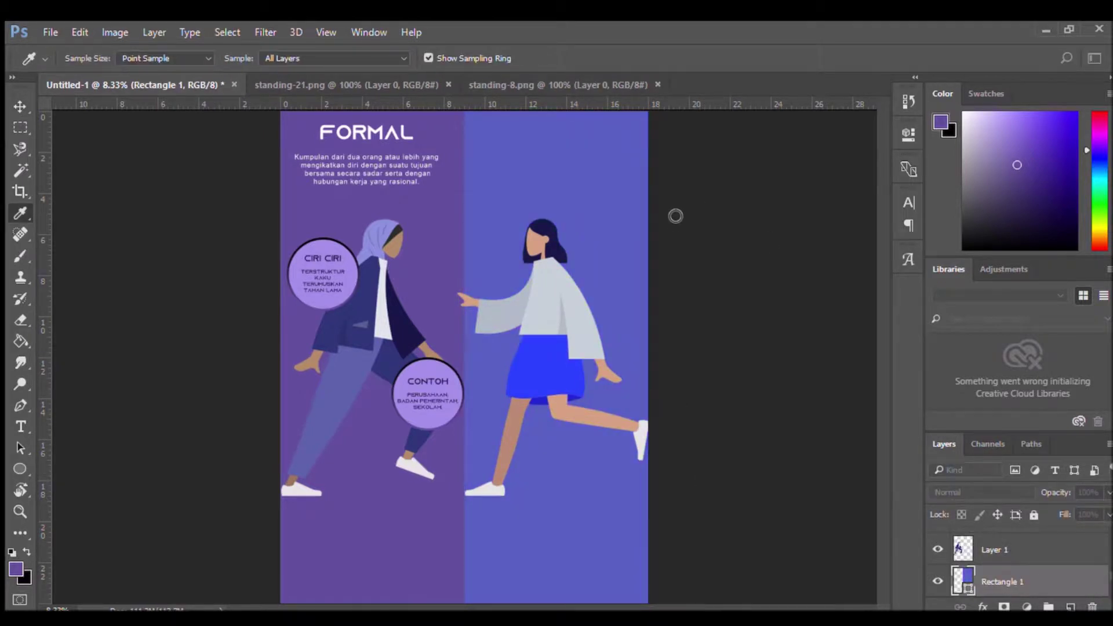
- Adjust the right panel's blue shade and add a copied heading reading INFORMAL
left_click_drag(809, 237, 782, 238)
left_click(17, 124)
key("t")
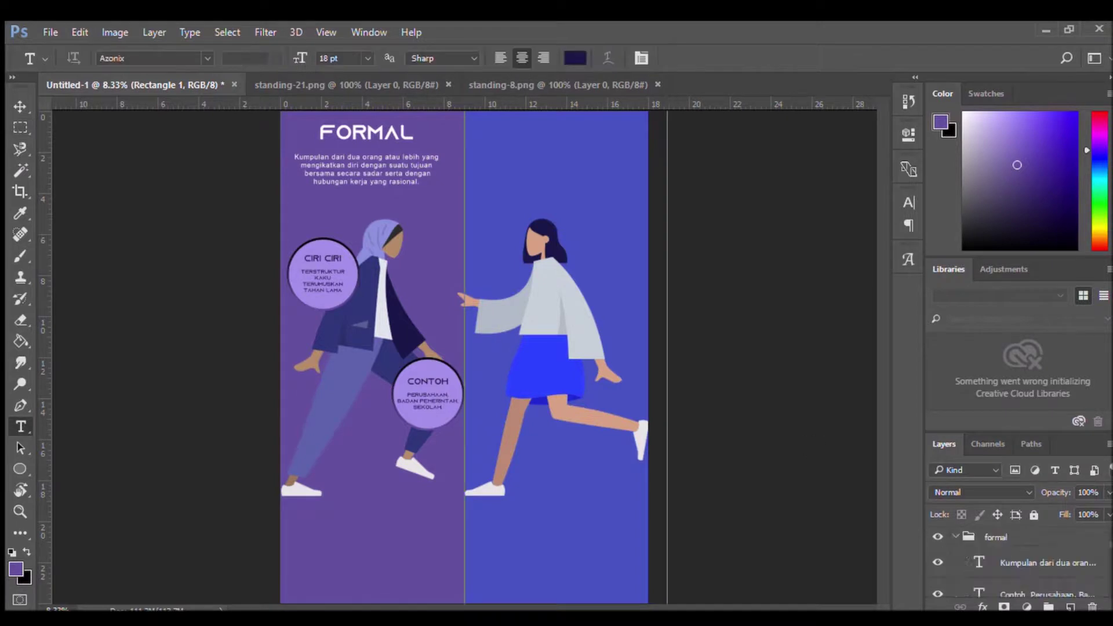
left_click(367, 132)
left_click(8, 100)
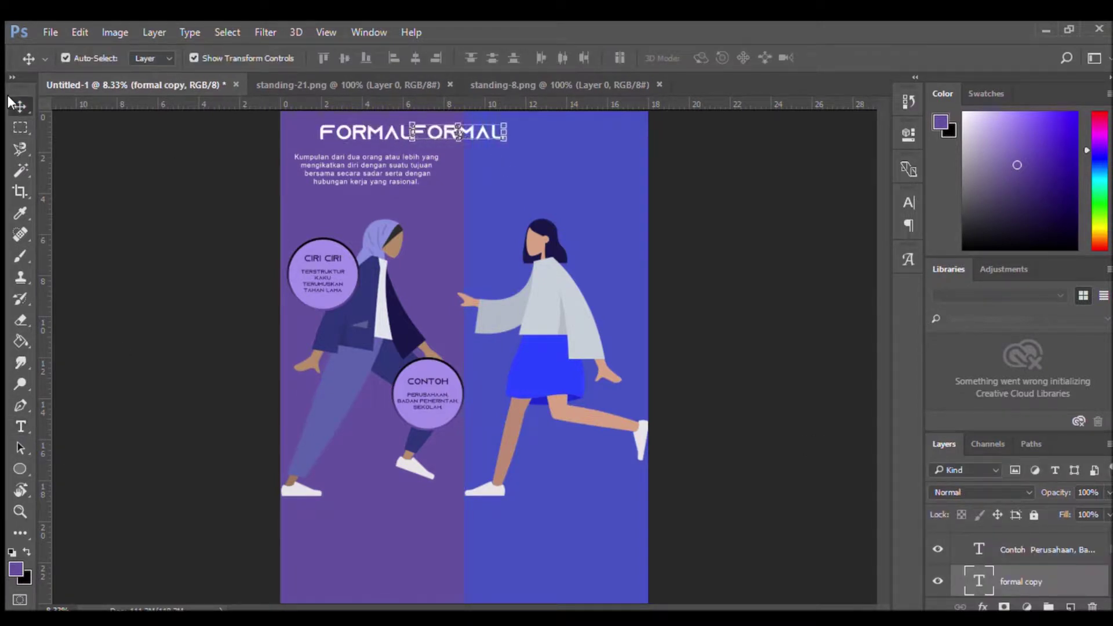
left_click(20, 426)
type("IN")
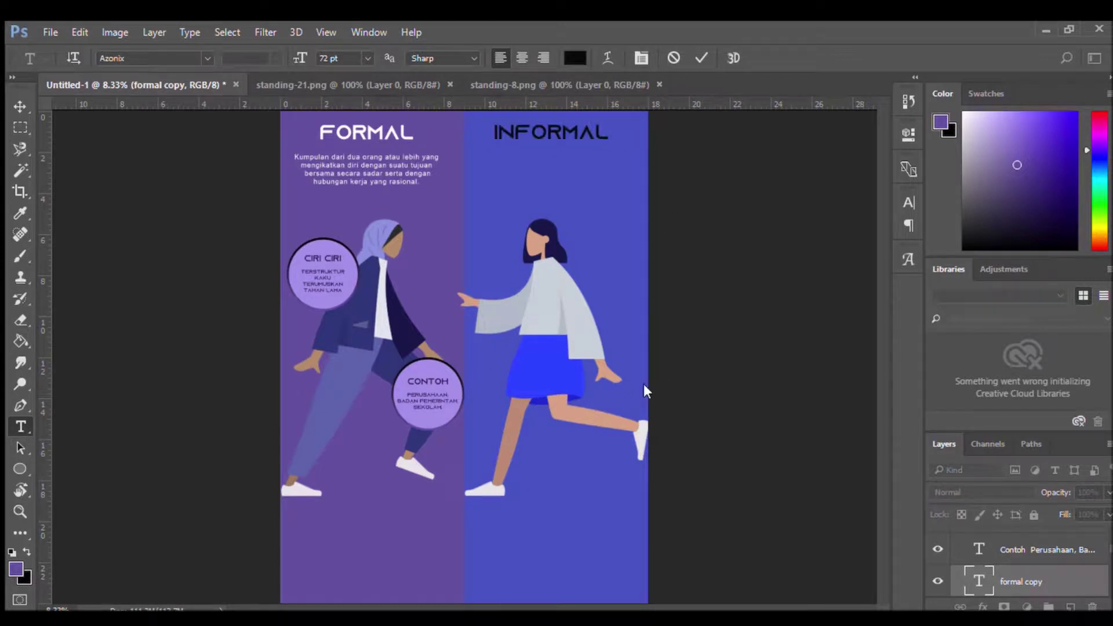
key("ctrl+Return")
- Turn the right panel light lavender and shrink both circles slightly
double_click(1005, 538)
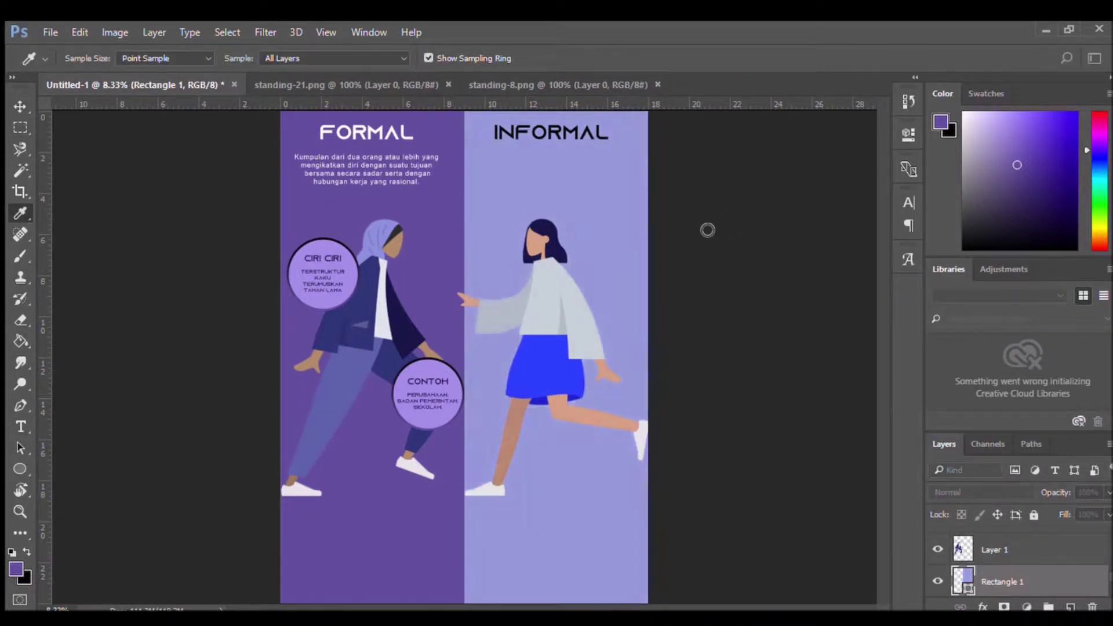
left_click(19, 127)
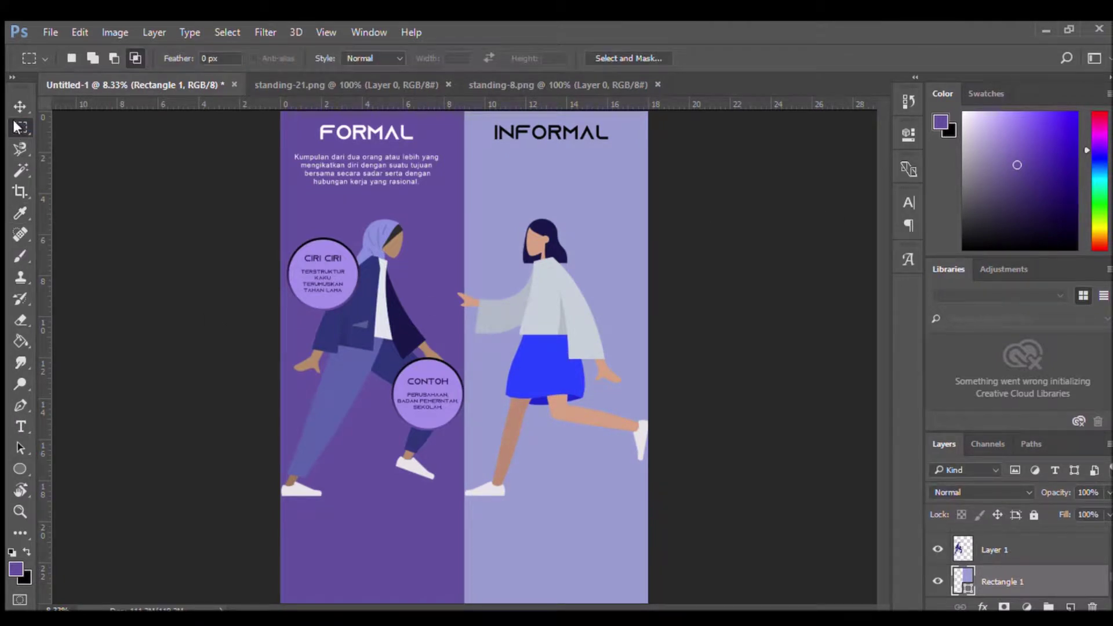
key("v")
left_click(323, 273)
left_click(427, 394, "shift")
key("ctrl+t")
left_click_drag(468, 236, 455, 247)
key("Return")
- Shrink the CIRI CIRI circle alone to about 87%
left_click(415, 412)
left_click(332, 272)
key("ctrl+t")
left_click_drag(360, 314, 357, 309)
key("Return")
left_click(719, 461)
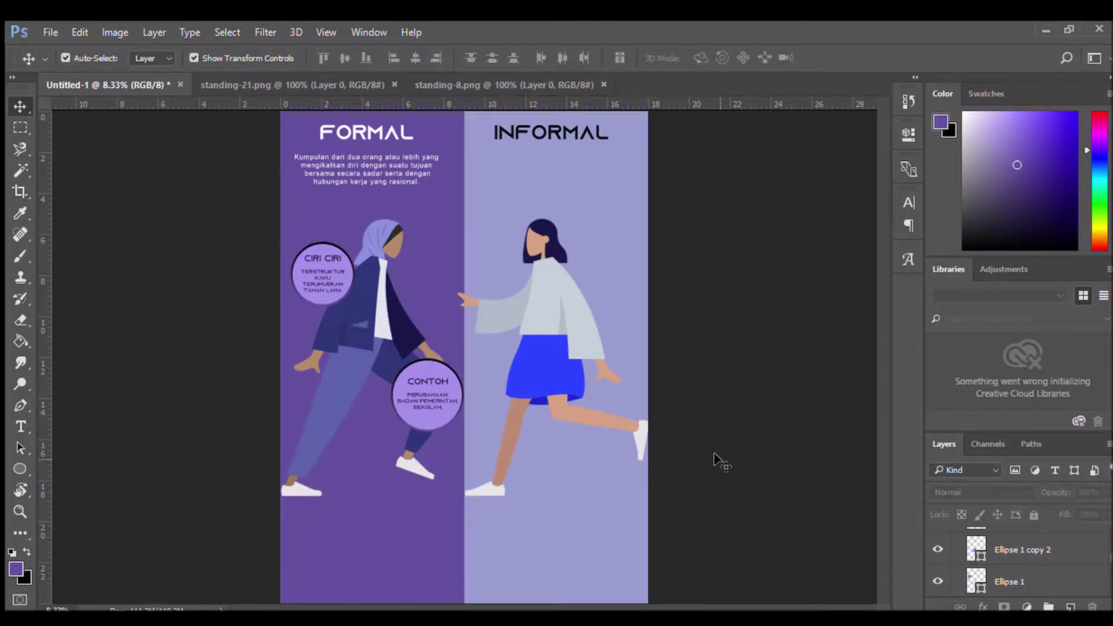
- Duplicate the FORMAL description paragraph and place it under the INFORMAL heading
left_click(1094, 554)
key("t")
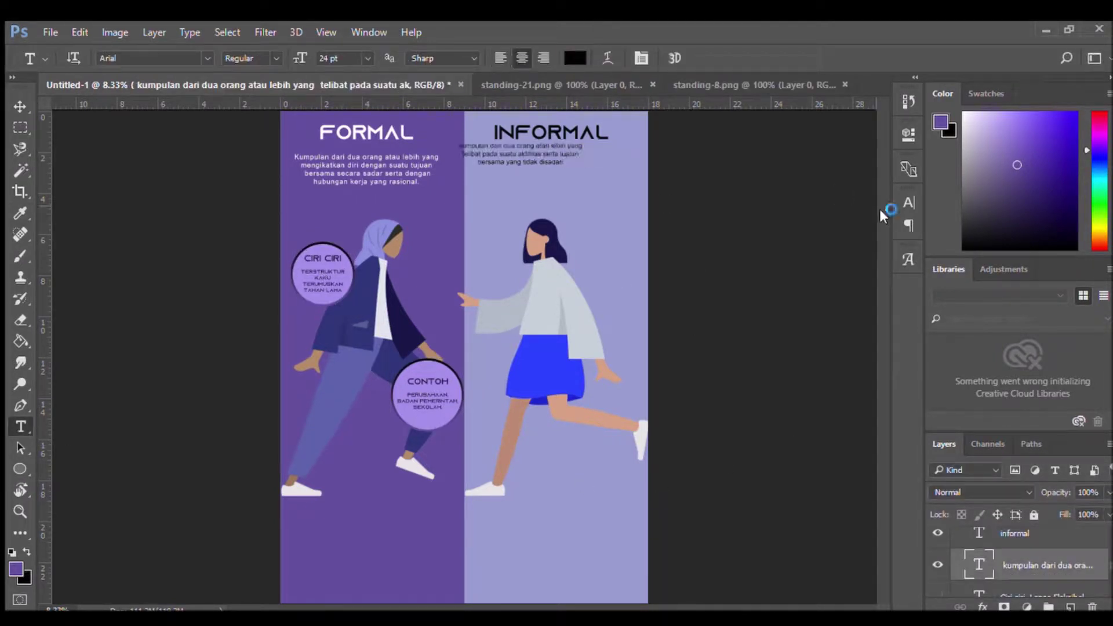
left_click(379, 176)
key("ctrl+a")
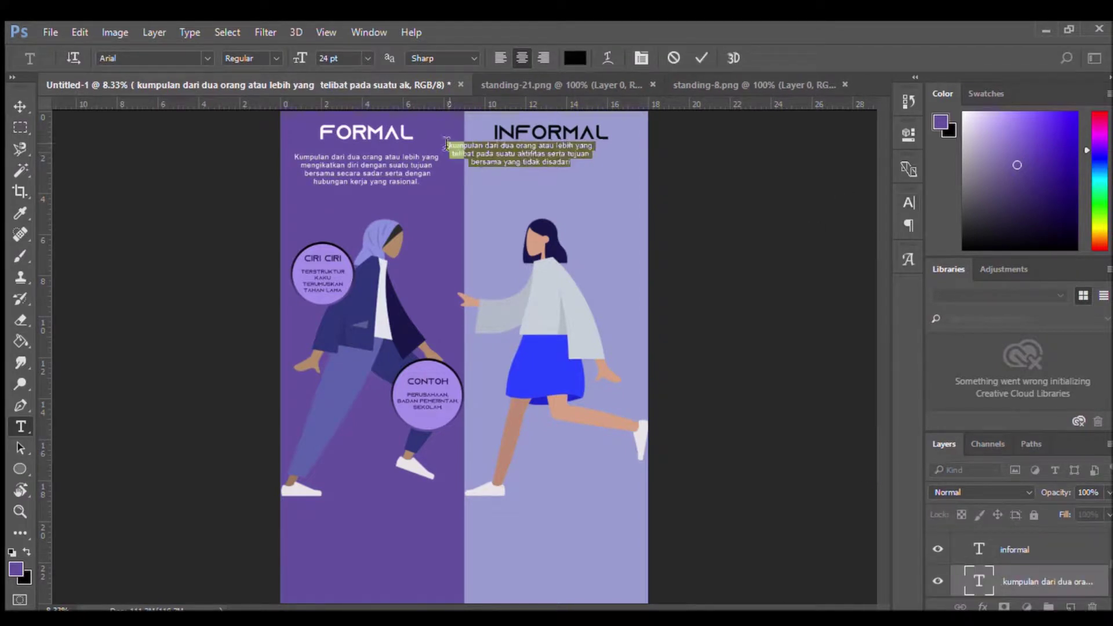
key("ctrl+Return")
key("v")
left_click_drag(479, 148, 518, 167)
left_click(340, 176)
key("ctrl+z")
- Draw a circle over the informal figure's arm, stacked above the figure
key("t")
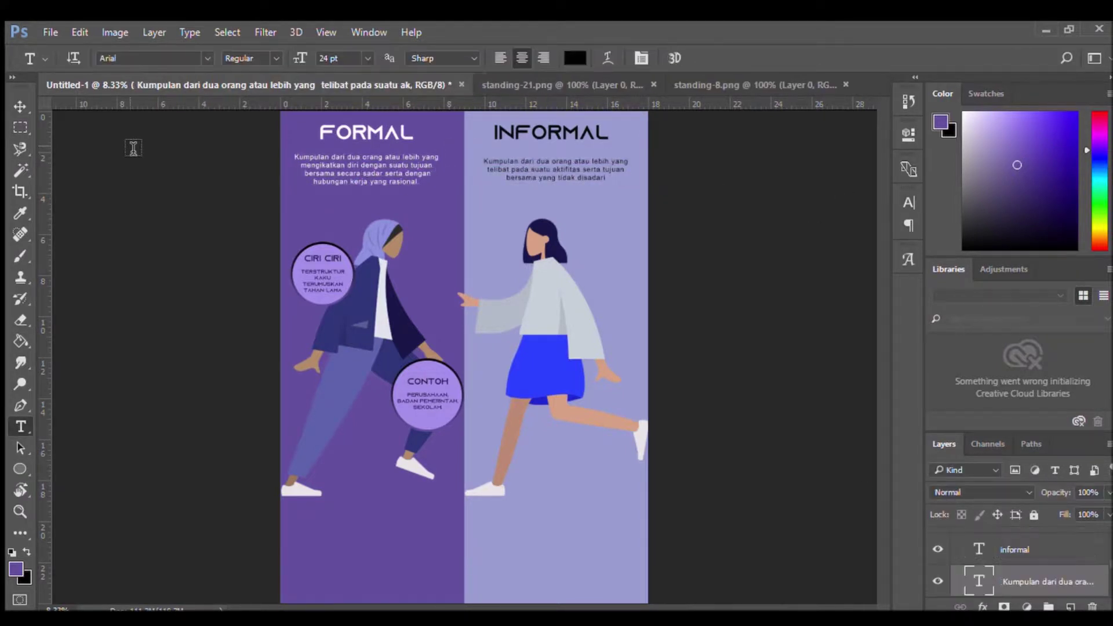
key("m")
key("u")
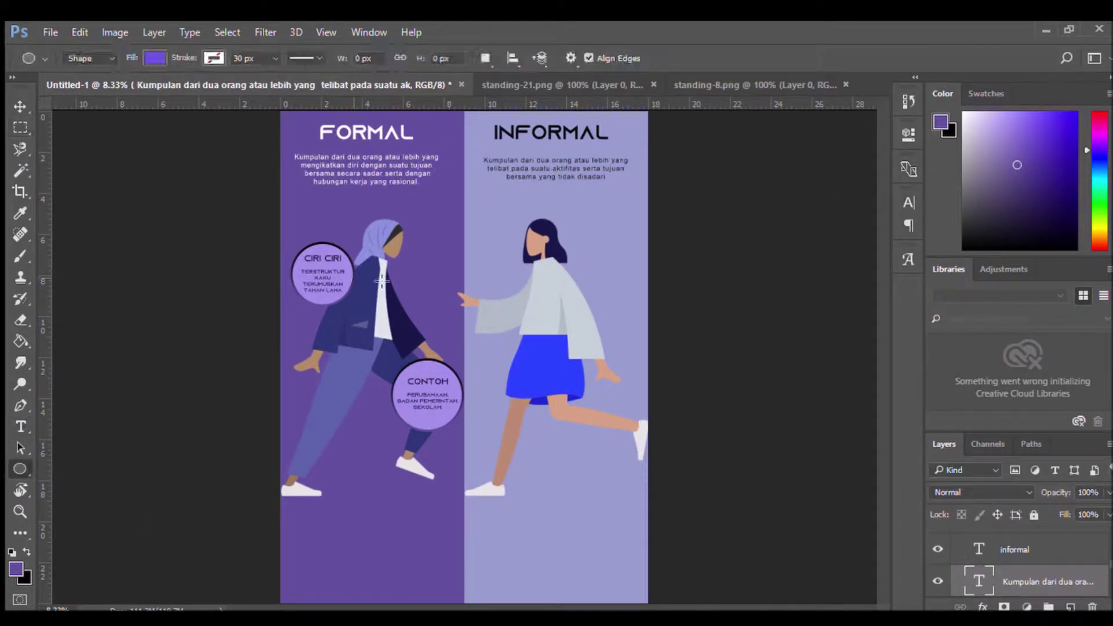
left_click_drag(480, 269, 532, 320)
key("ctrl+bracketright")
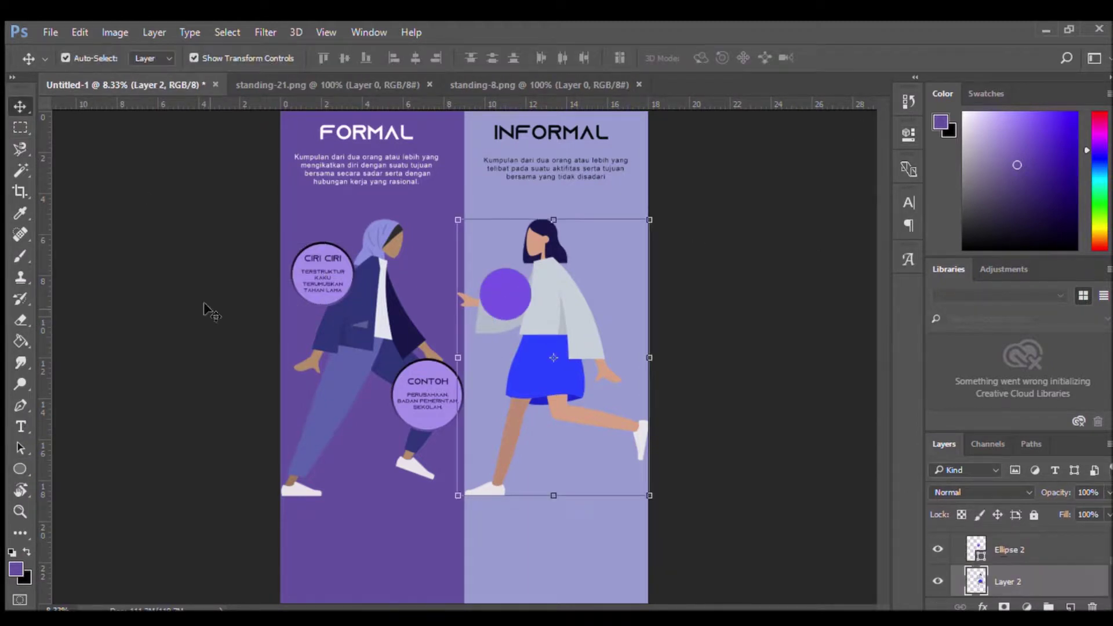
- Give the informal circle a light periwinkle fill and a lighter sampled outline
key("i")
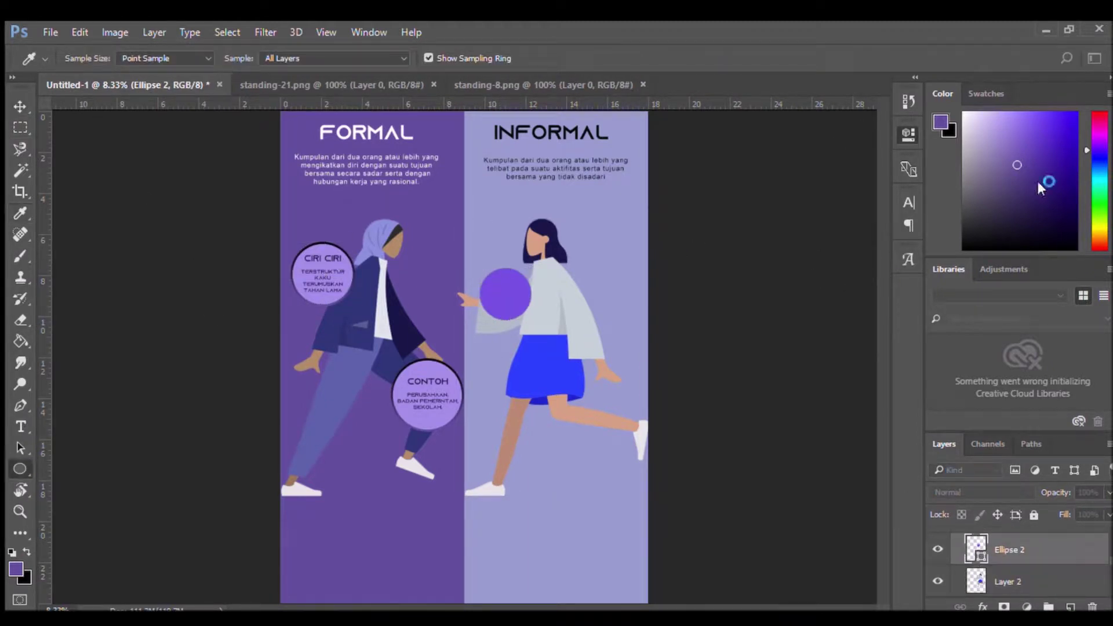
key("u")
key("i")
key("u")
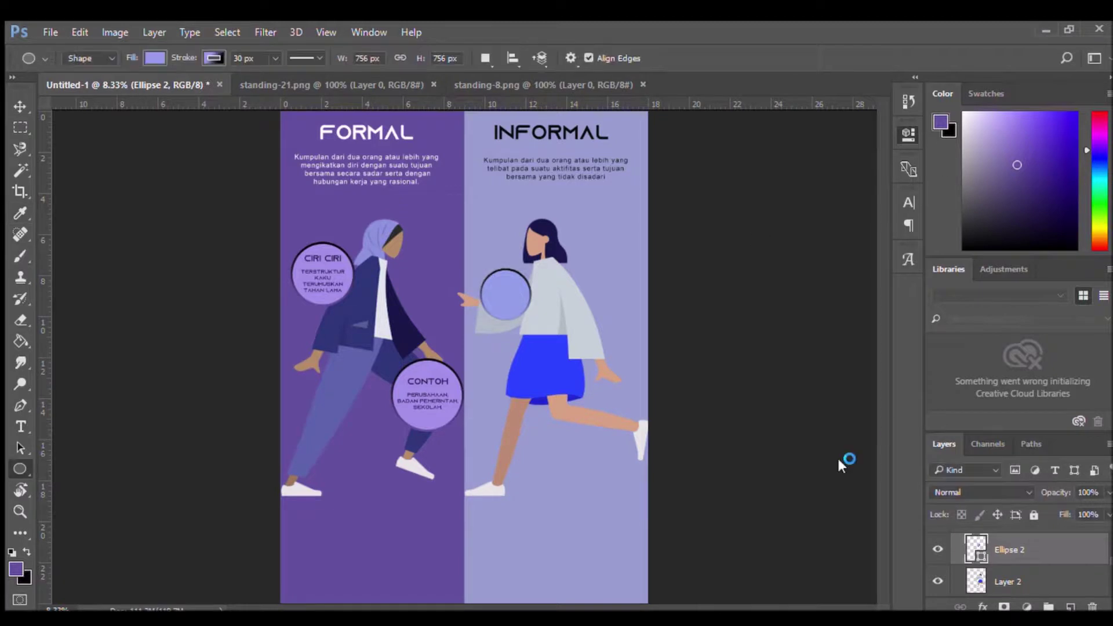
key("i")
key("v")
left_click(295, 254)
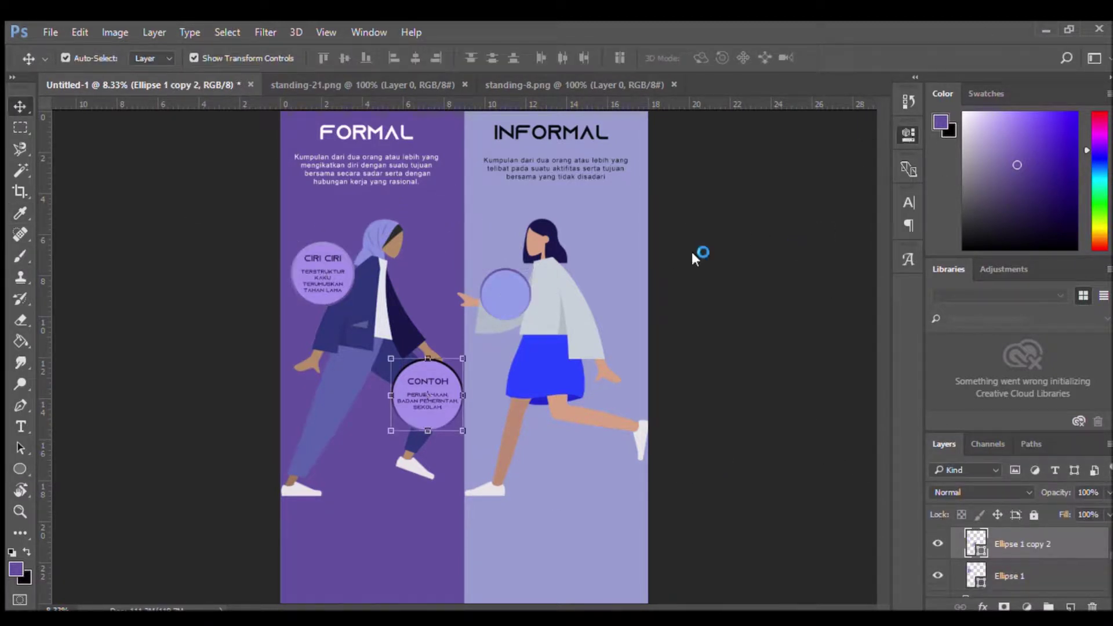
left_click(830, 462)
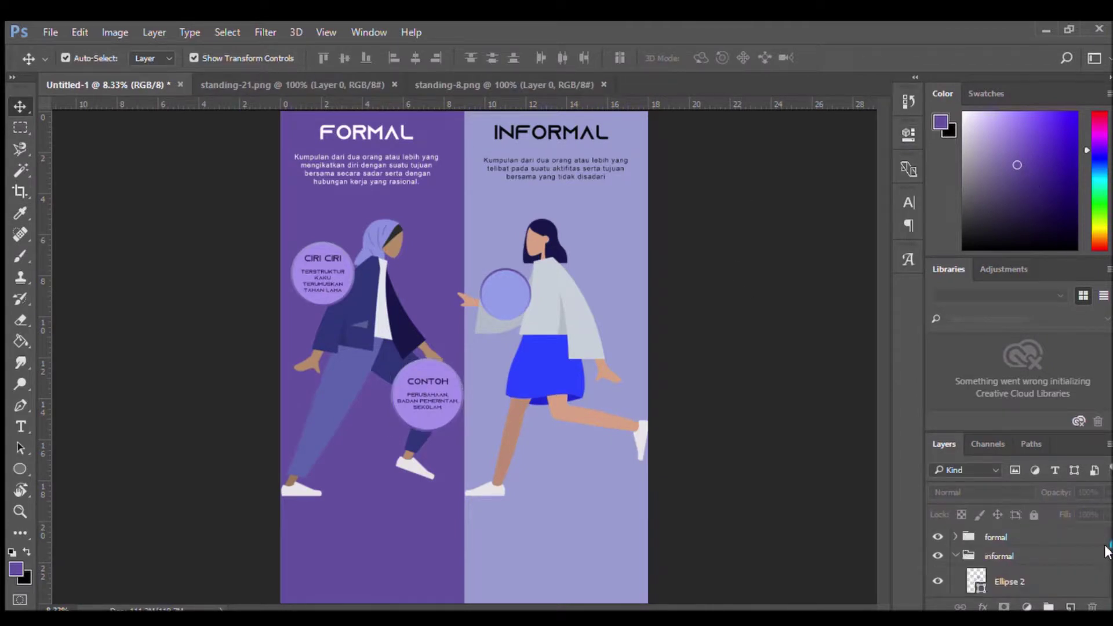
- Move the informal CIRI CIRI text onto the circle, centered at 18 pt
left_click_drag(608, 371, 538, 320)
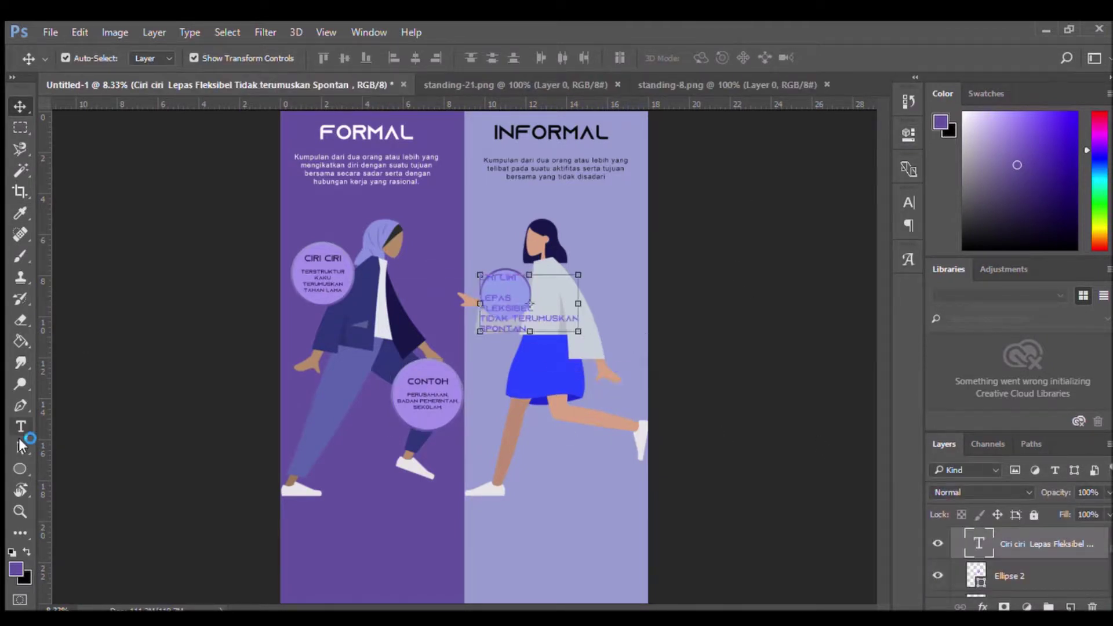
double_click(528, 316)
key("ctrl+Return")
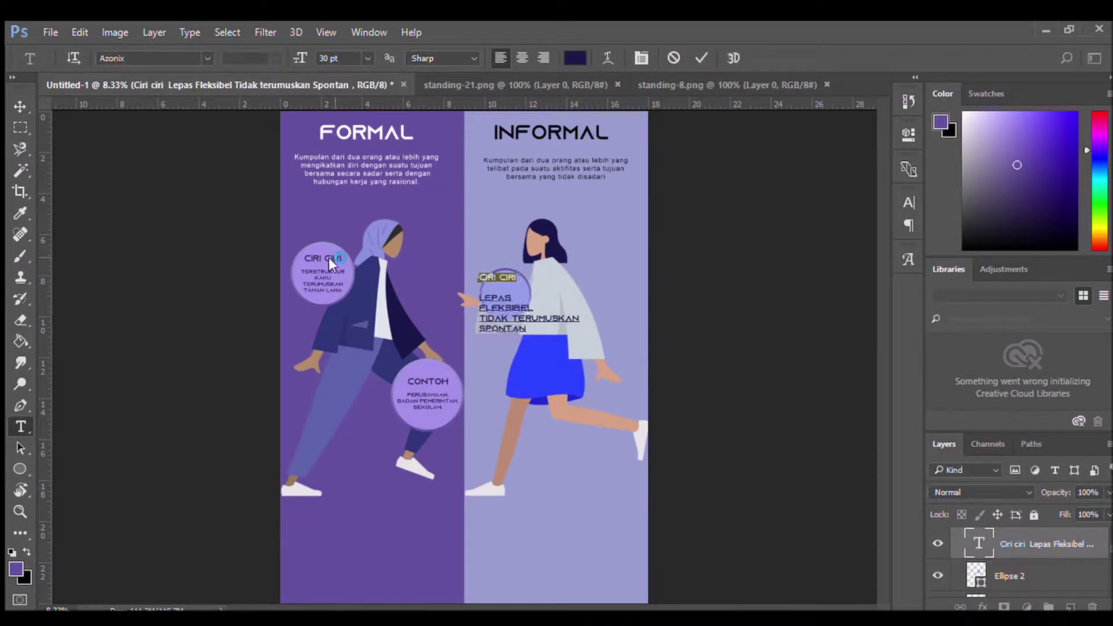
key("v")
left_click(20, 426)
left_click_drag(525, 318, 526, 331)
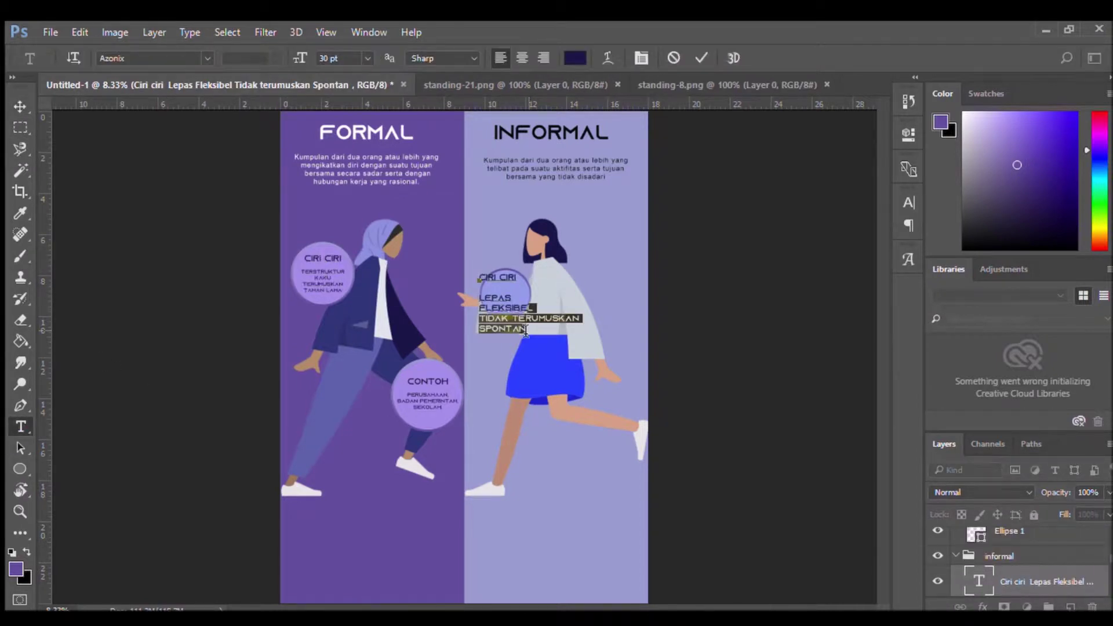
left_click(21, 107)
double_click(500, 293)
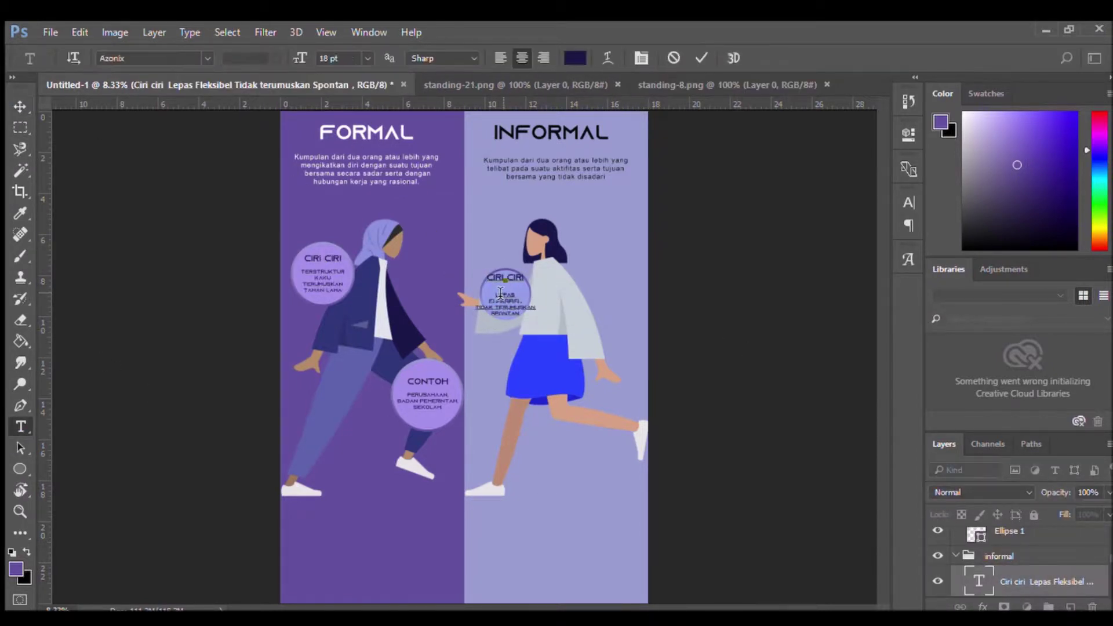
key("ctrl+Return")
key("v")
- Move the circle and its text onto the woman's shoulder and enlarge it slightly
left_click(500, 295)
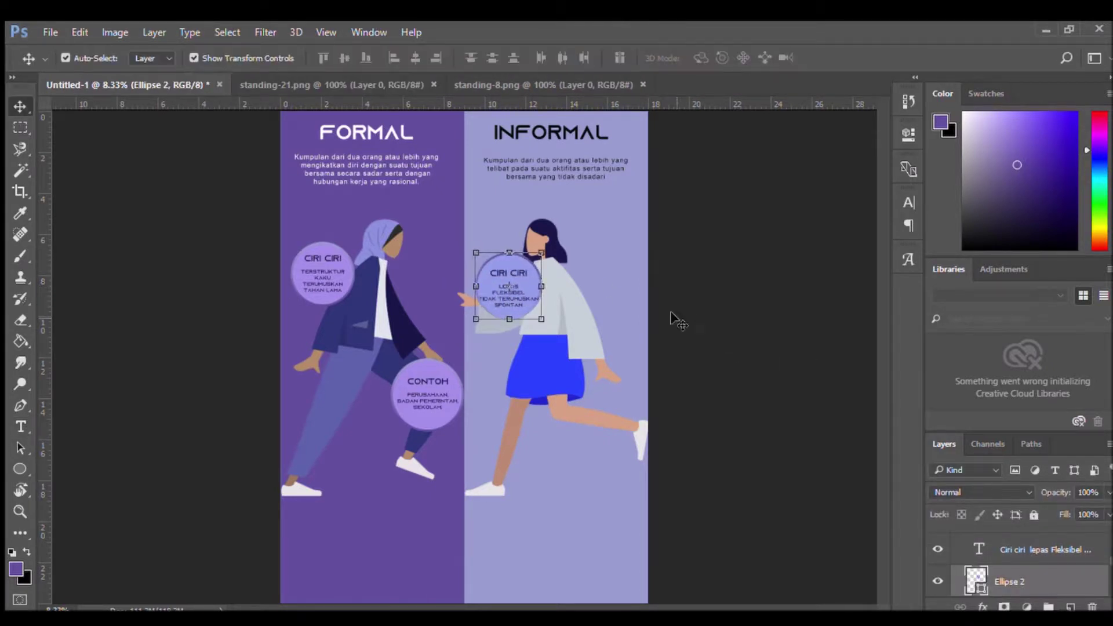
mouse_move(507, 285)
left_mouse_down()
mouse_move(588, 274)
mouse_move(638, 246)
left_mouse_up()
left_click(608, 311)
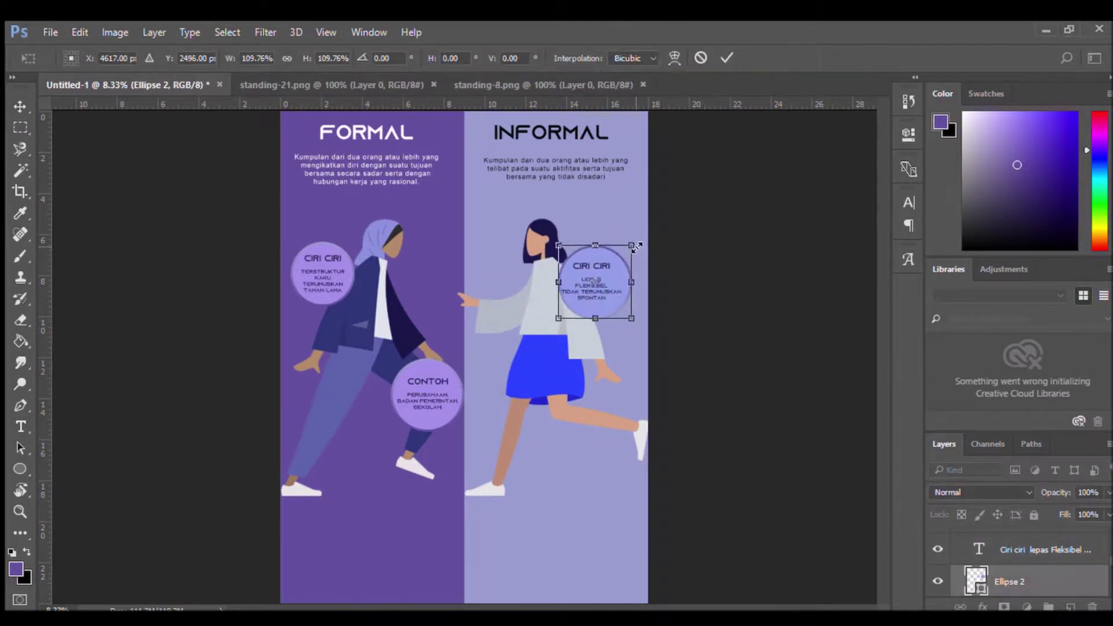
key("Return")
left_click(637, 313)
- Nudge the CIRI CIRI circle right and place a copy near the woman's legs
left_click(599, 304)
left_click_drag(568, 288, 573, 288)
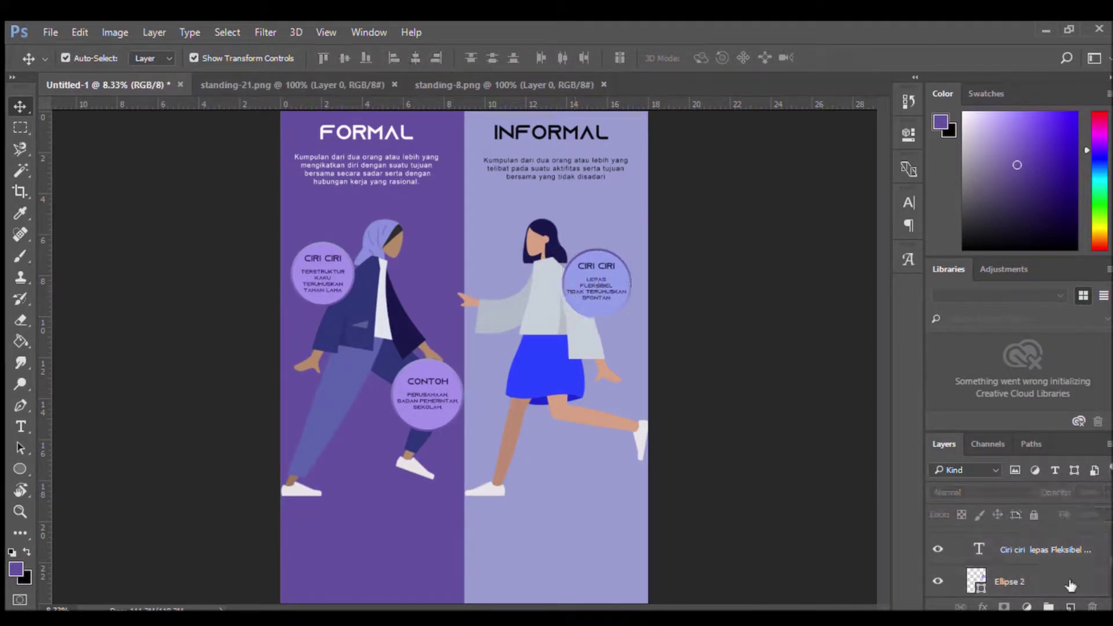
left_click(612, 316, "alt")
left_click_drag(506, 464, 504, 458)
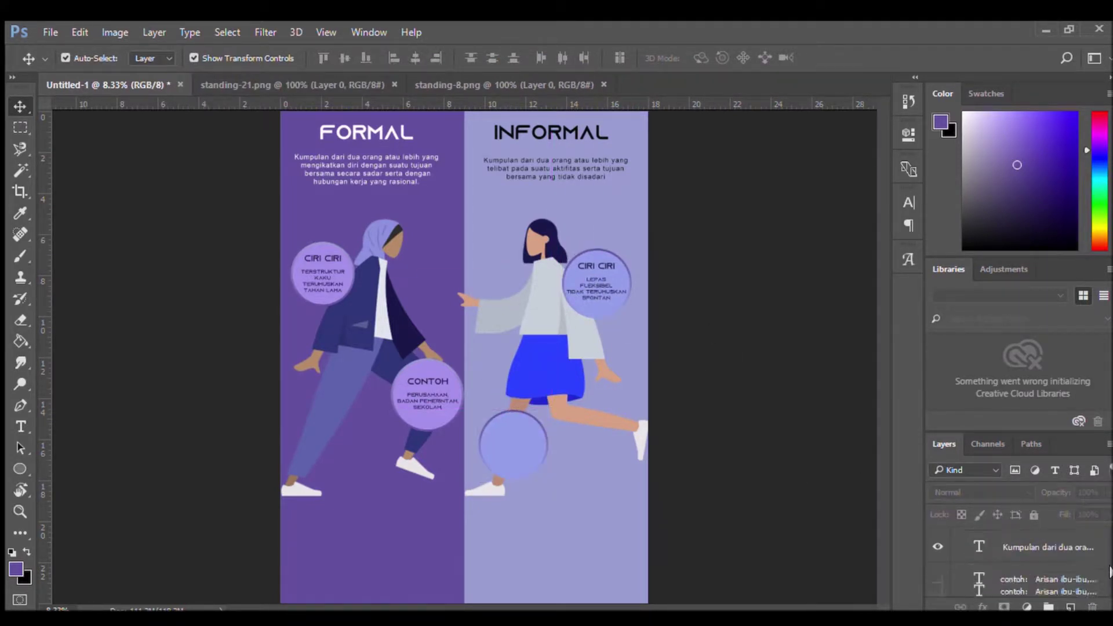
- Shrink the CONTOH examples text and stack its layer above the informal circle
key("t")
left_click(575, 456)
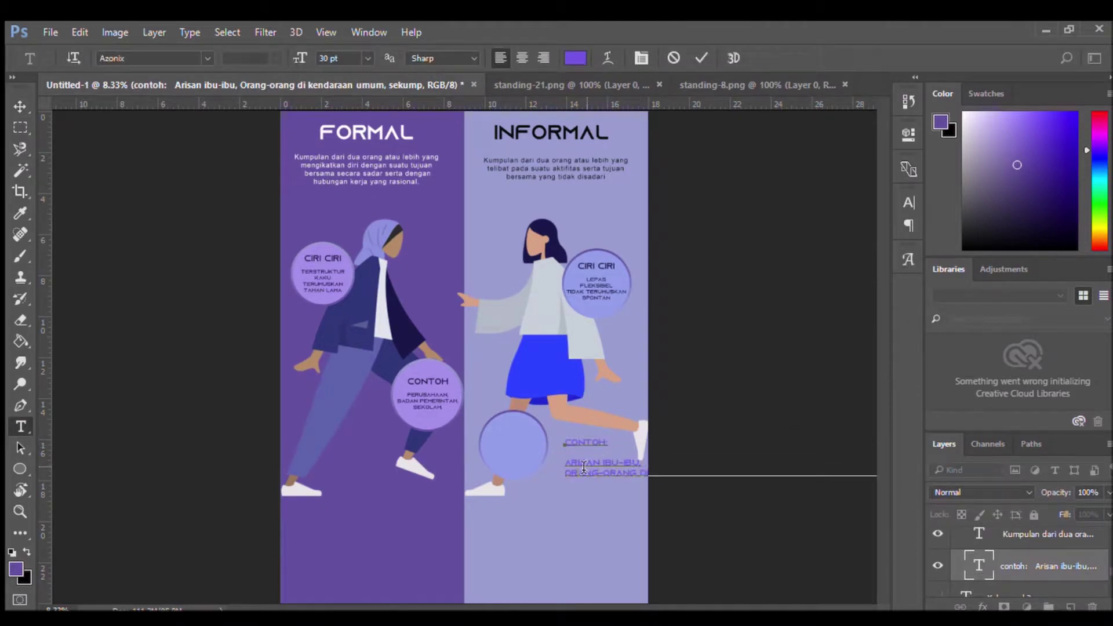
key("ctrl+shift+comma")
key("ctrl+shift+comma")
key("ctrl+shift+comma")
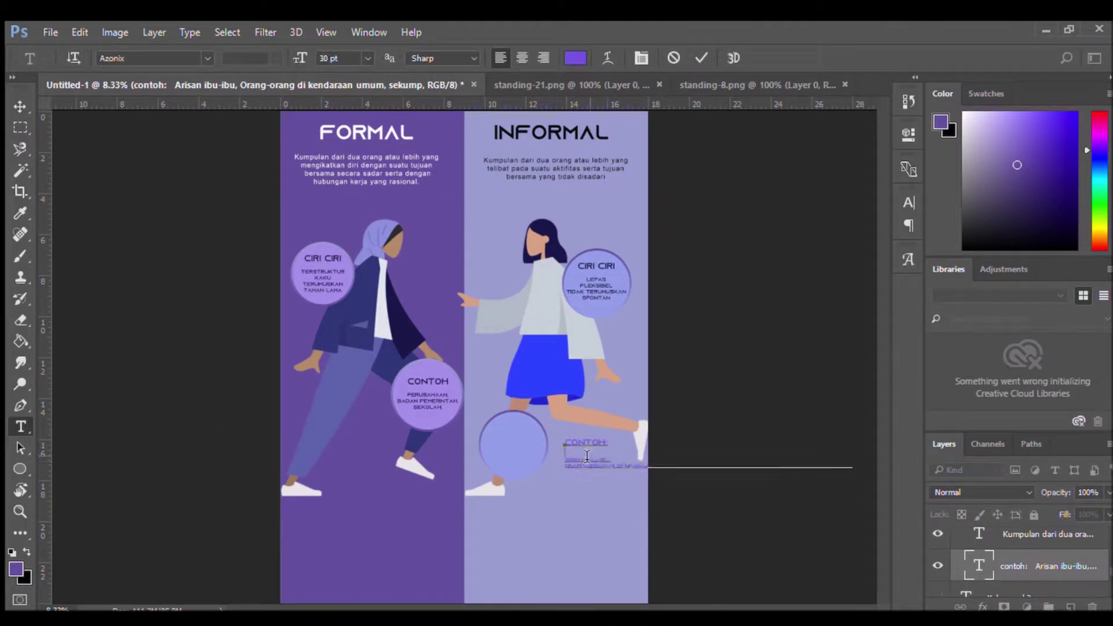
key("ctrl+Return")
key("v")
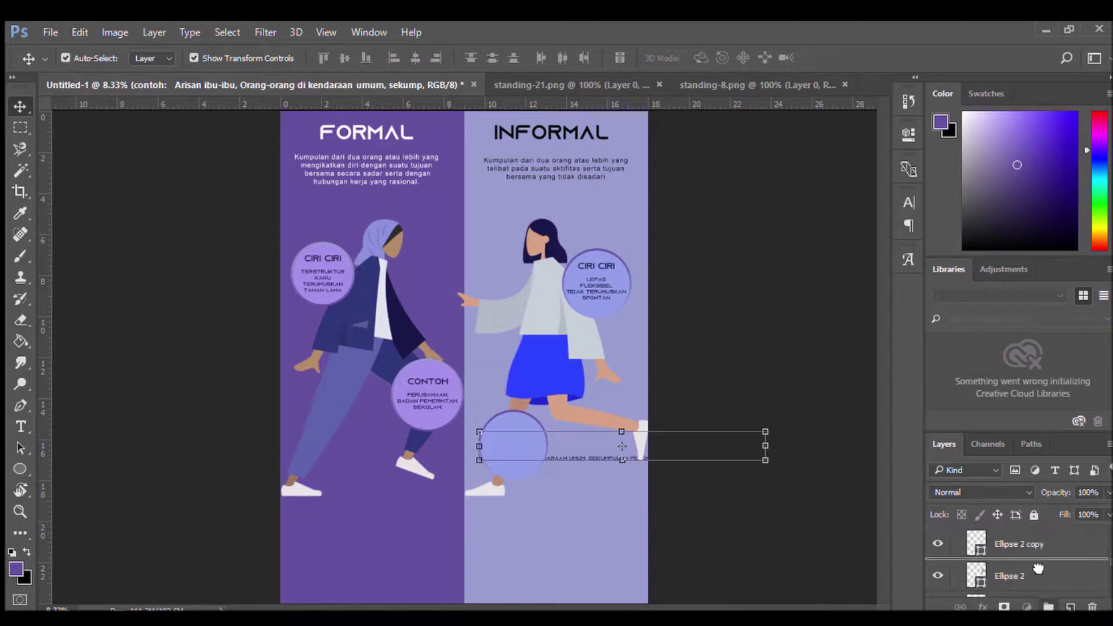
left_click_drag(1037, 569, 1038, 562)
- Center-align the CONTOH text and rewrap it to fit the lower informal circle
key("t")
left_click(568, 464, "ctrl")
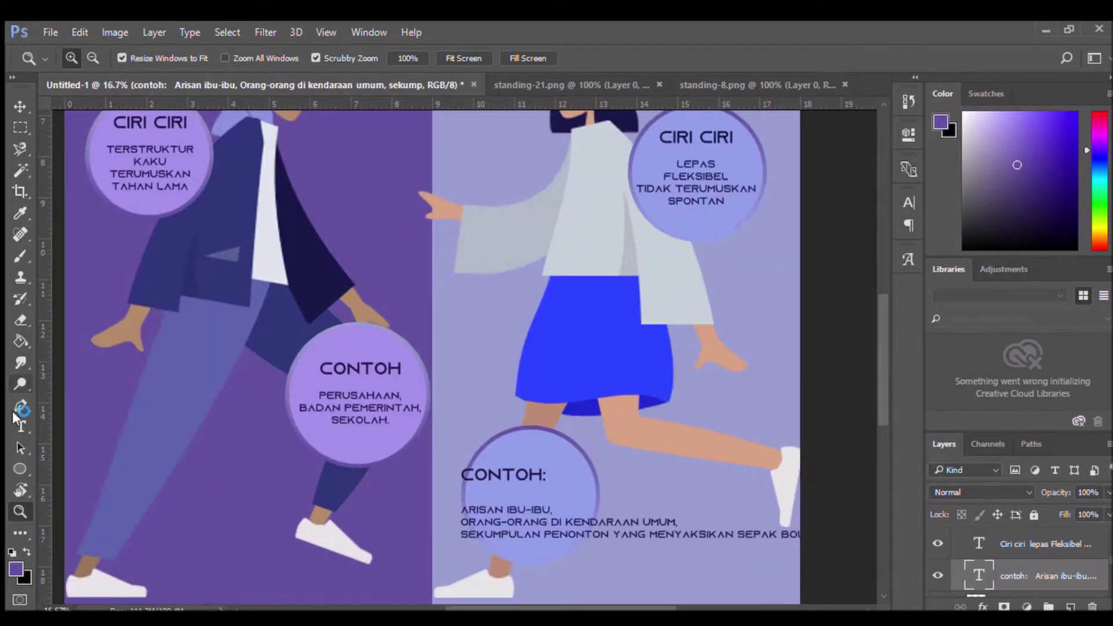
key("ctrl+a")
key("ctrl+shift+c")
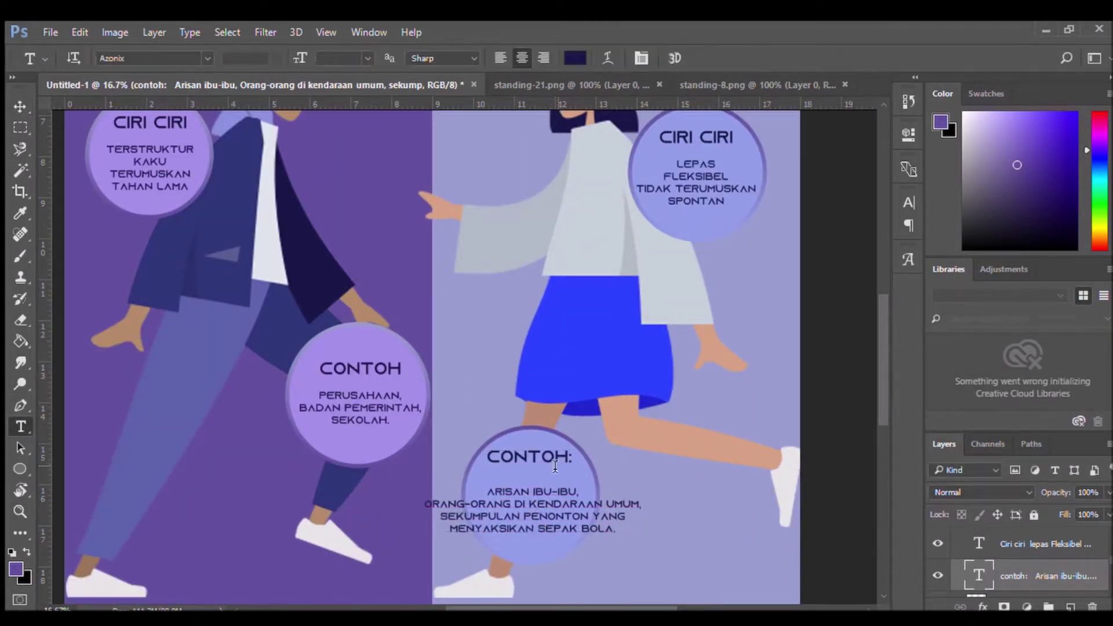
left_click(531, 550, "ctrl")
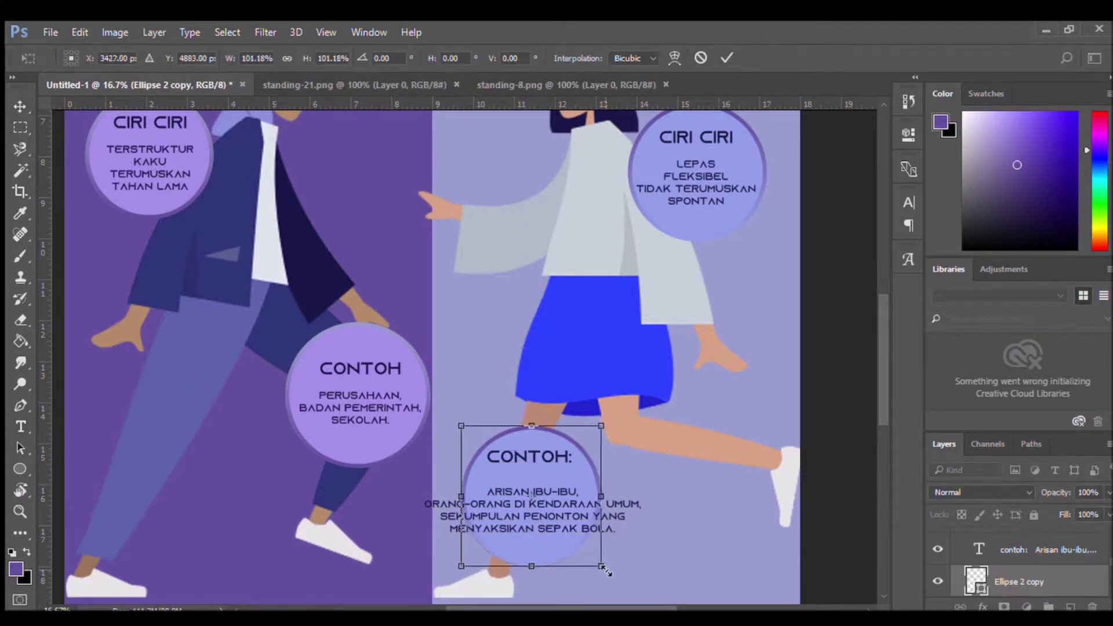
double_click(979, 550)
scroll(365, 57, "down", 2)
left_click(522, 523)
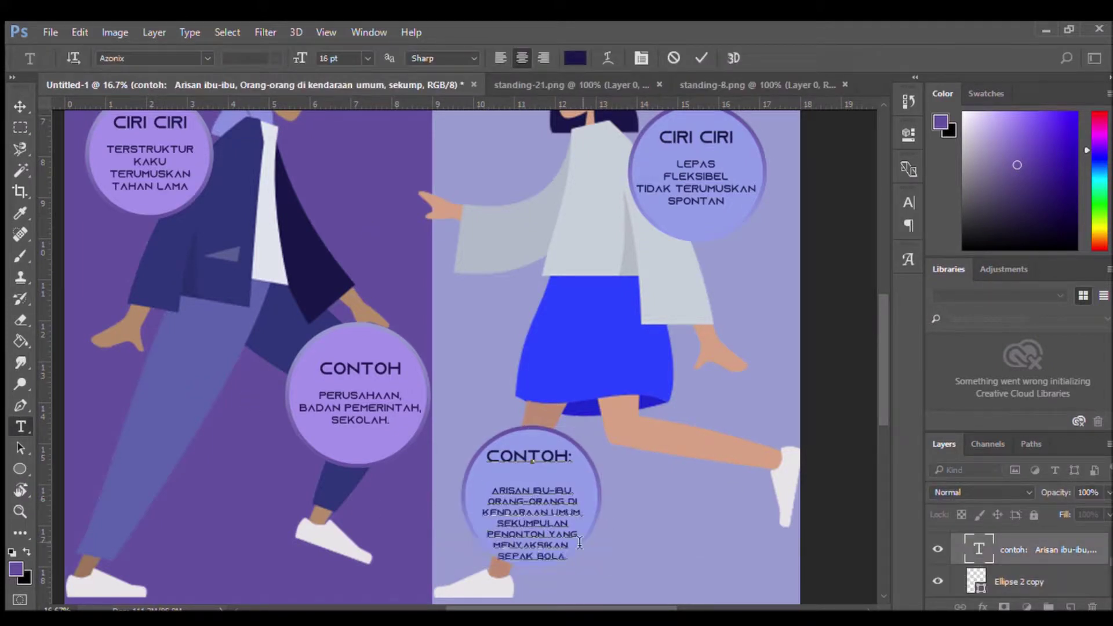
key("Escape")
key("m")
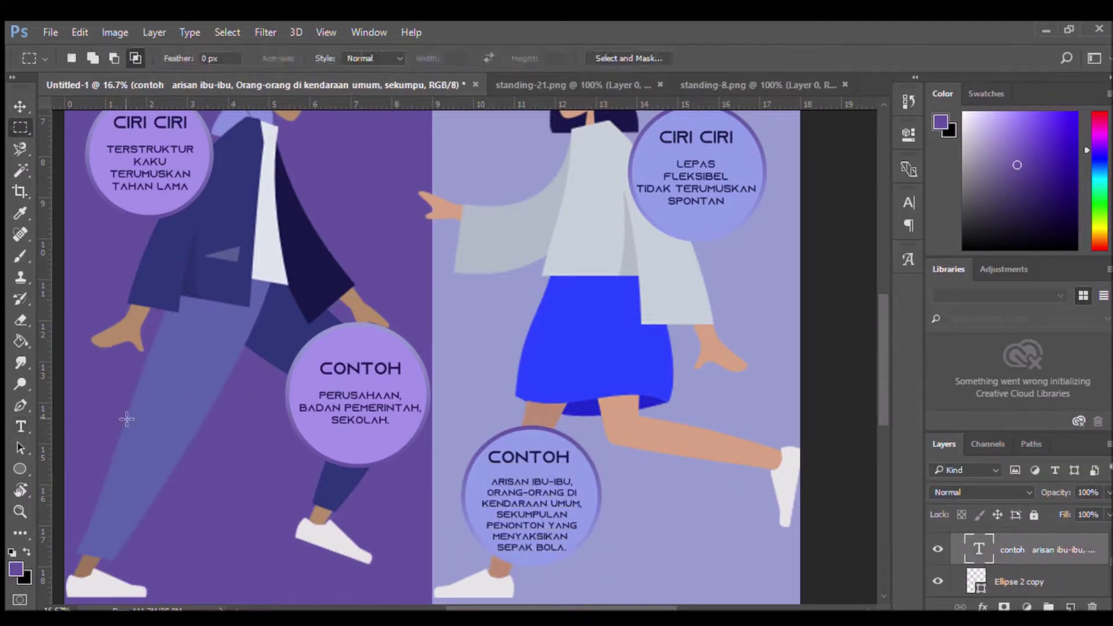
- Scale the formal CONTOH circle down to about 92% and zoom out
key("v")
left_click(337, 333)
key("ctrl+t")
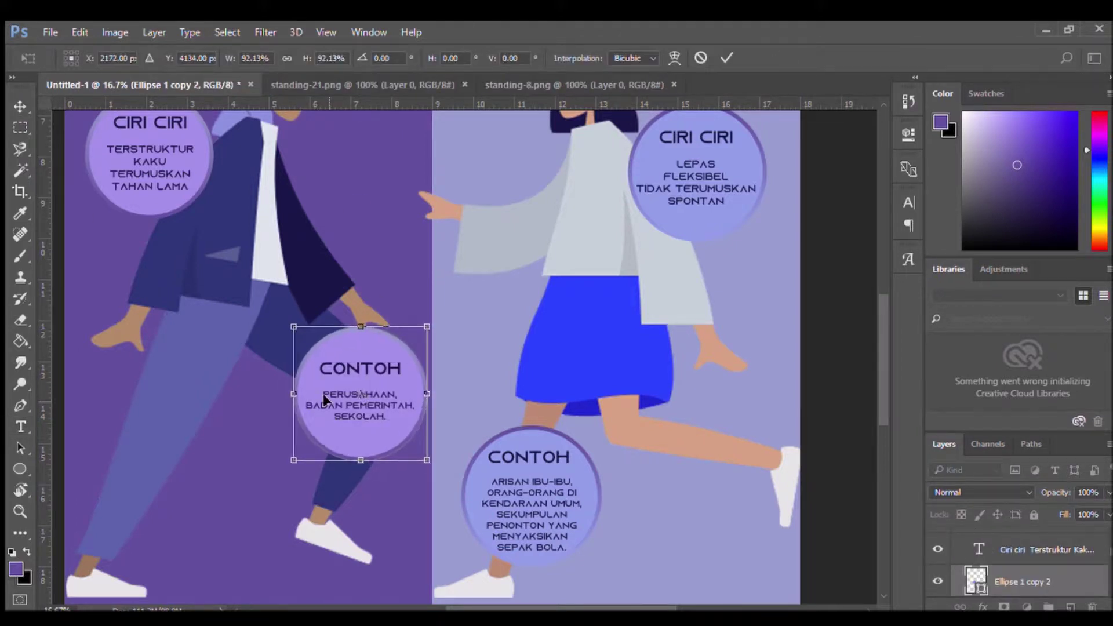
key("Return")
left_click(335, 405)
left_click_drag(880, 384, 880, 363)
left_click(708, 317)
key("z")
key("ctrl+minus")
key("u")
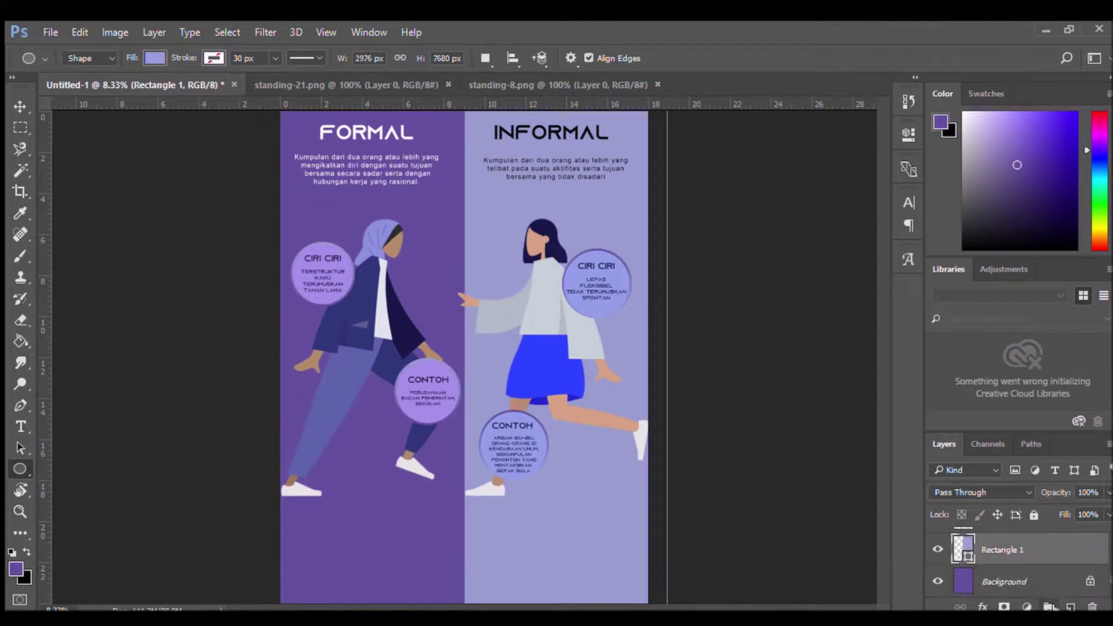
left_click(1046, 605)
left_click_drag(409, 203, 452, 248)
key("i")
key("h")
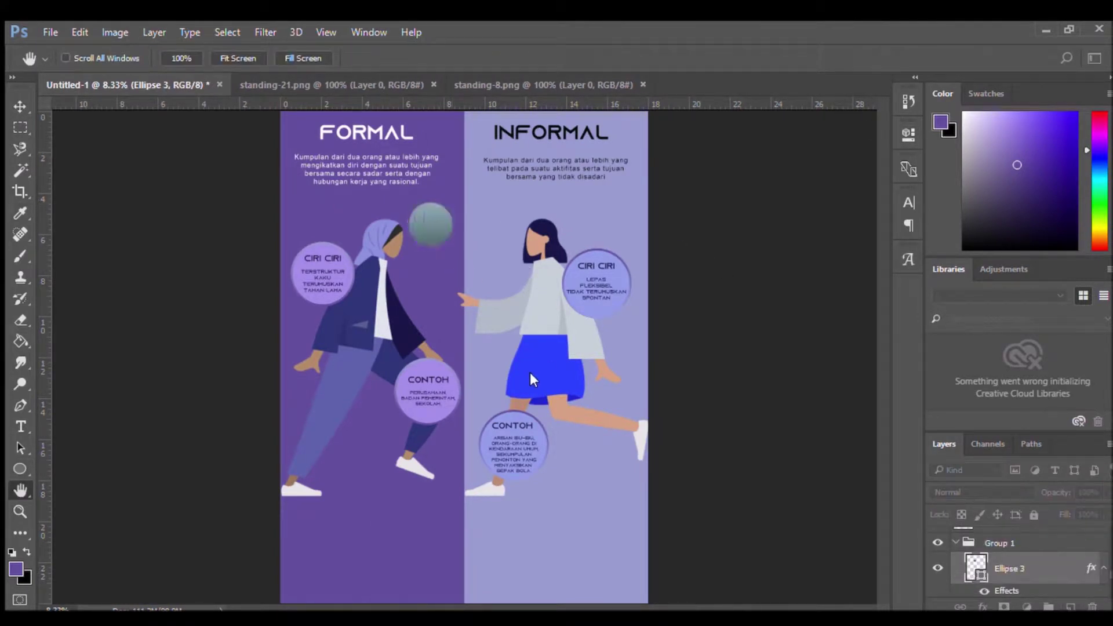
key("i")
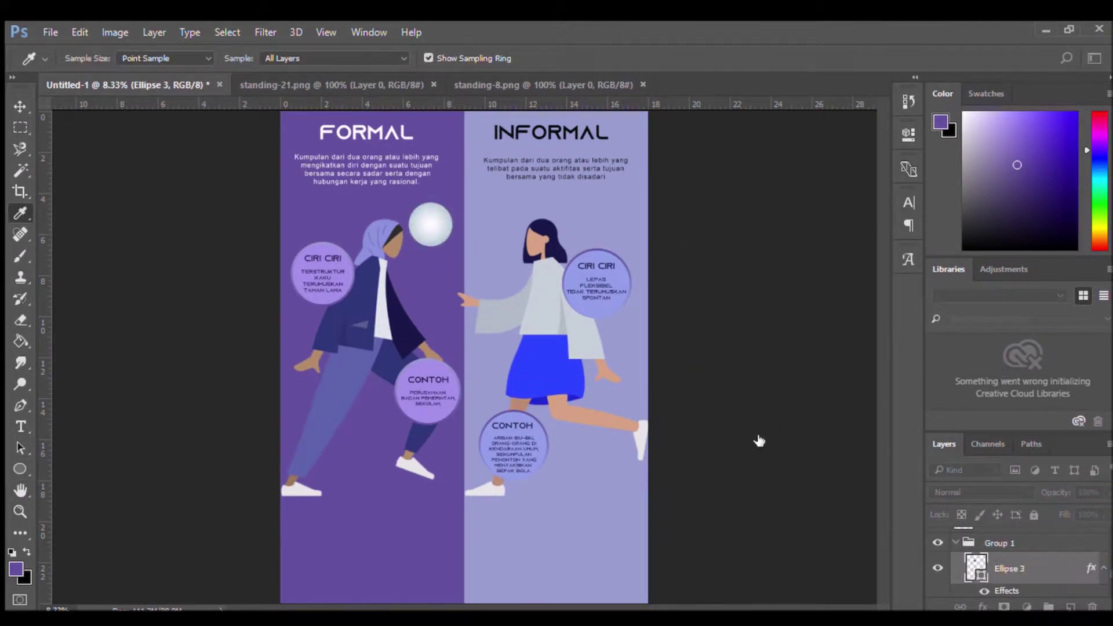
left_click_drag(439, 222, 435, 212)
key("i")
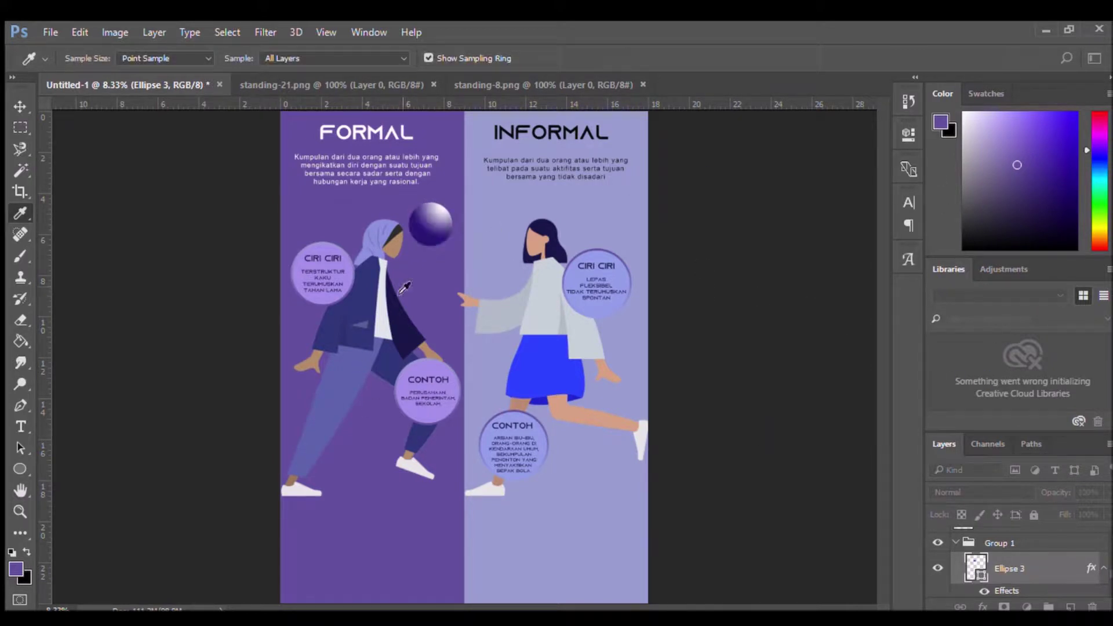
left_click_drag(433, 227, 427, 235)
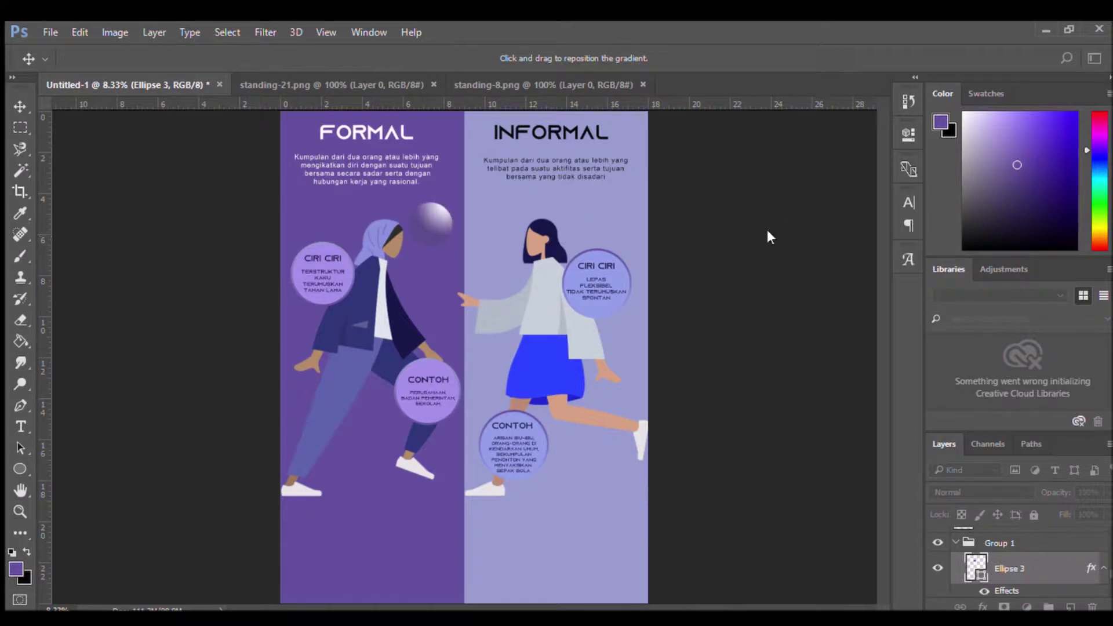
key("h")
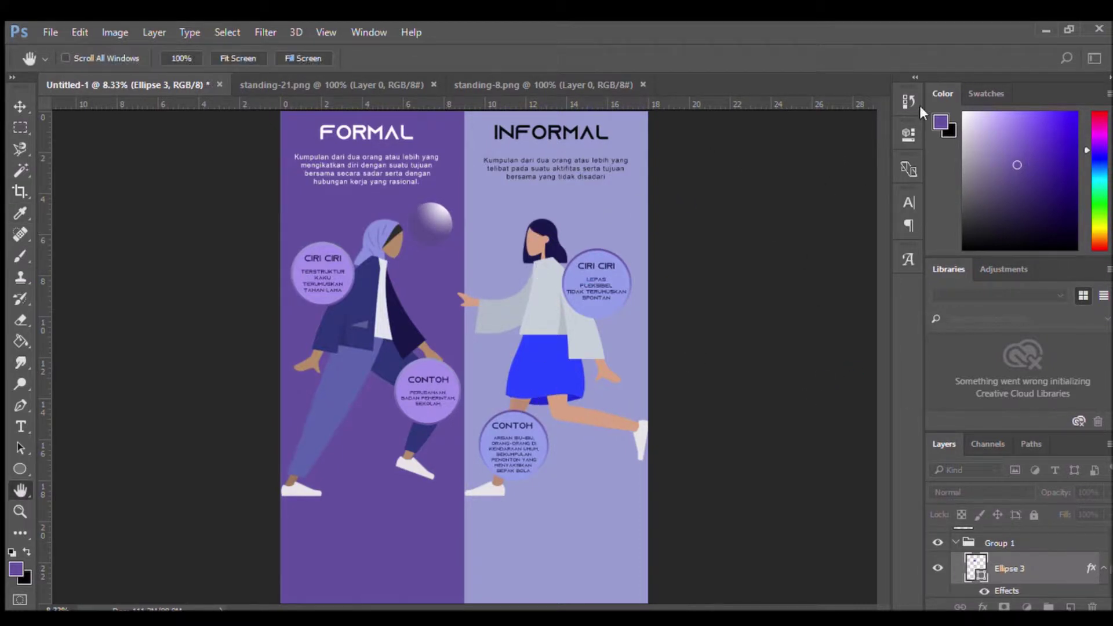
key("ctrl+plus")
key("v")
key("Delete")
key("u")
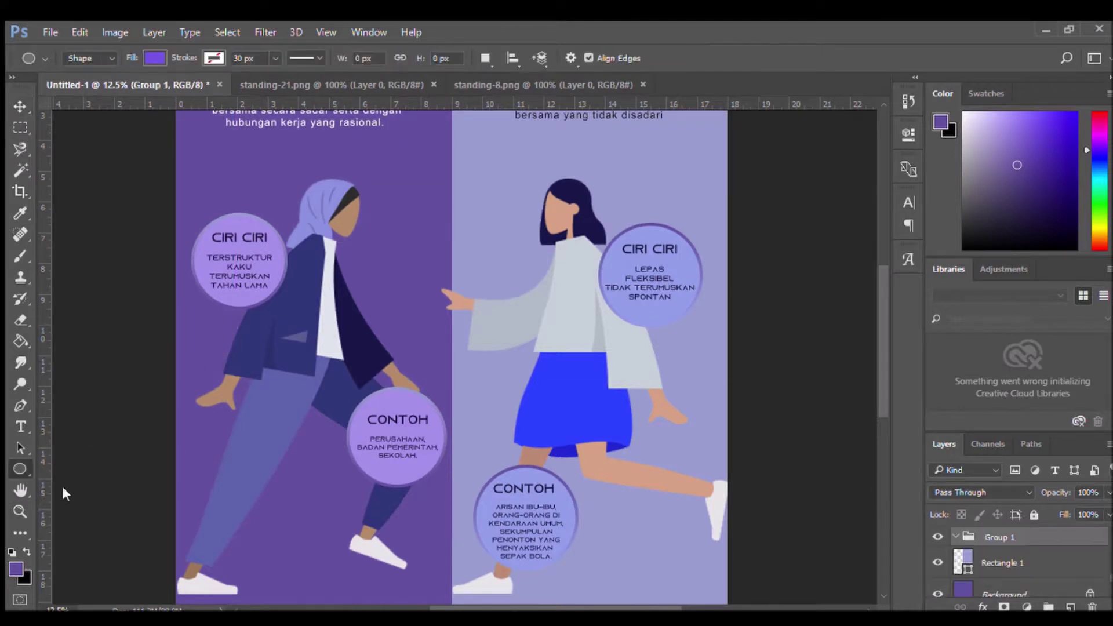
- Draw a rounded bar on the formal side, rotate it diagonally, and place a copy below
left_click_drag(441, 204, 441, 205)
key("ctrl+t")
left_click_drag(446, 197, 459, 149)
key("Return")
key("v")
left_click_drag(377, 229, 404, 175, "alt")
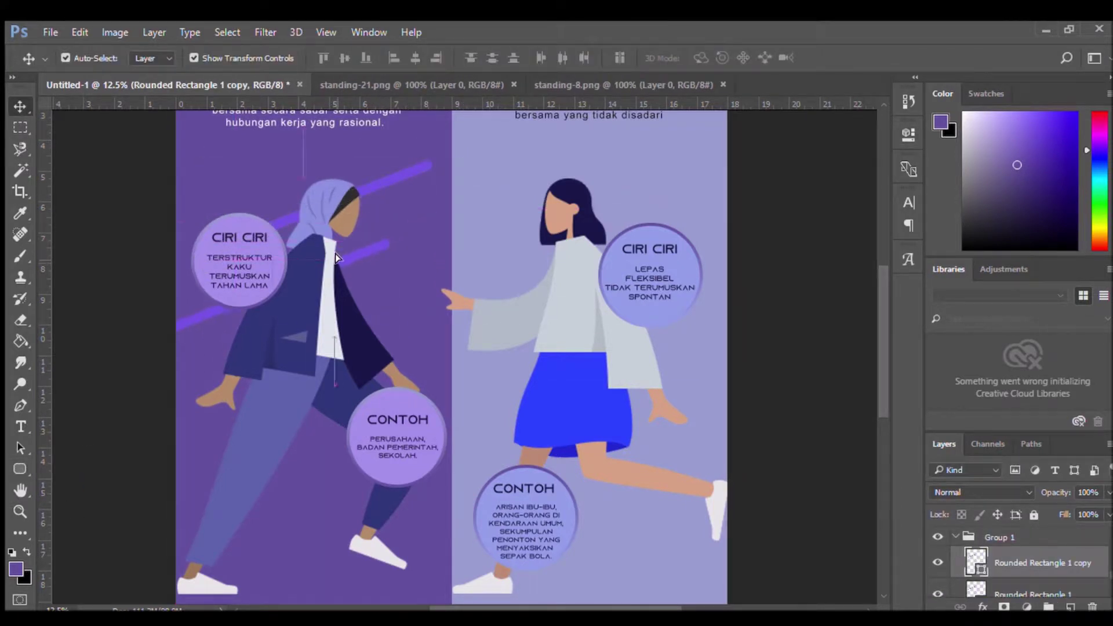
- Group the two stripes and repeat copies down the formal figure
key("ctrl+g")
left_click(396, 168)
key("m")
key("v")
key("ctrl+alt+shift+t")
key("ctrl+alt+shift+t")
key("ctrl+alt+shift+t")
key("ctrl+alt+shift+t")
key("m")
key("z")
- Paste the large Kel omp ok2 text onto the poster
left_click(802, 406, "alt")
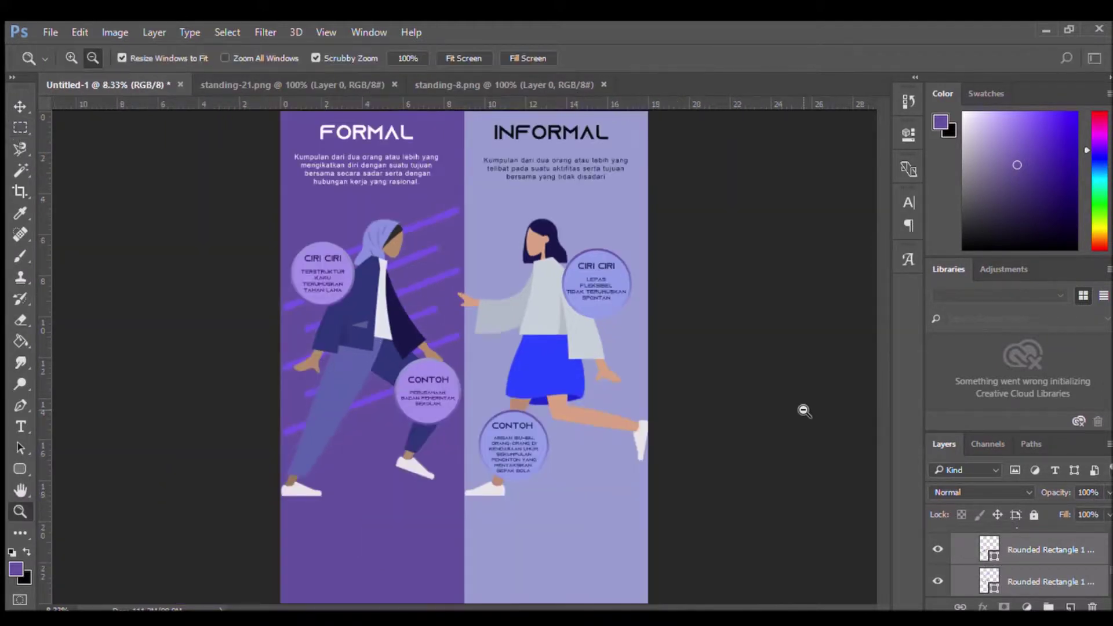
left_click(1053, 542)
key("v")
key("ctrl+v")
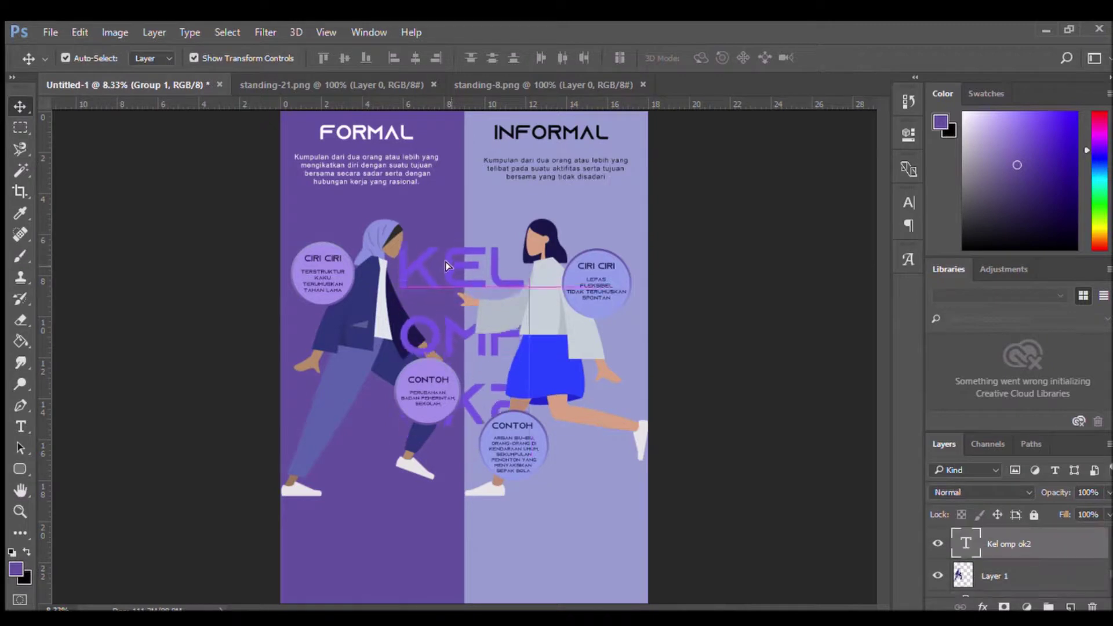
- Move the Kel omp ok2 text lower and nudge the informal CONTOH circle left
left_click_drag(447, 257, 443, 295)
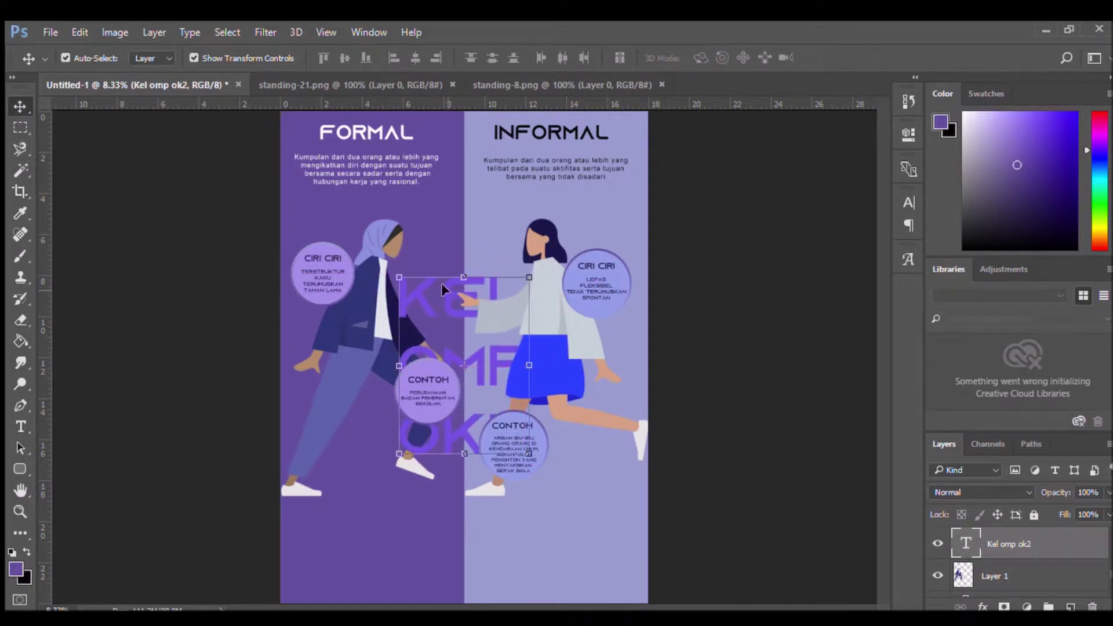
left_click(428, 393)
left_click_drag(411, 396, 400, 398)
left_click(498, 459)
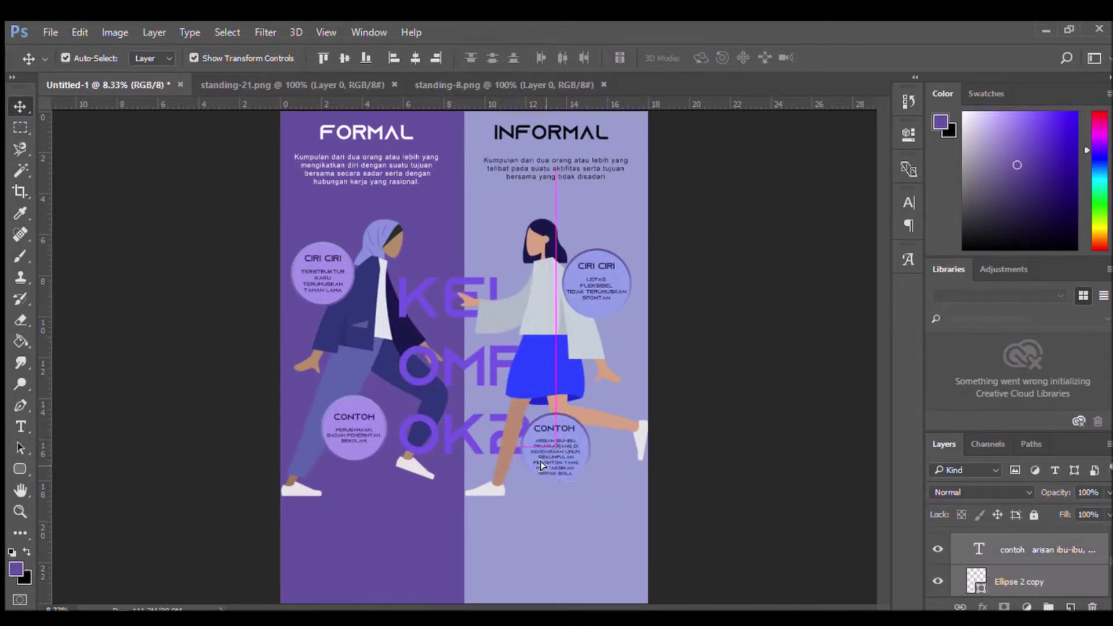
- Duplicate the Kel omp ok2 lettering layer with Ctrl+J
left_click(447, 360)
left_click(19, 127)
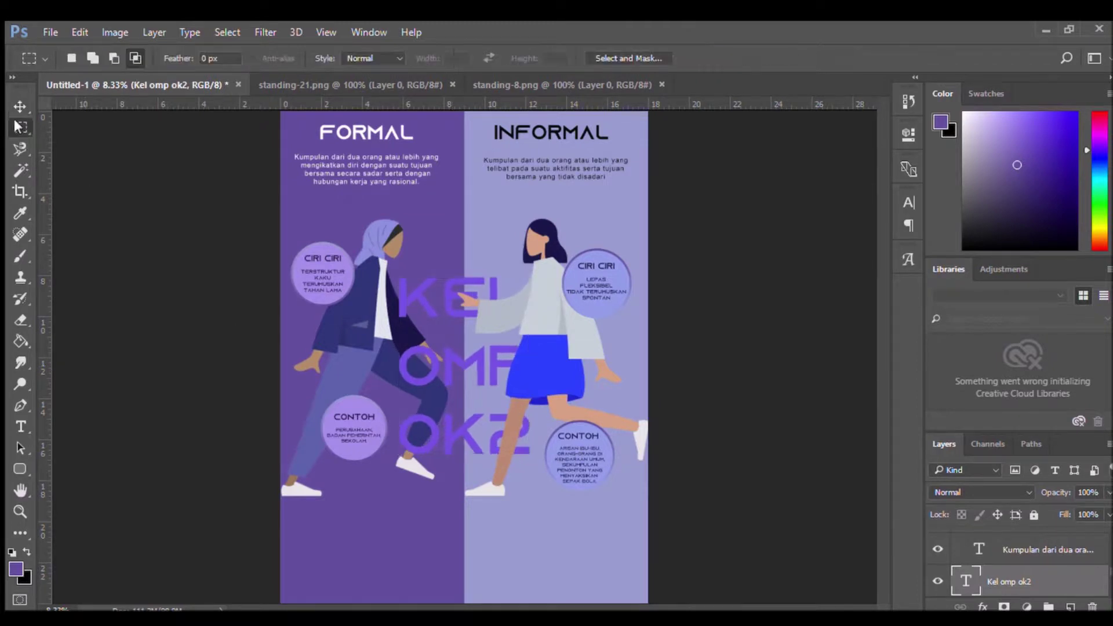
key("ctrl+j")
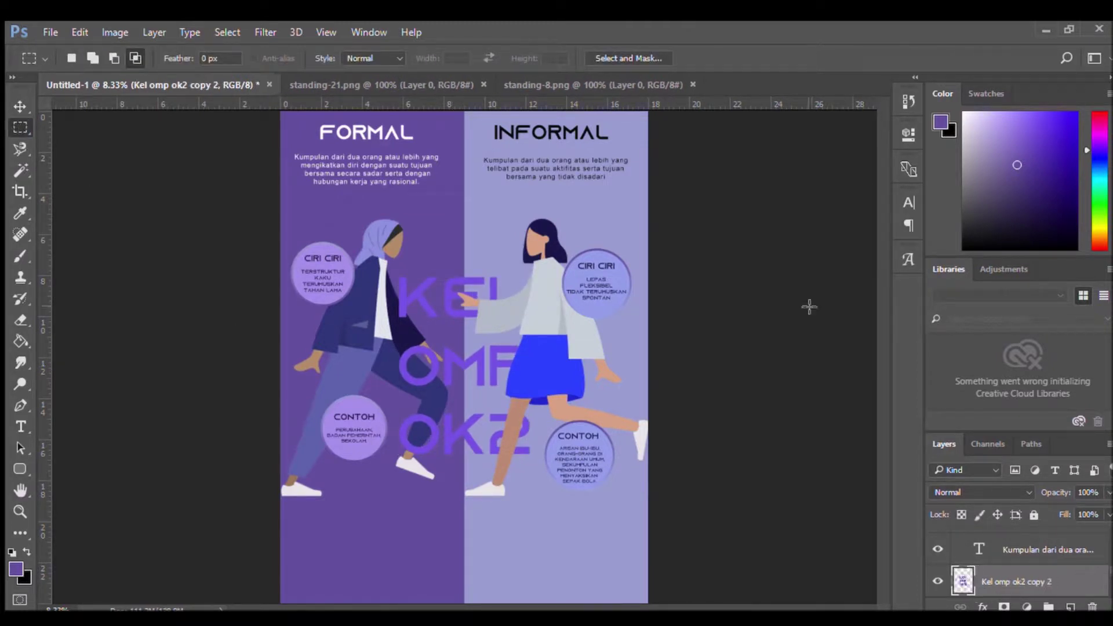
key("w")
- Zoom in on the poster's middle and Magic Wand-select the left figure's shape
left_click(400, 293)
key("e")
key("ctrl+d")
key("z")
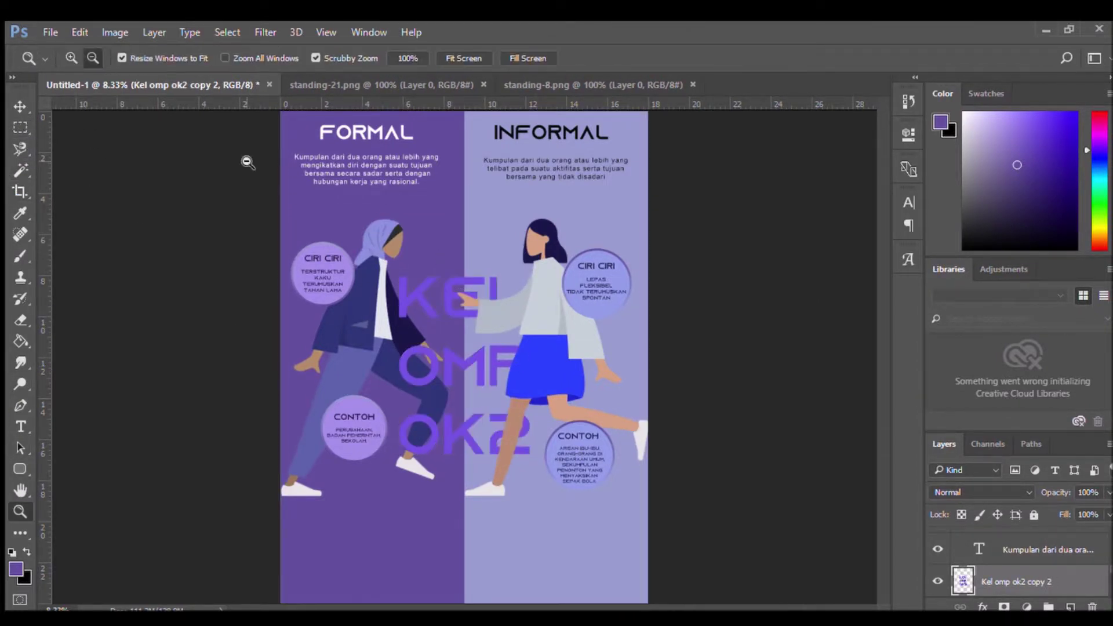
left_click(406, 348)
key("w")
left_click(408, 359)
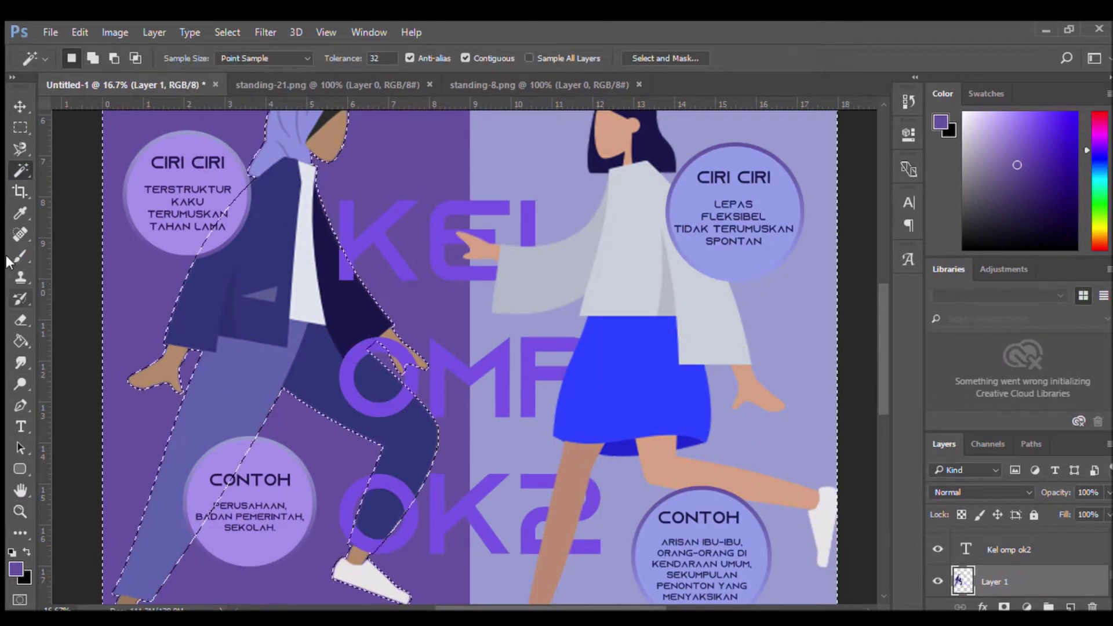
- Erase the lettering copy inside the figure selection, then deselect
key("e")
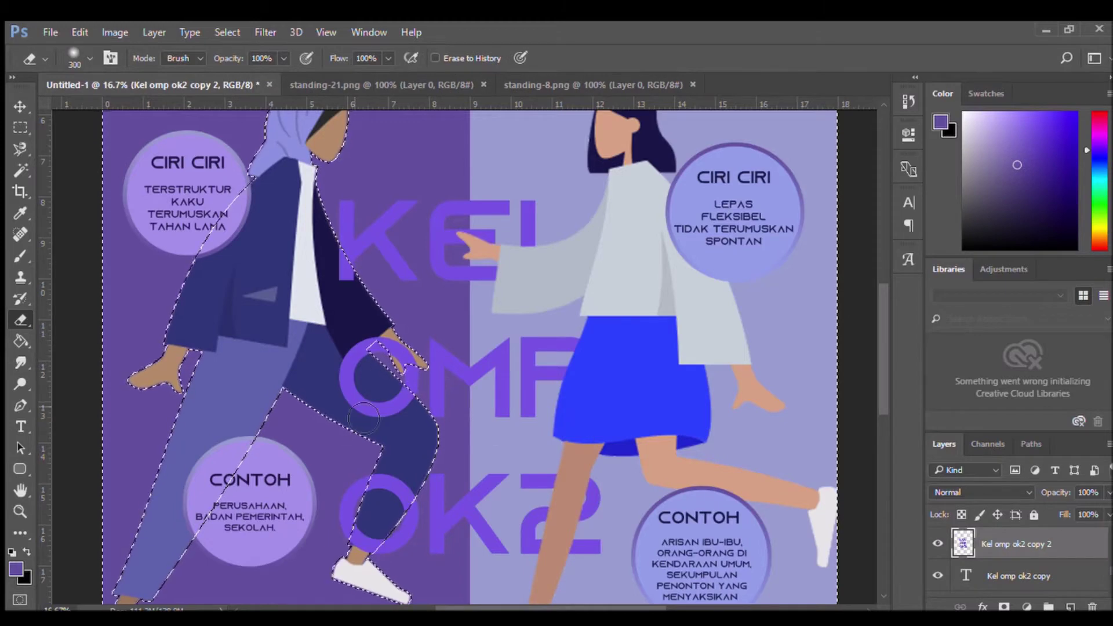
key("ctrl+d")
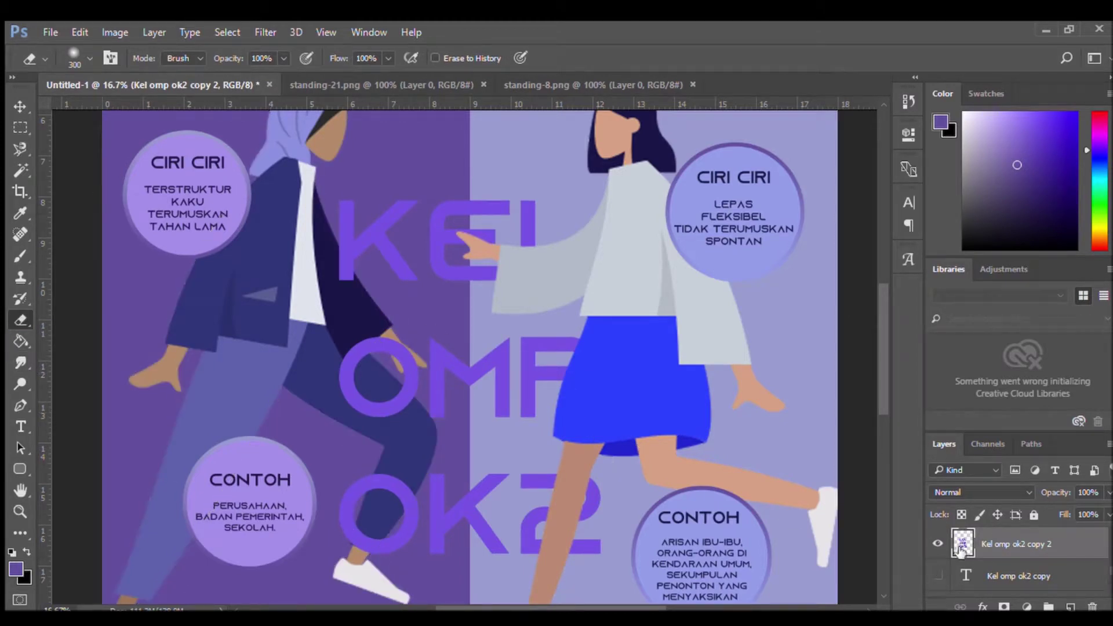
scroll(960, 551, "down", 1)
key("v")
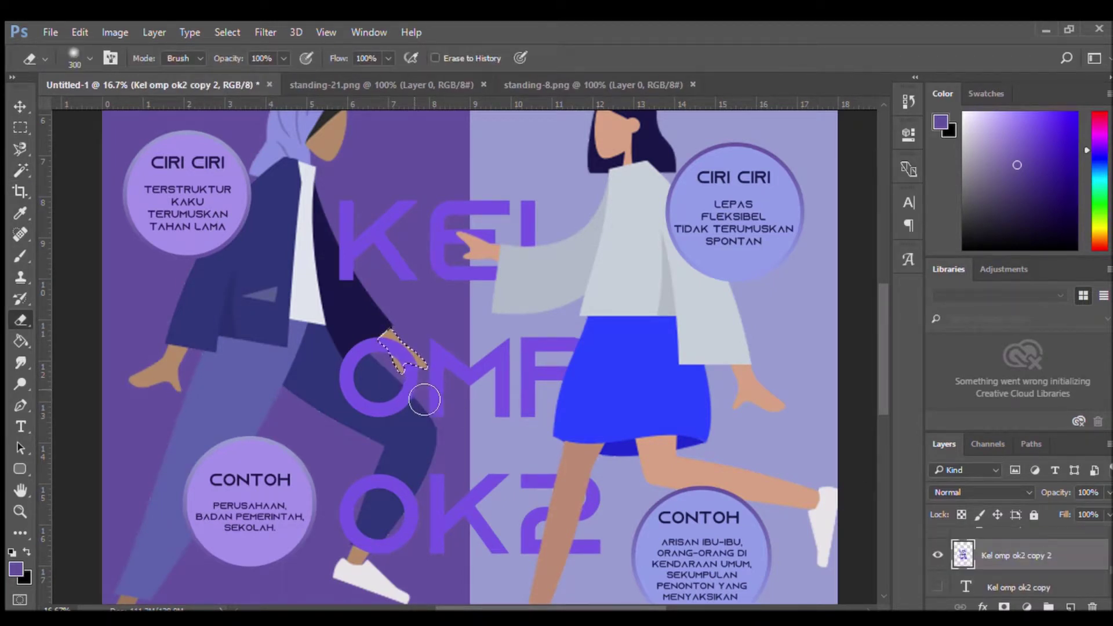
key("v")
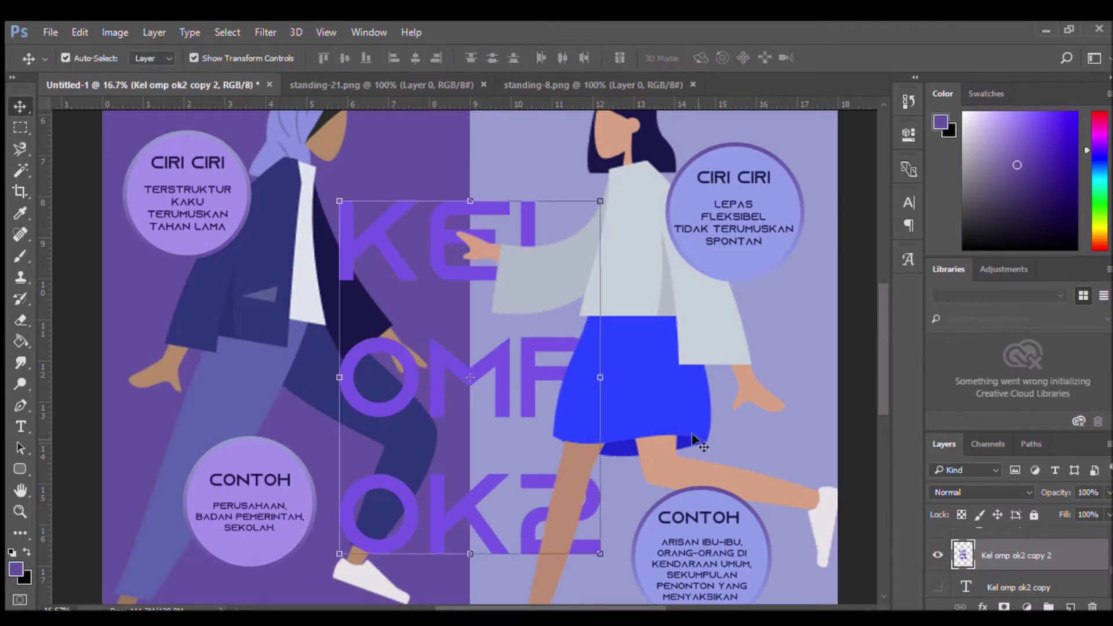
scroll(580, 449, "down", 1)
key("w")
- Erase the part of the 2 overlapping the girl's leg on Layer 2
left_click(579, 449)
key("e")
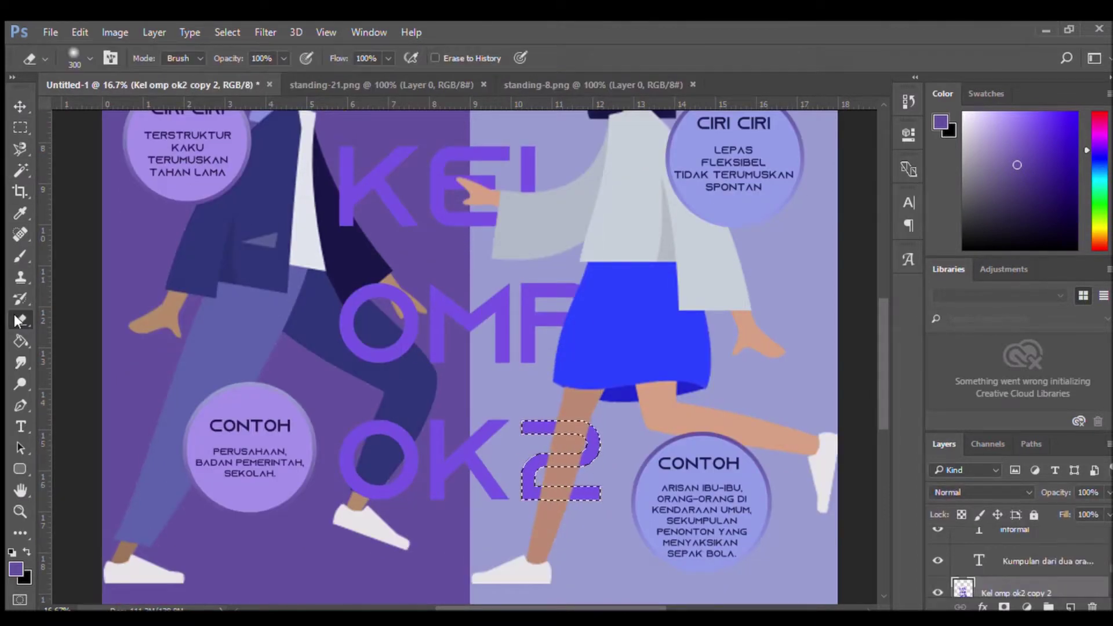
scroll(1109, 576, "down", 5)
scroll(1109, 577, "down", 3)
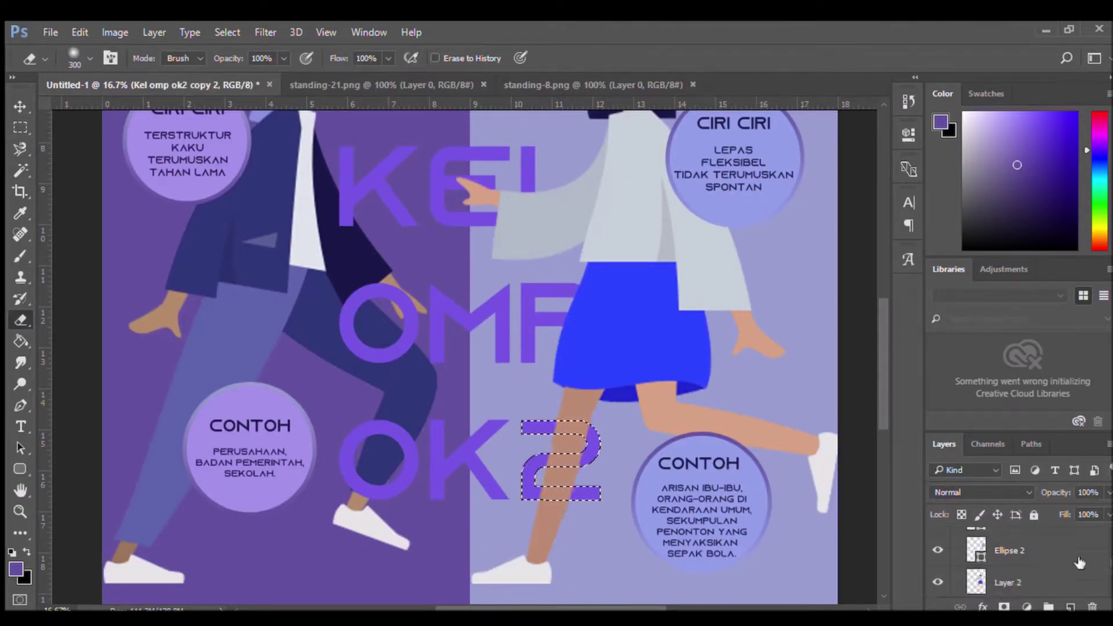
left_click(1009, 581)
mouse_move(525, 429)
left_mouse_down()
mouse_move(609, 422)
mouse_move(597, 510)
left_mouse_up()
key("ctrl+d")
key("w")
- Duplicate Layer 2, trim the area around the 2, and merge the copy back down
key("ctrl+j")
left_click(528, 464)
scroll(1107, 585, "up", 3)
scroll(1108, 585, "down", 3)
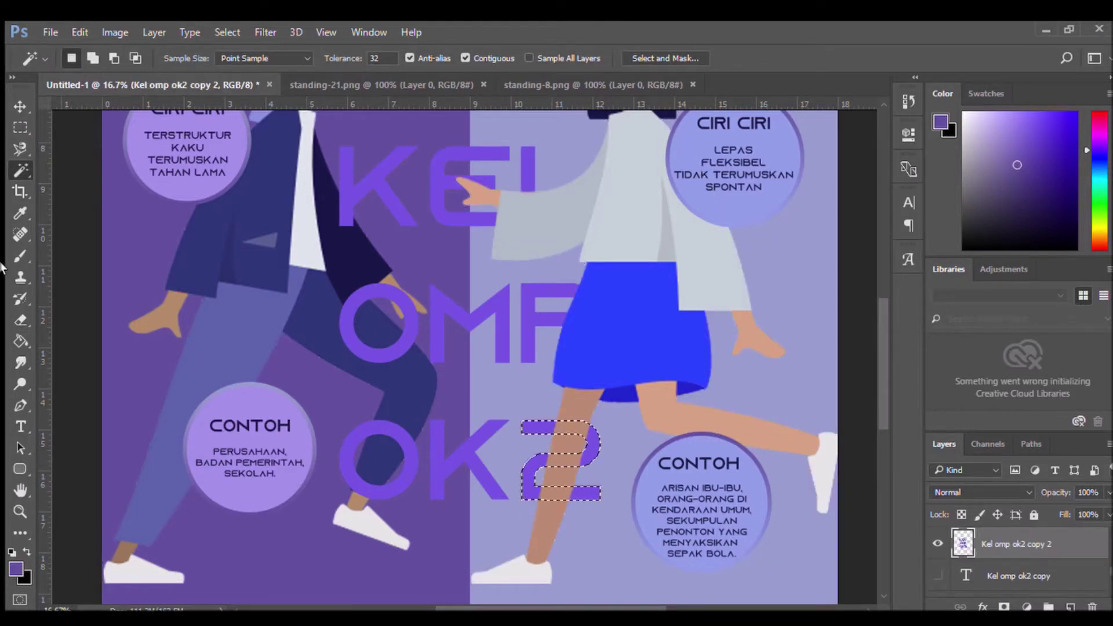
left_click(976, 544, "ctrl")
key("e")
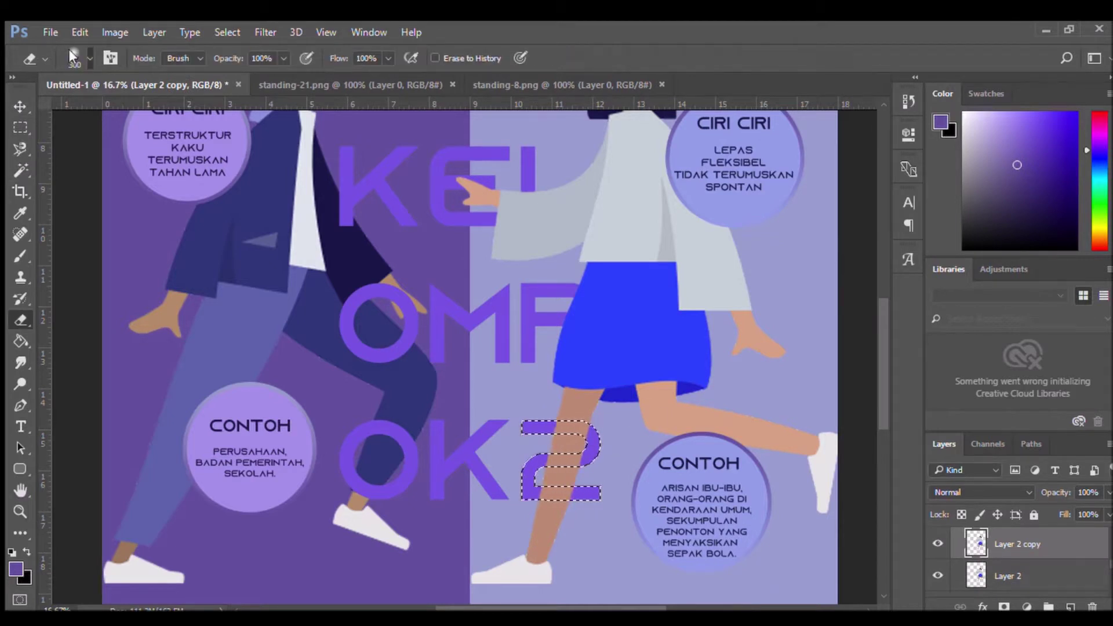
key("ctrl+e")
key("ctrl+z")
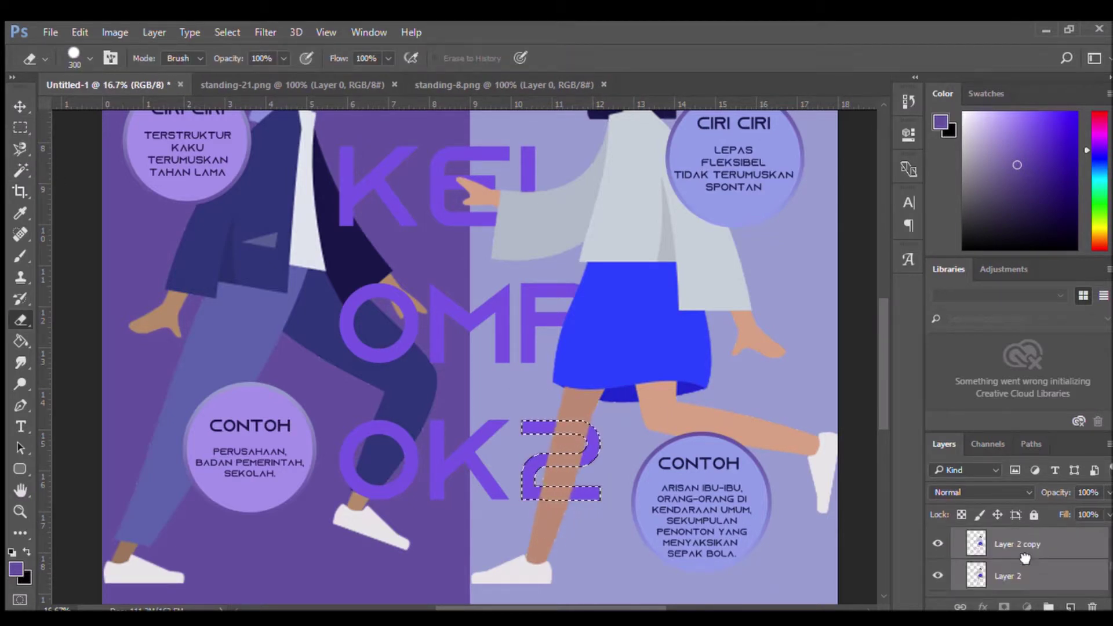
key("ctrl+alt+z")
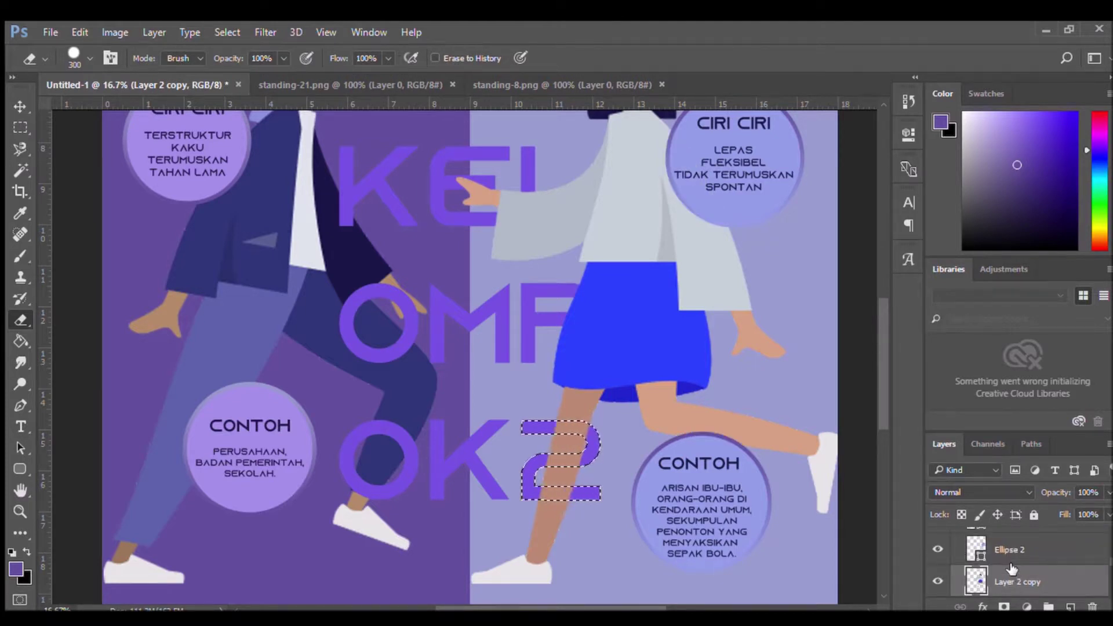
key("ctrl+e")
left_click(19, 172)
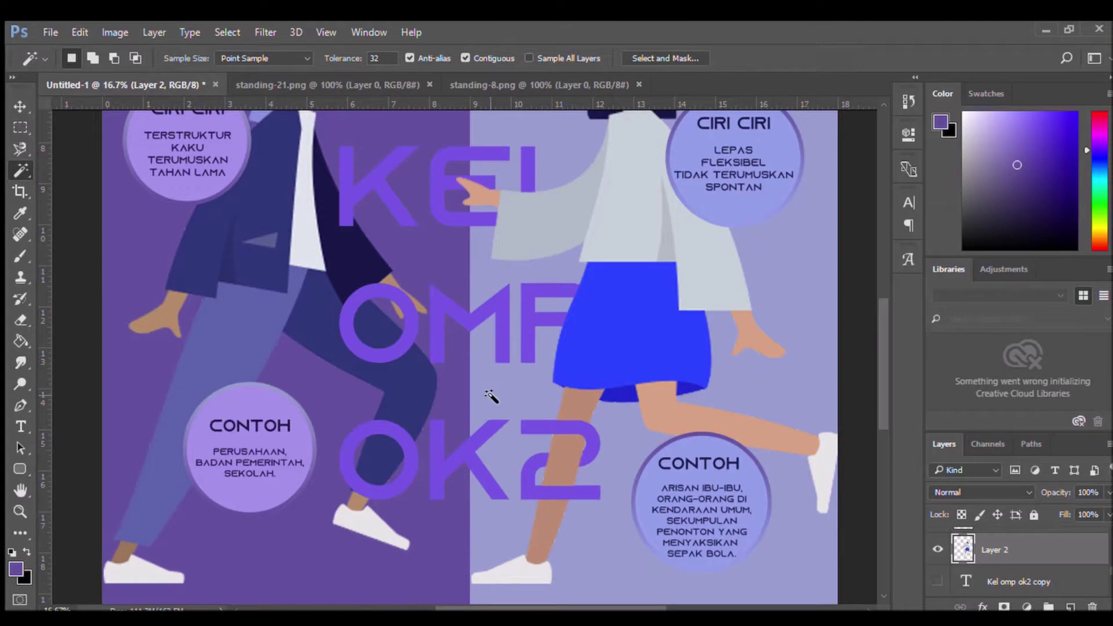
- Select the ring of the O in OK2 on Layer 1 copy and delete the overlap
scroll(1020, 556, "down", 3)
key("v")
left_click(1003, 550)
left_click(988, 581)
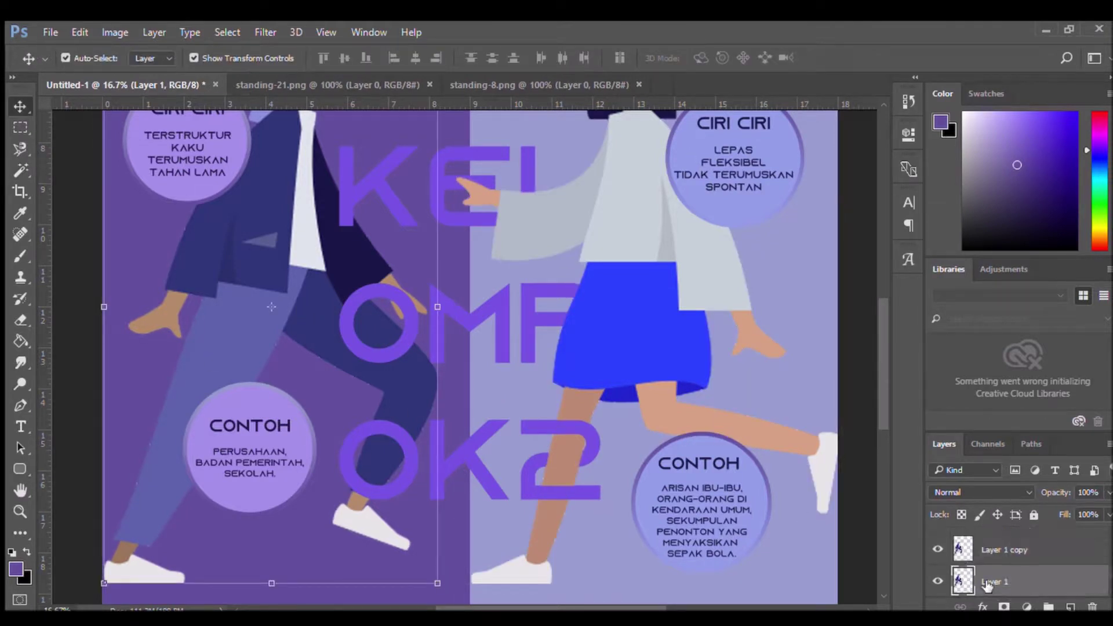
scroll(987, 582, "down", 2)
left_click(386, 430)
key("w")
left_click(380, 427)
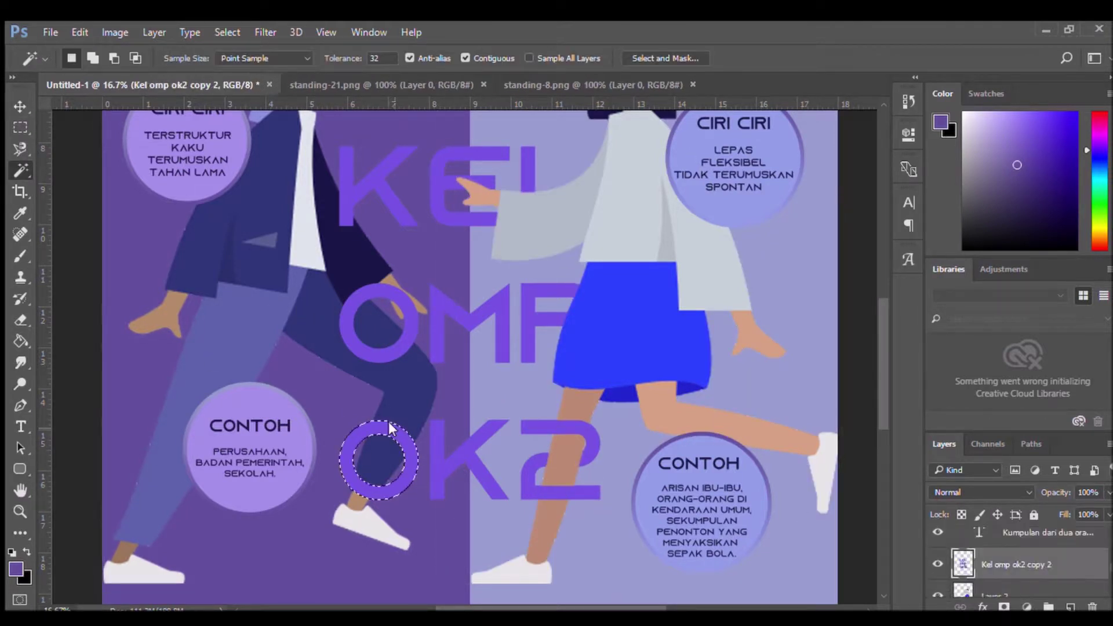
key("v")
key("e")
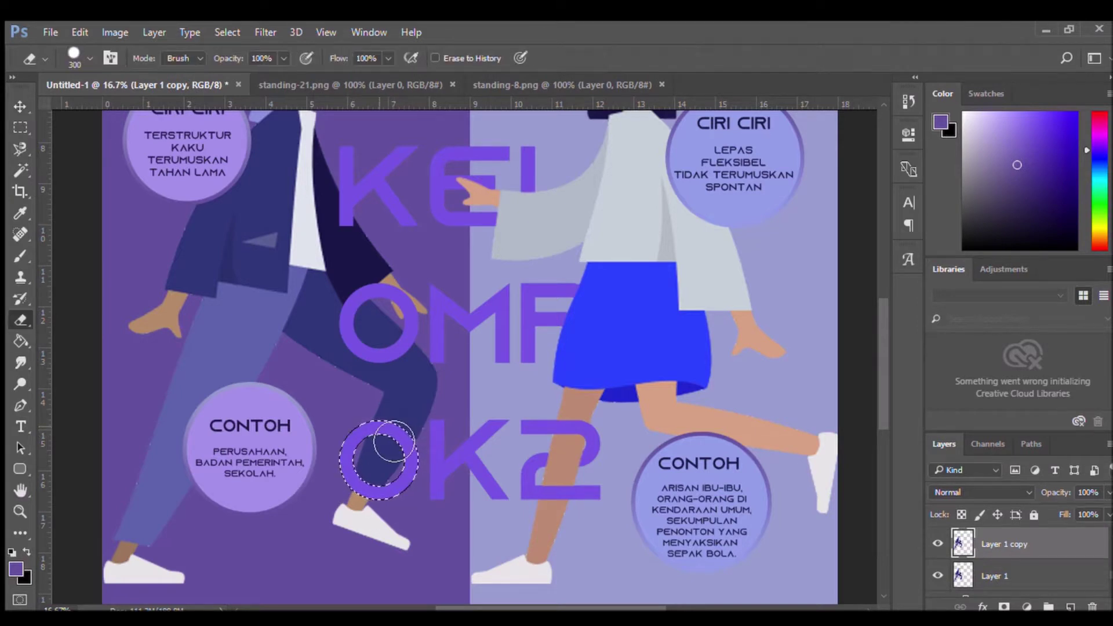
key("w")
key("ctrl+d")
key("Delete")
- Delete the lettering inside the left figure's dark pant leg
left_click(377, 434)
key("e")
scroll(1083, 555, "down", 3)
left_click(1083, 548)
key("ctrl+d")
key("w")
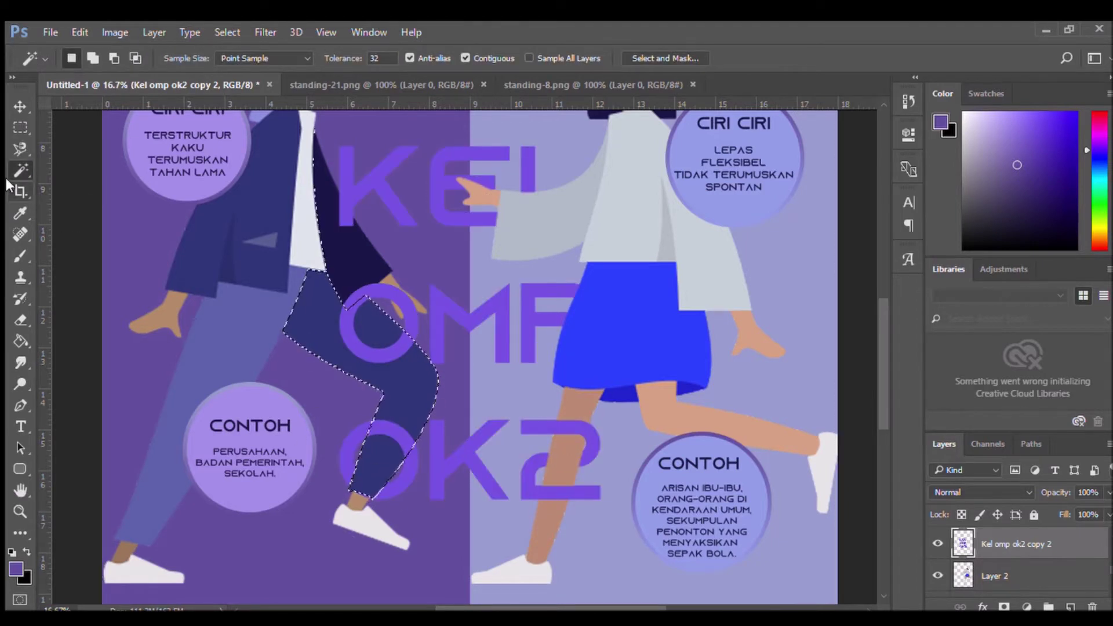
key("e")
key("ctrl+d")
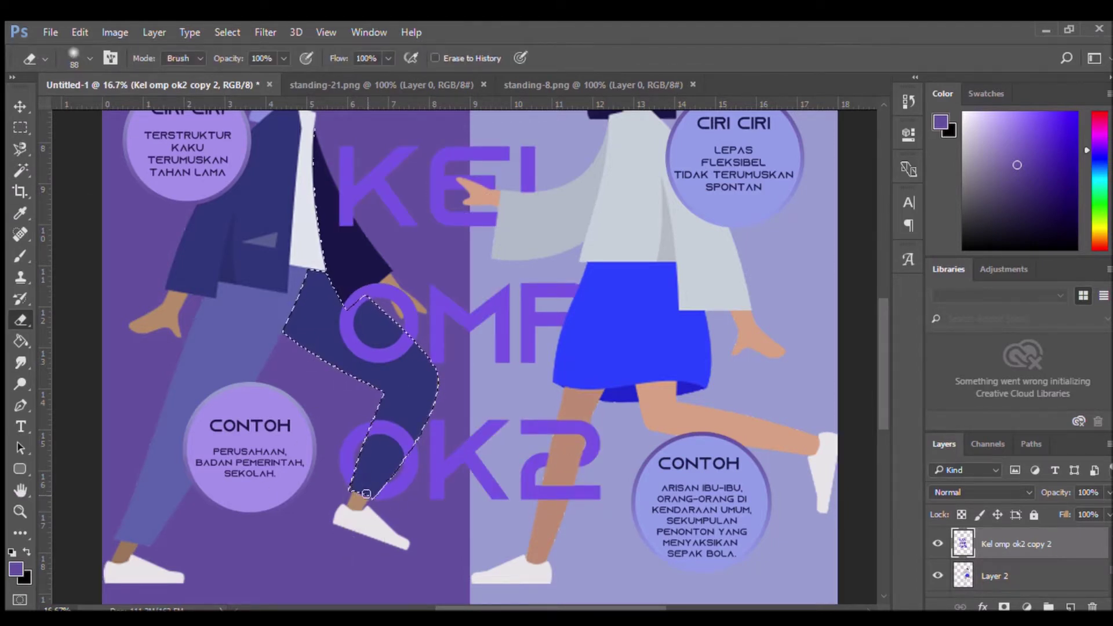
key("w")
key("e")
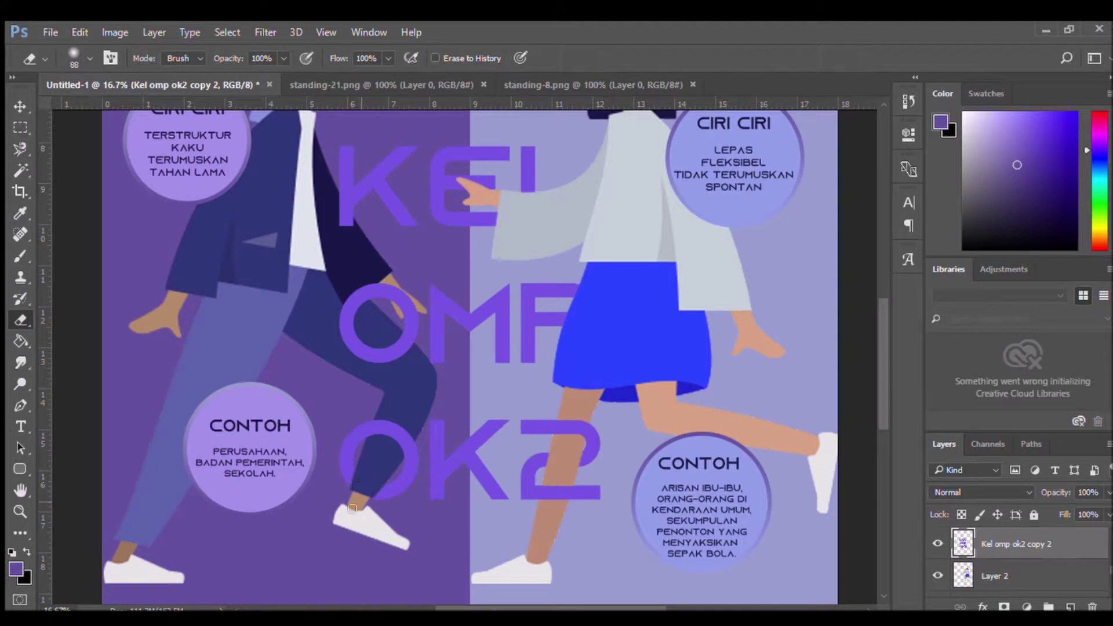
- Zoom out to view the whole poster with the interwoven lettering
key("w")
left_click(432, 280, "ctrl")
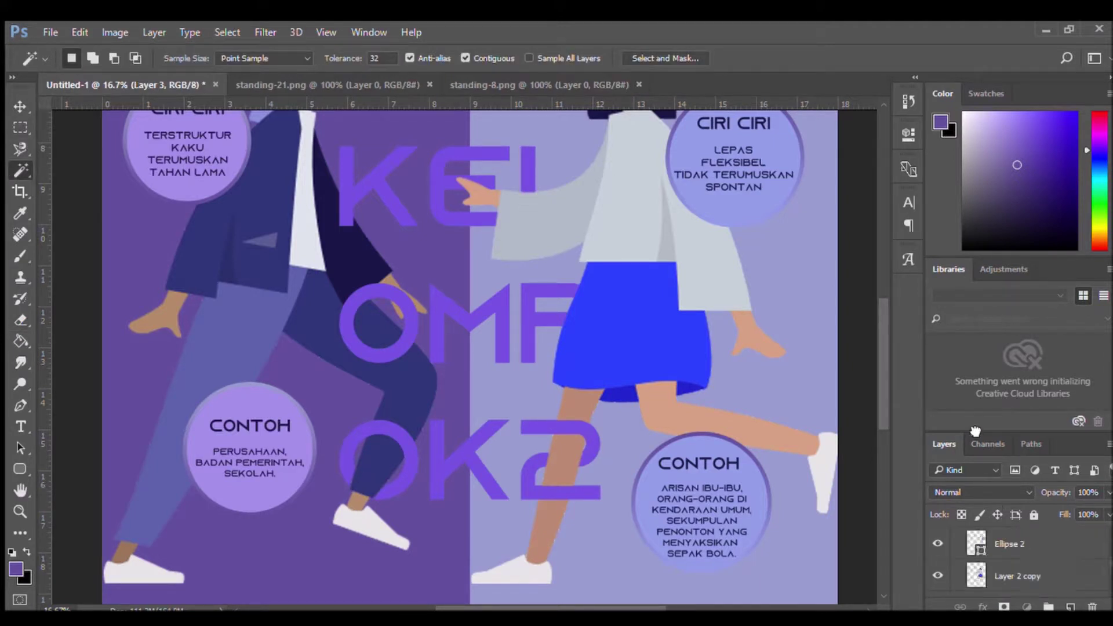
key("z")
left_click(411, 286, "alt")
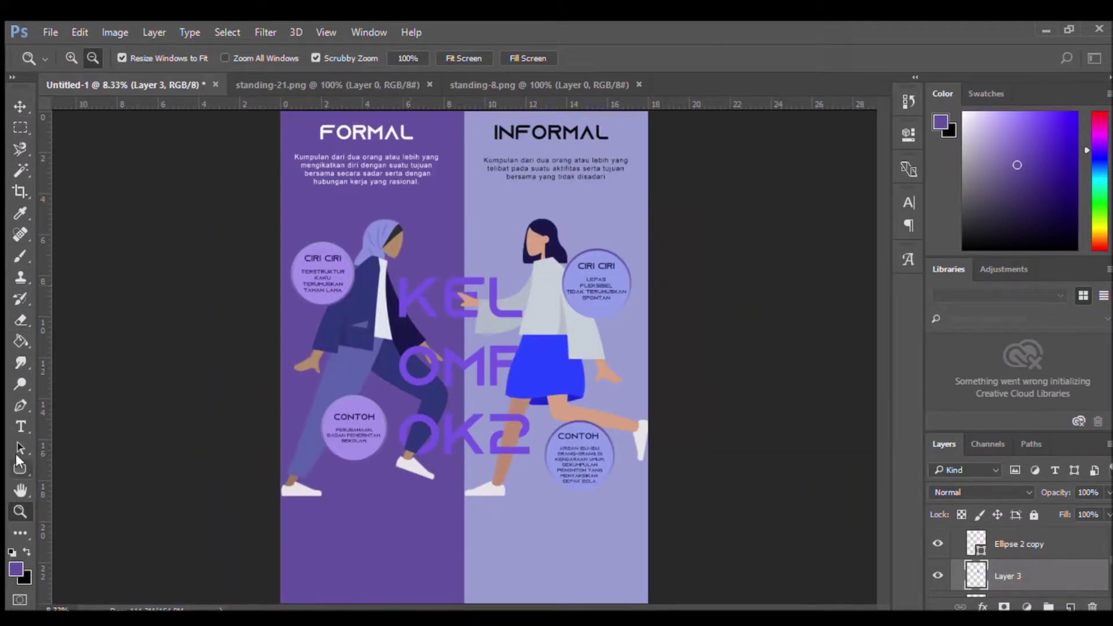
- Draw a small purple circle between the FORMAL and INFORMAL headings
key("u")
key("shift+u")
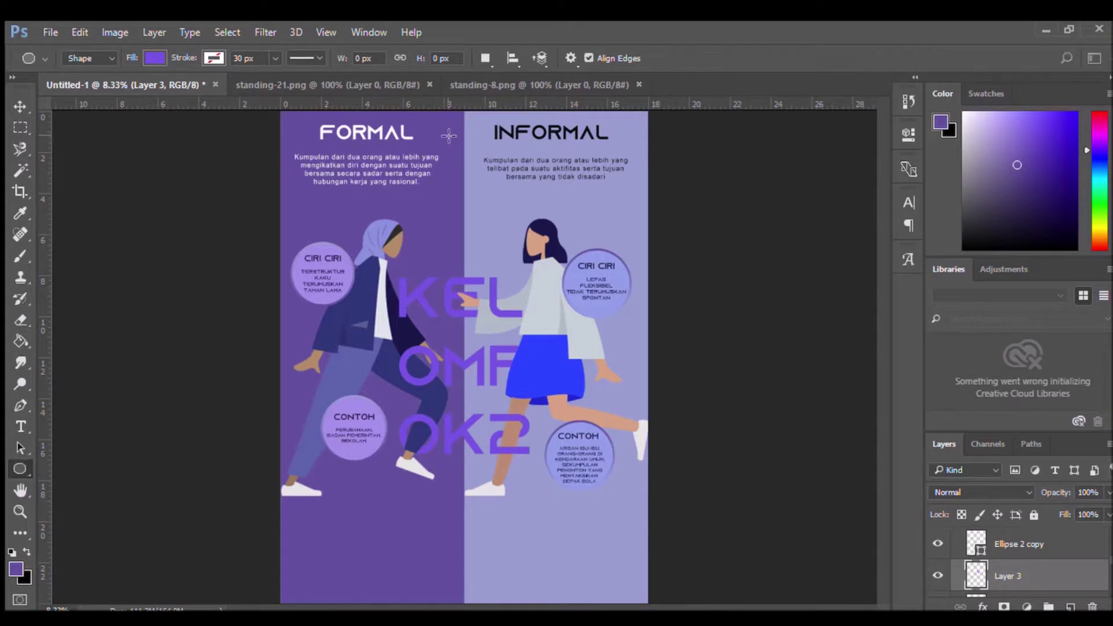
left_click_drag(447, 133, 482, 168)
key("v")
key("z")
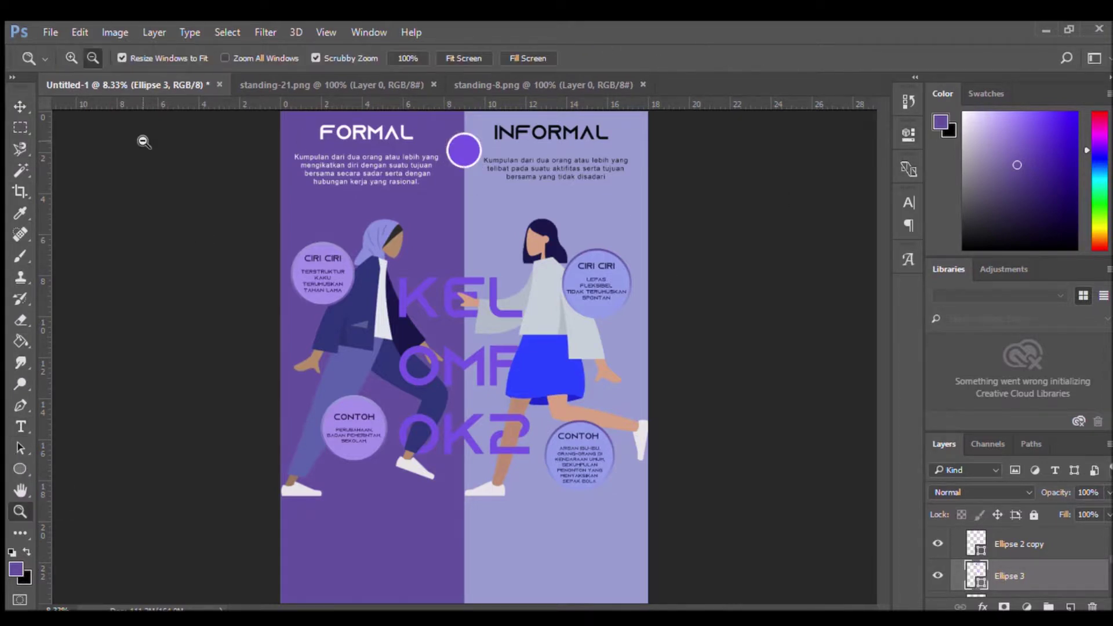
left_click(199, 236)
- Add light lavender 'vz' text inside the circle
key("t")
left_click(360, 369)
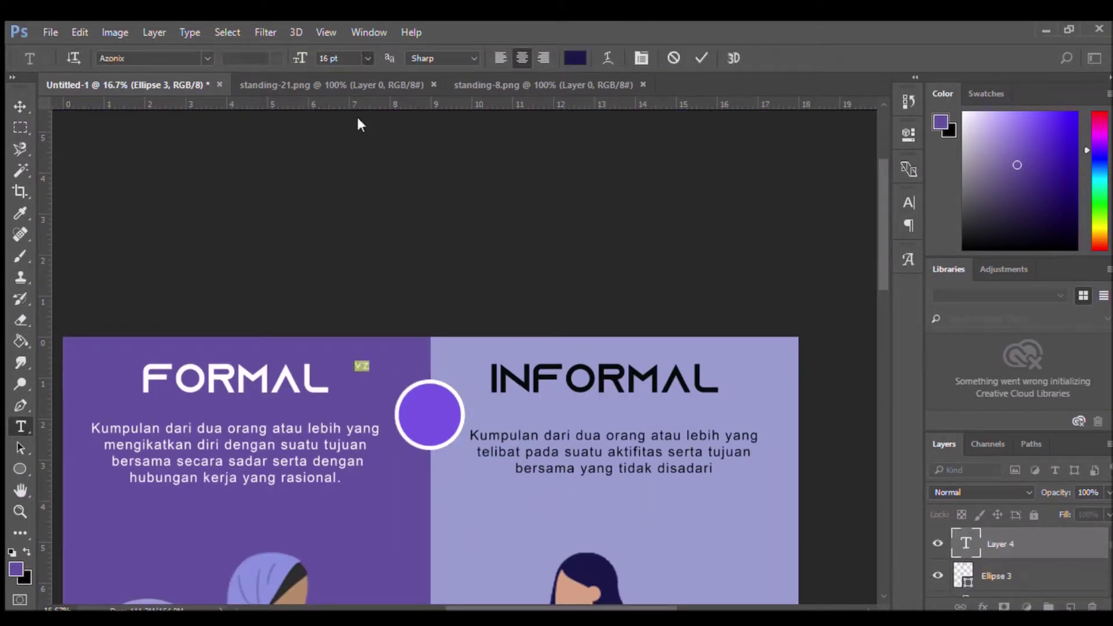
left_click_drag(362, 366, 430, 415)
left_click(378, 342)
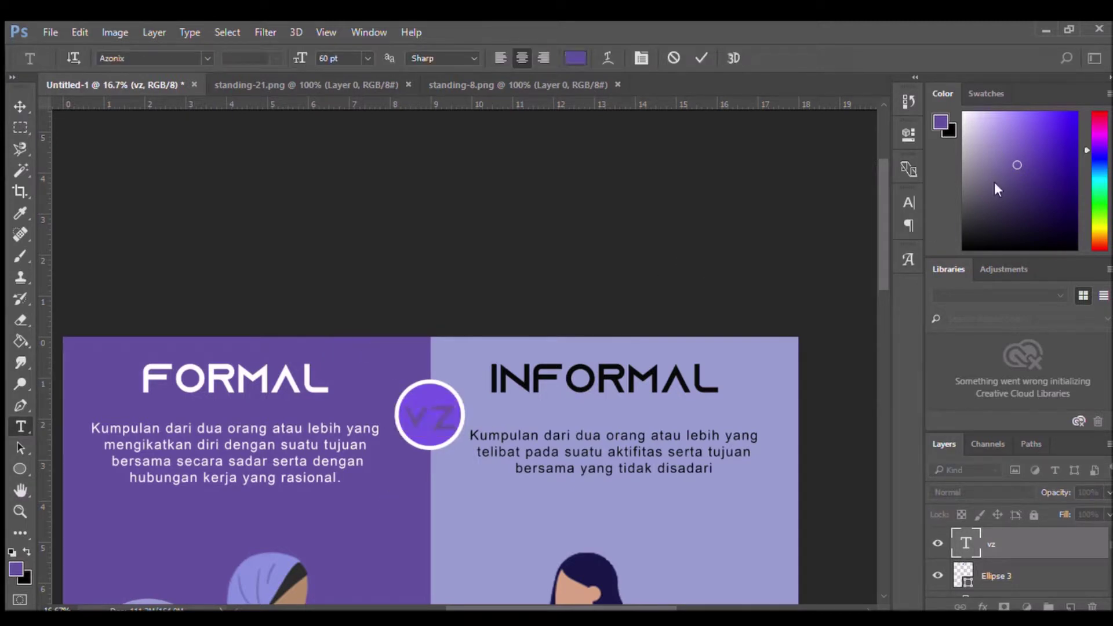
key("ctrl+Return")
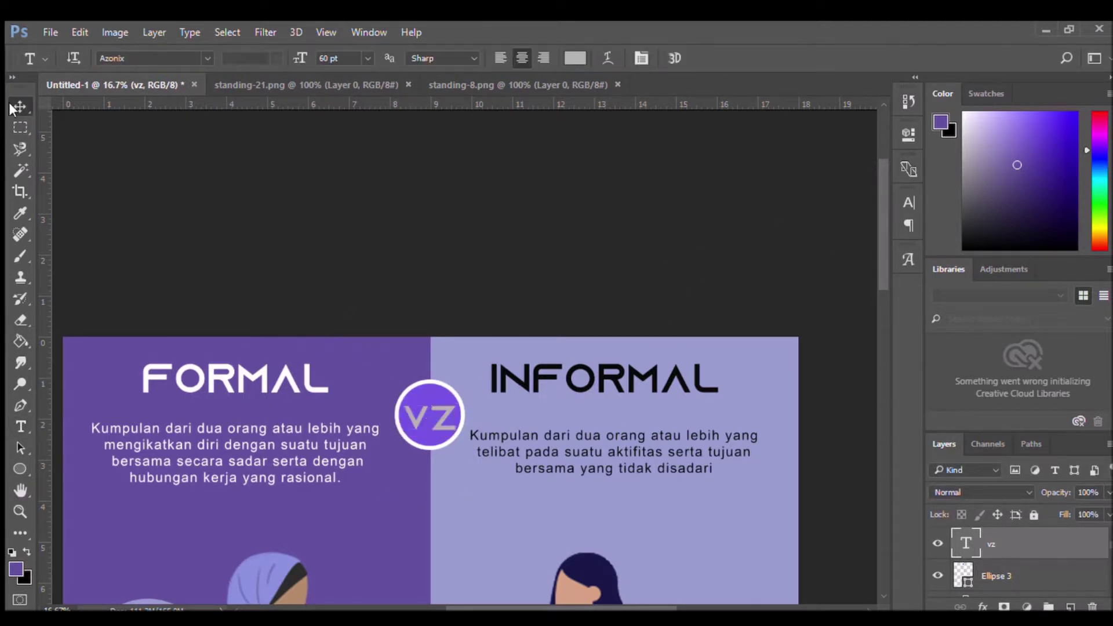
key("m")
key("z")
key("ctrl+minus")
- Append a period to the vz text
key("t")
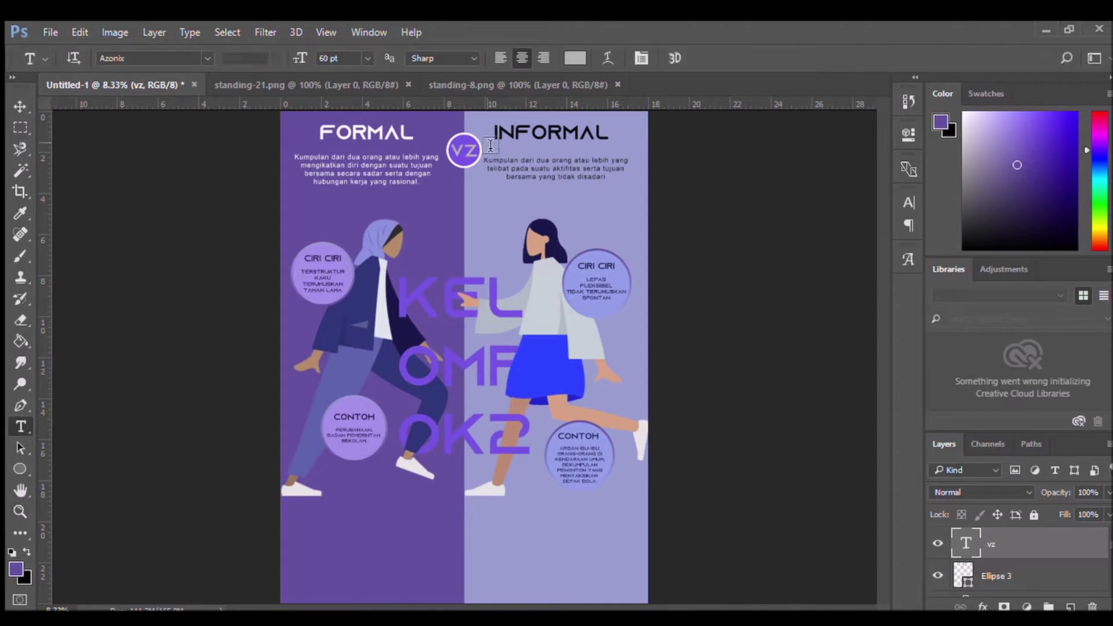
double_click(463, 150)
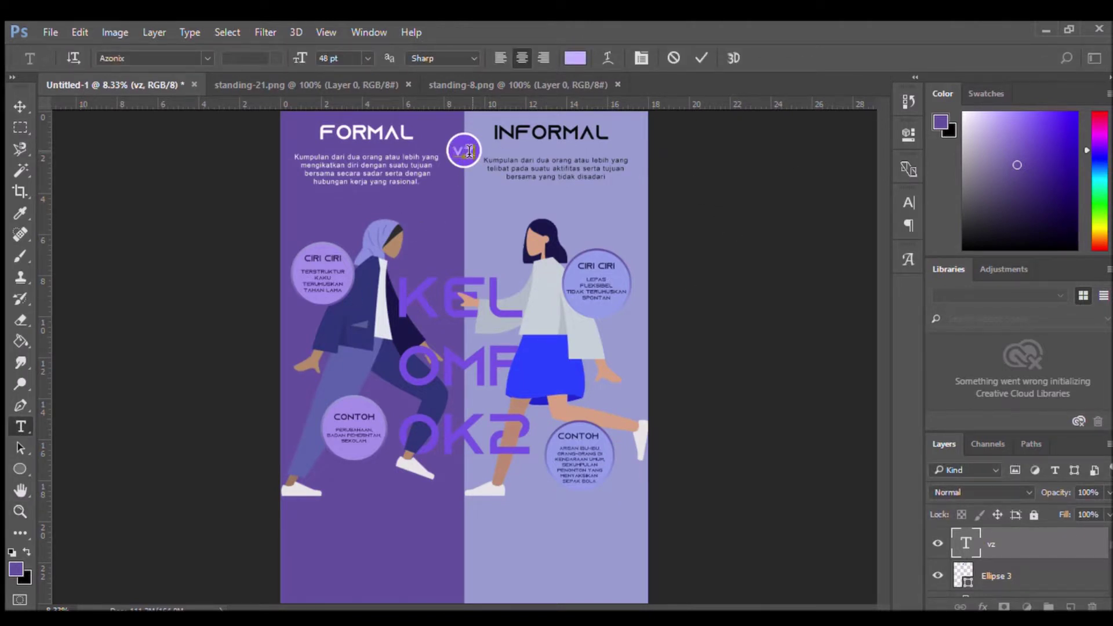
type(".")
key("ctrl+Return")
- Draw a purple band across the bottom of the poster
key("m")
key("u")
left_click_drag(271, 532, 657, 624)
- Raise the top edge of the purple footer band
key("v")
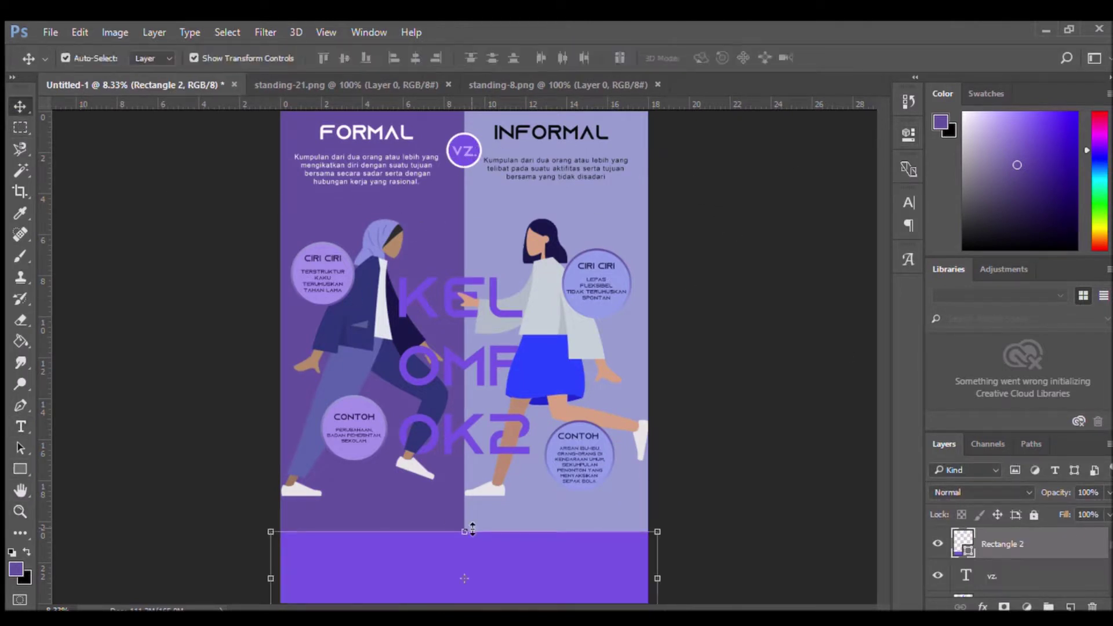
left_click_drag(473, 529, 473, 496)
left_click(16, 126)
key("i")
key("u")
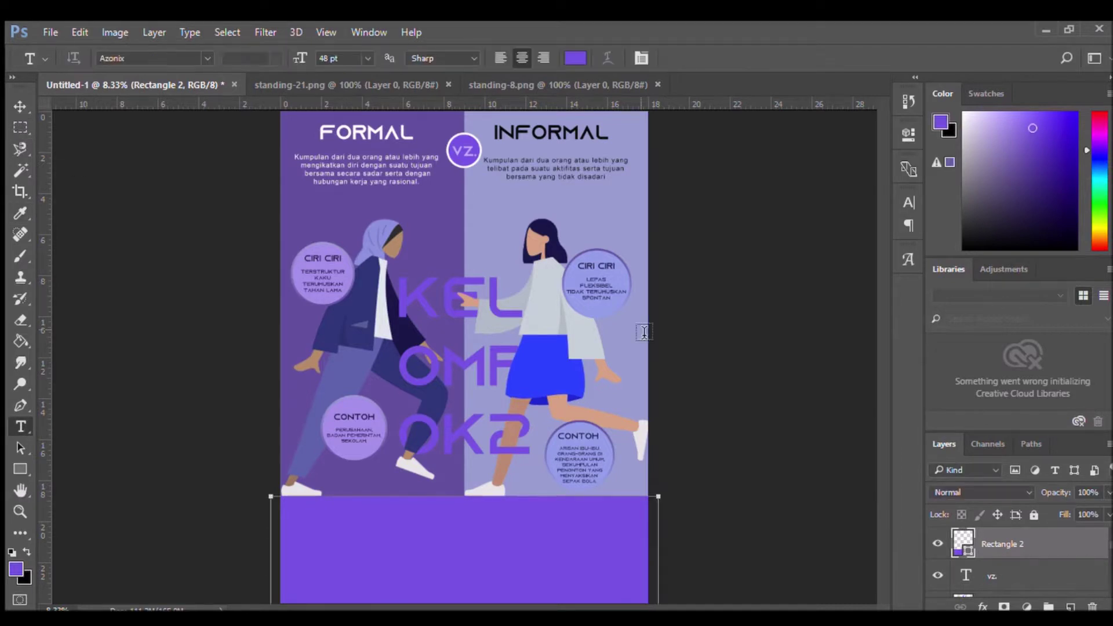
key("v")
- Recolour the VZ circle behind the vz. label pale lavender using the eyedropper
left_click(464, 139)
key("i")
key("v")
double_click(965, 549)
key("Escape")
key("v")
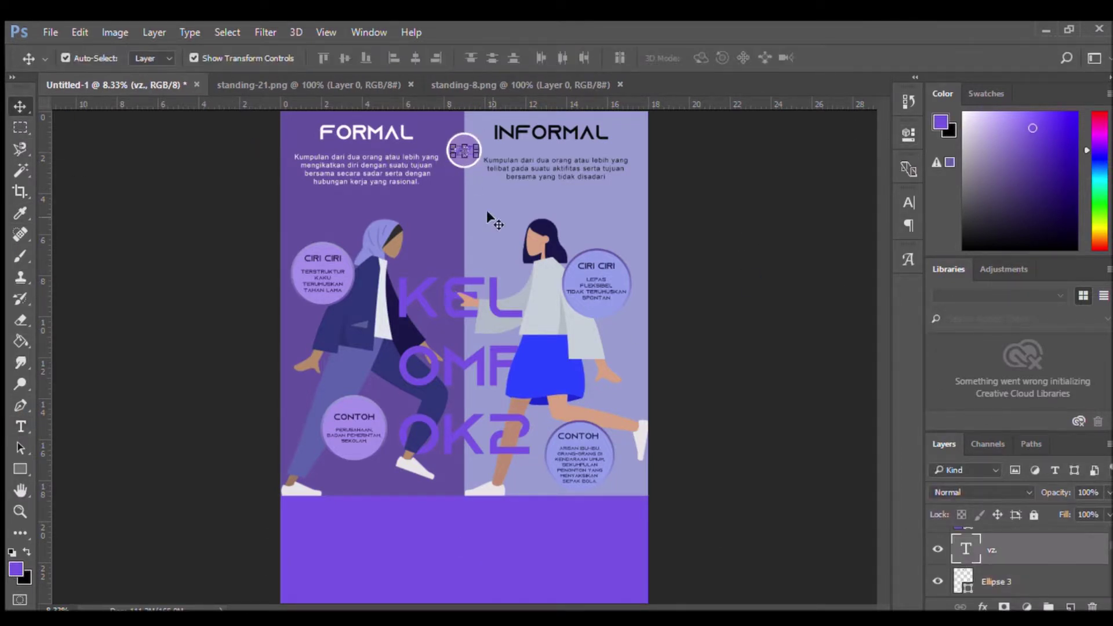
left_click(463, 139)
key("i")
key("v")
key("i")
key("v")
- Deselect the VZ circle and begin a text line on the left of the footer band
left_click(489, 518)
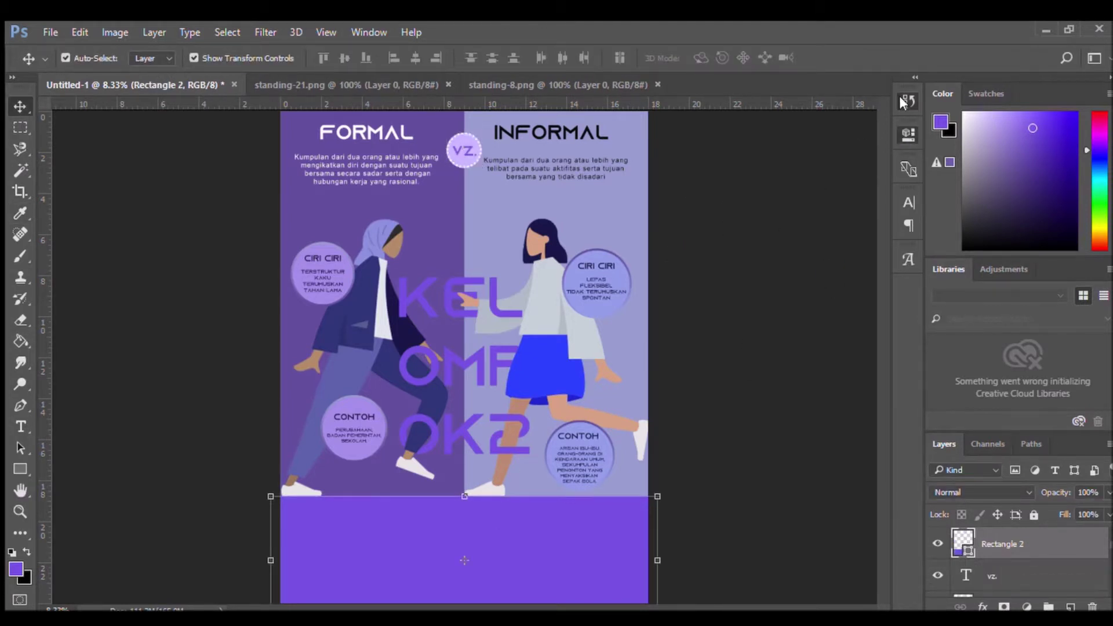
key("ctrl+z")
key("i")
key("v")
key("i")
key("v")
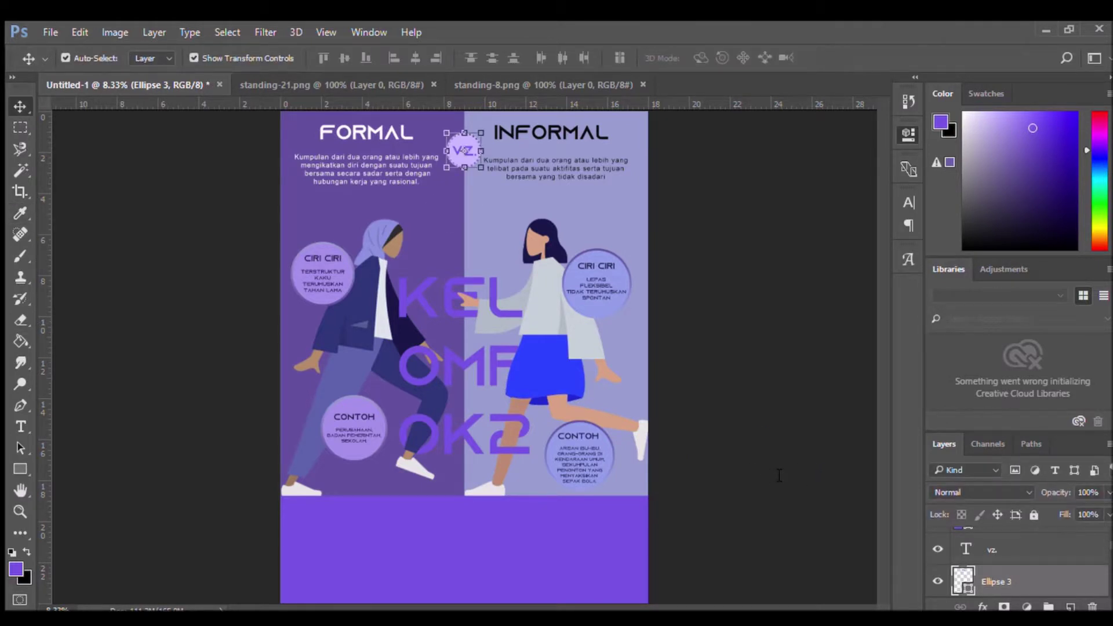
key("i")
key("v")
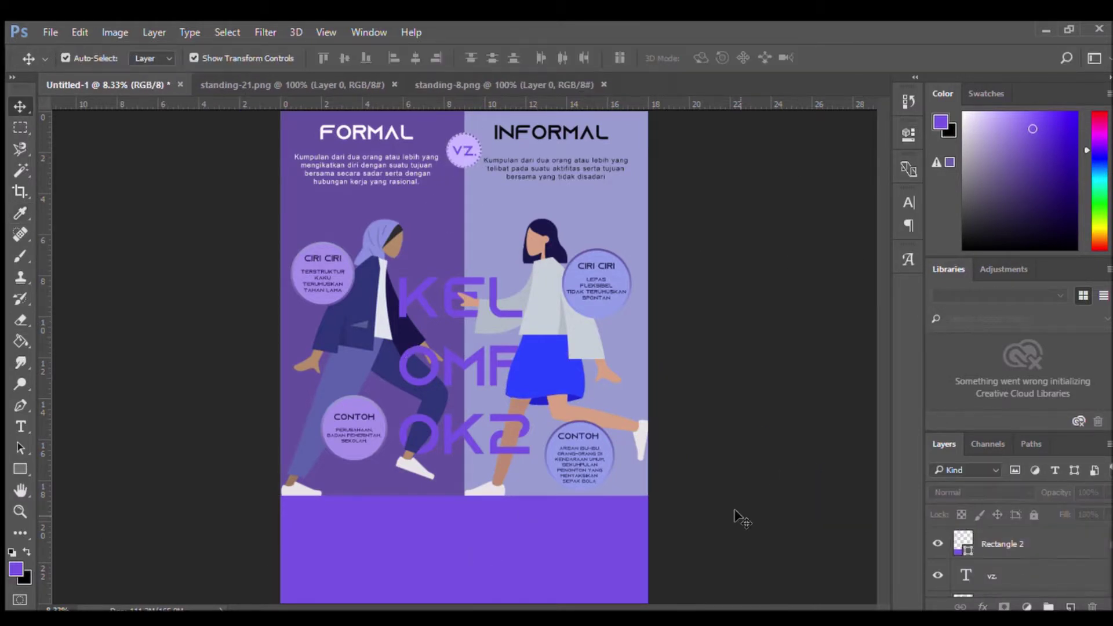
key("t")
left_click(387, 529)
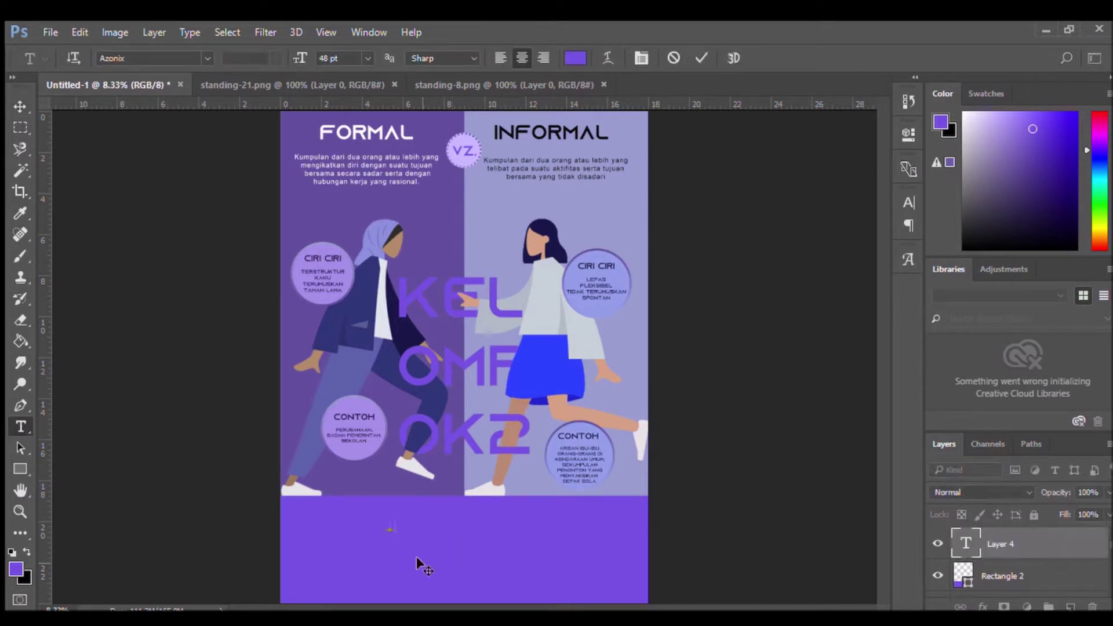
- Enter the footer title text and nudge the TUGAS SOSIOLOGI title slightly lower
type("KELOMPOK")
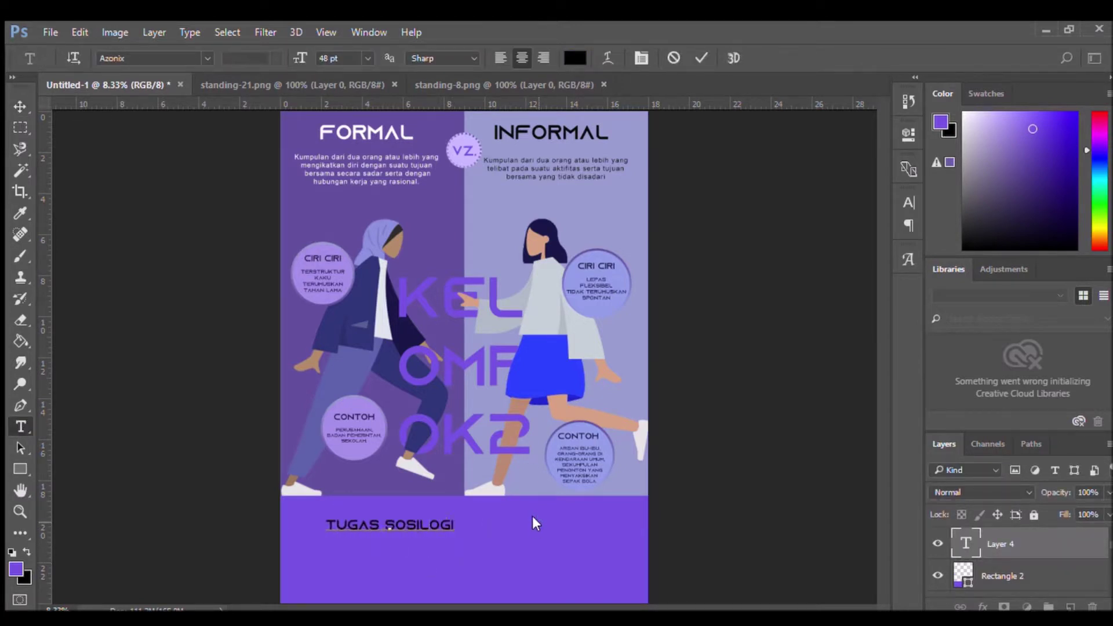
type("O")
left_click(20, 107)
left_click(415, 57)
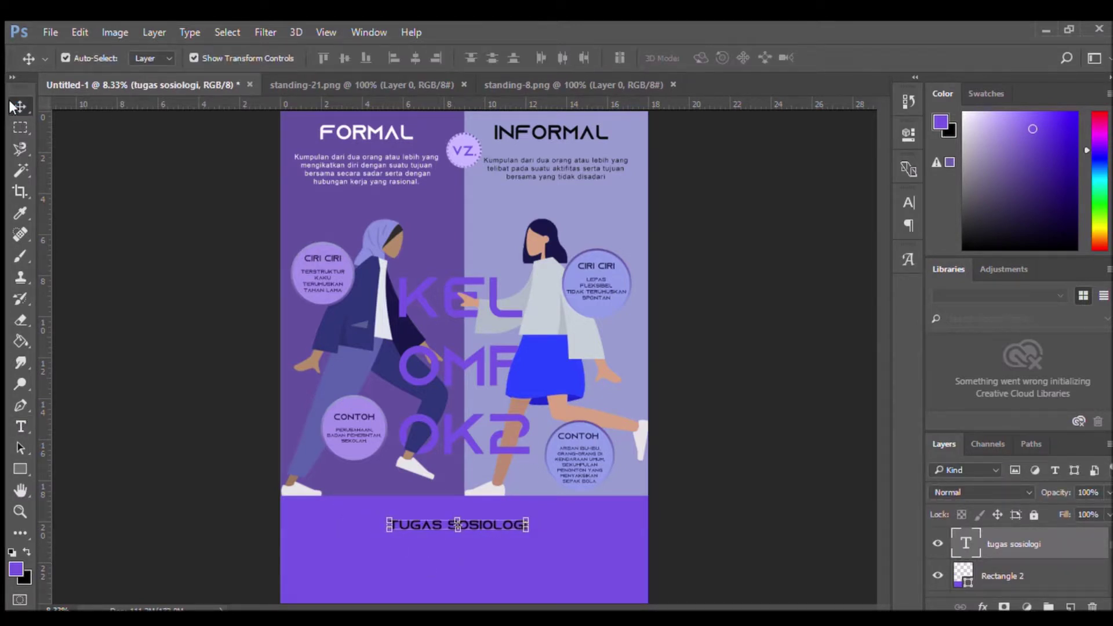
key("shift+Down")
key("shift+Down")
key("shift+Down")
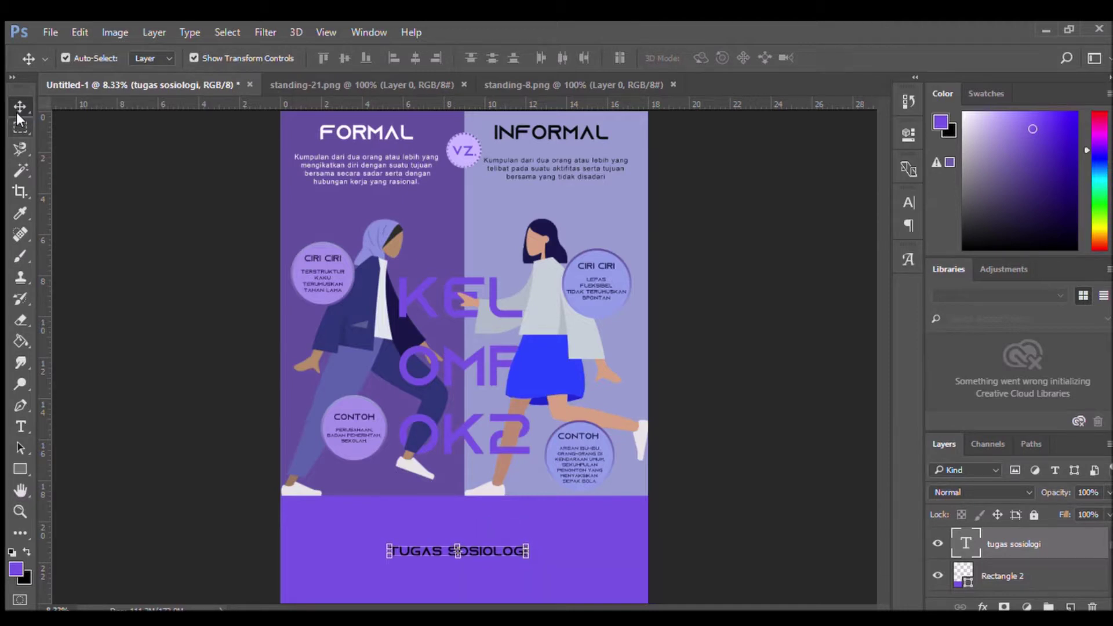
- Add the group members' names below the title, centred, and move the title up
left_click(21, 427)
left_click(338, 572)
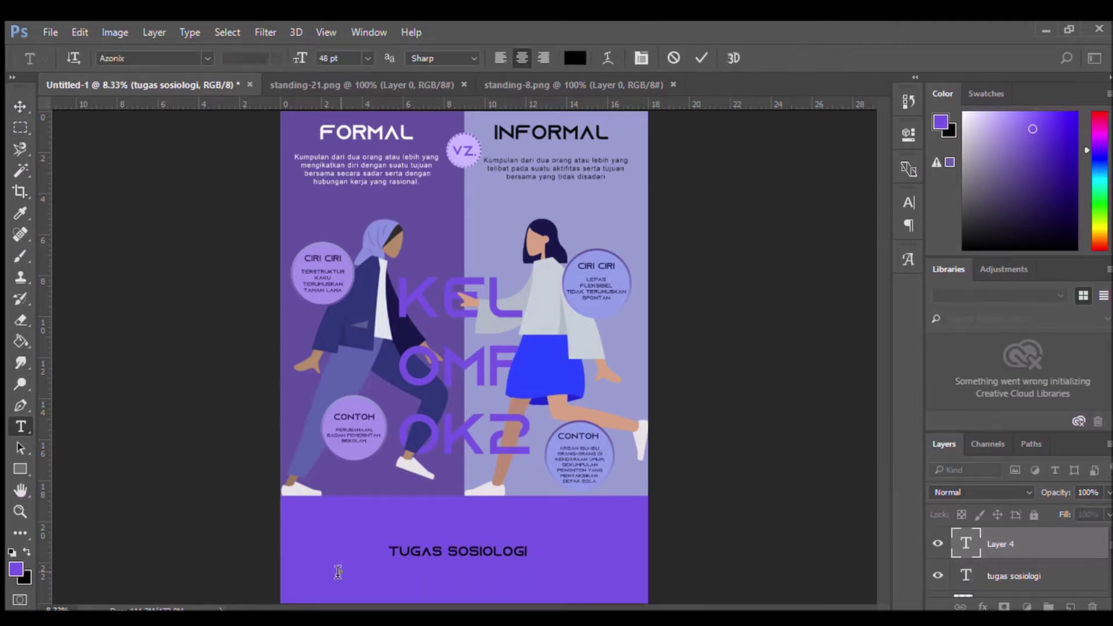
type("- RINDA ANDILA WULANDARI")
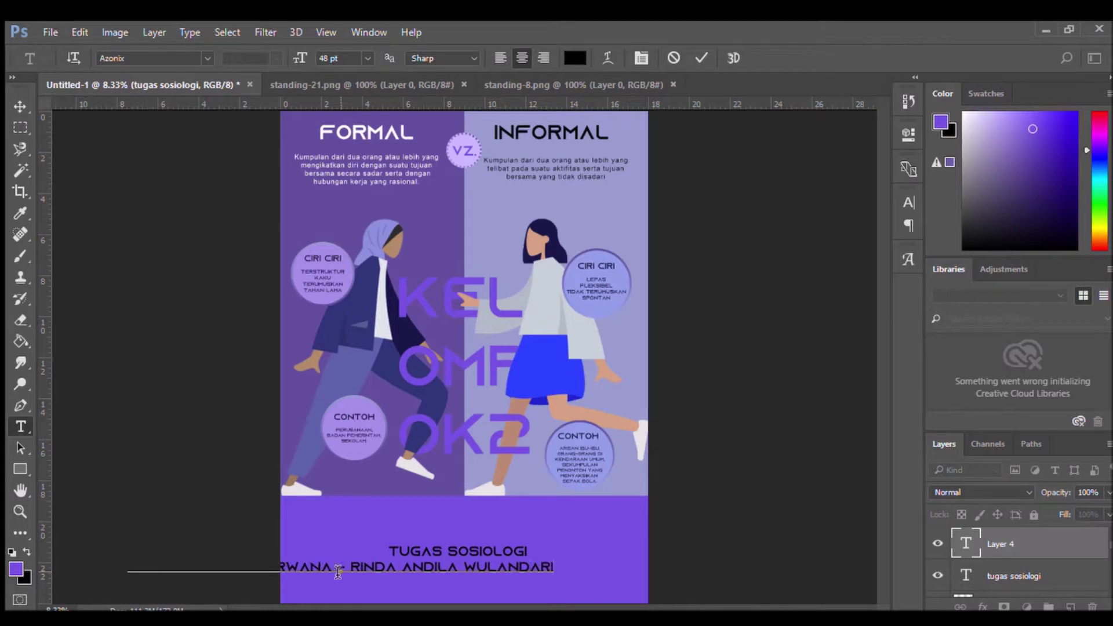
type(" SILVI MERLYANA - YOGI FEBRIANO")
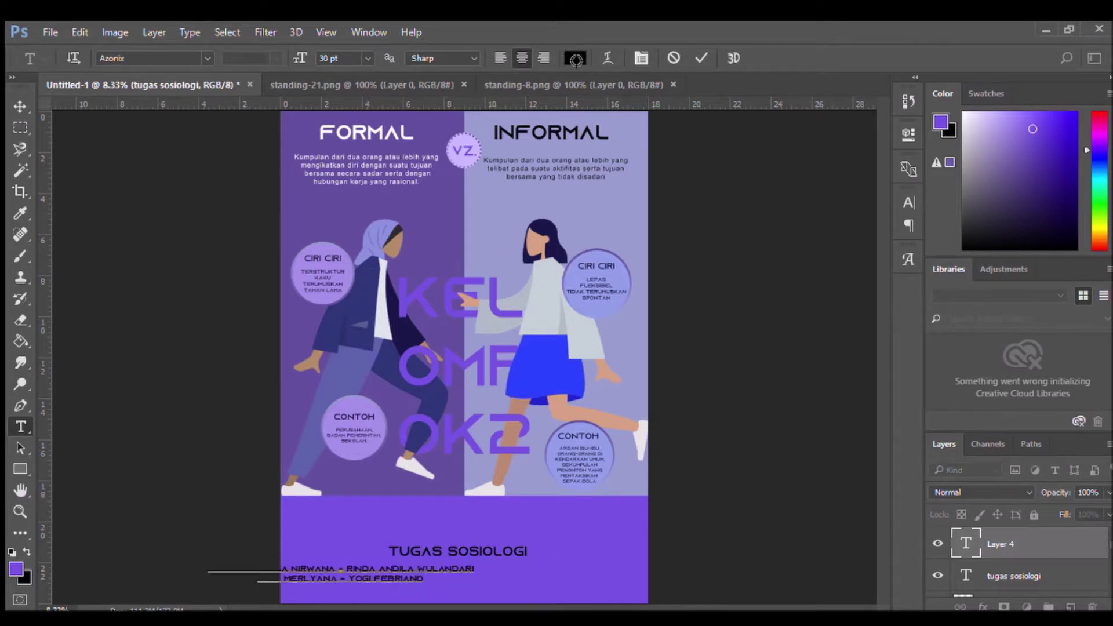
left_click(20, 106)
left_click_drag(375, 571, 395, 576)
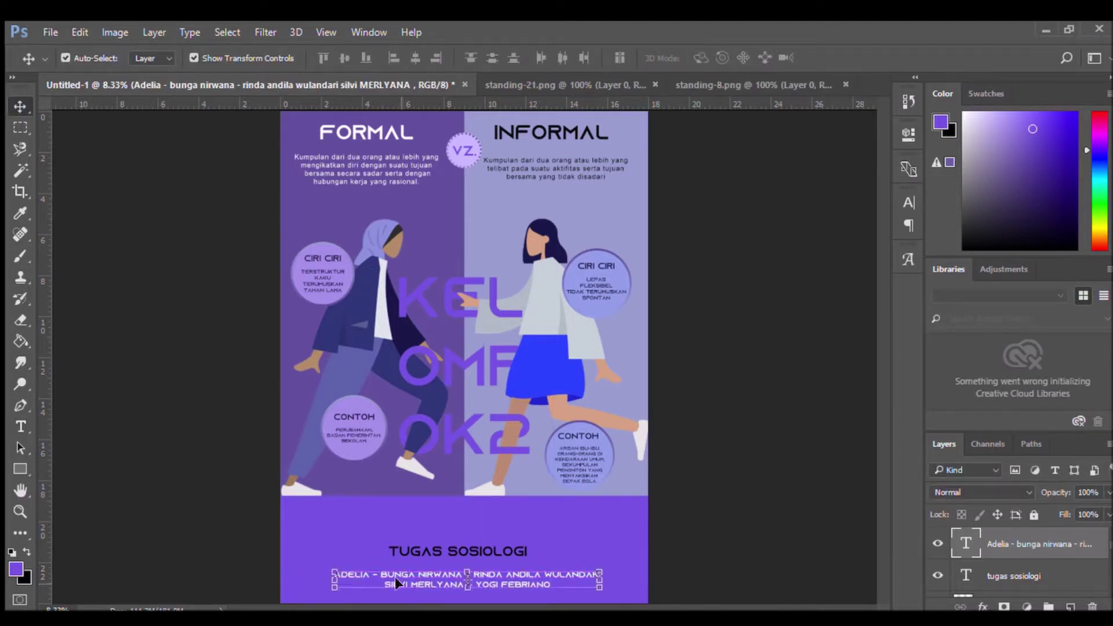
left_click_drag(458, 551, 444, 498)
- Draw a pale lavender bar above the footer title
left_click_drag(464, 580, 462, 581)
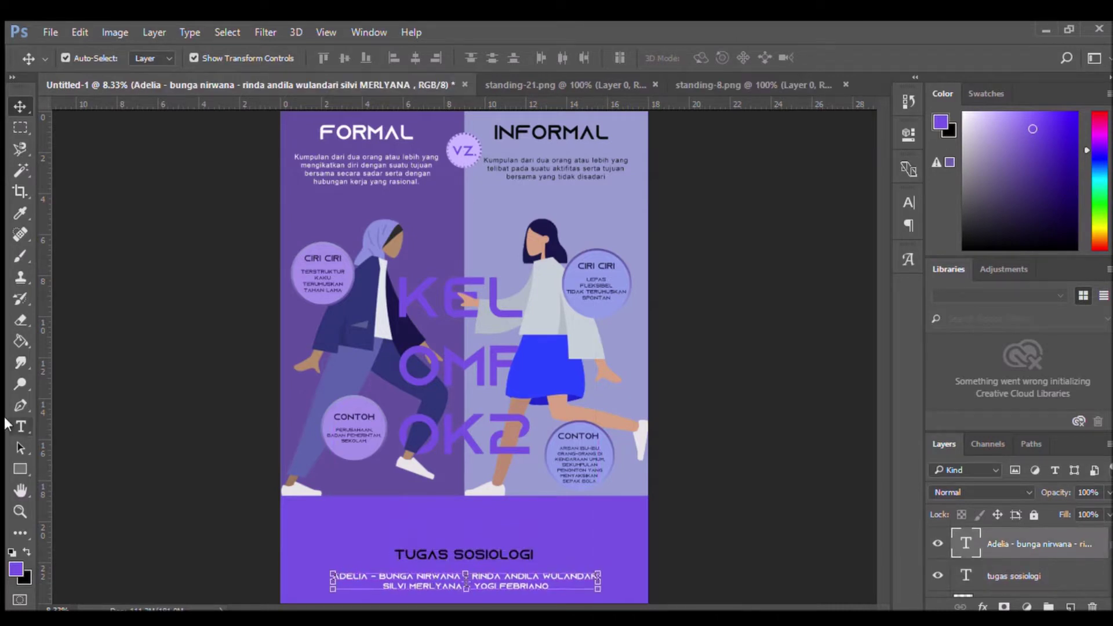
left_click(21, 469)
left_click_drag(356, 513, 583, 538)
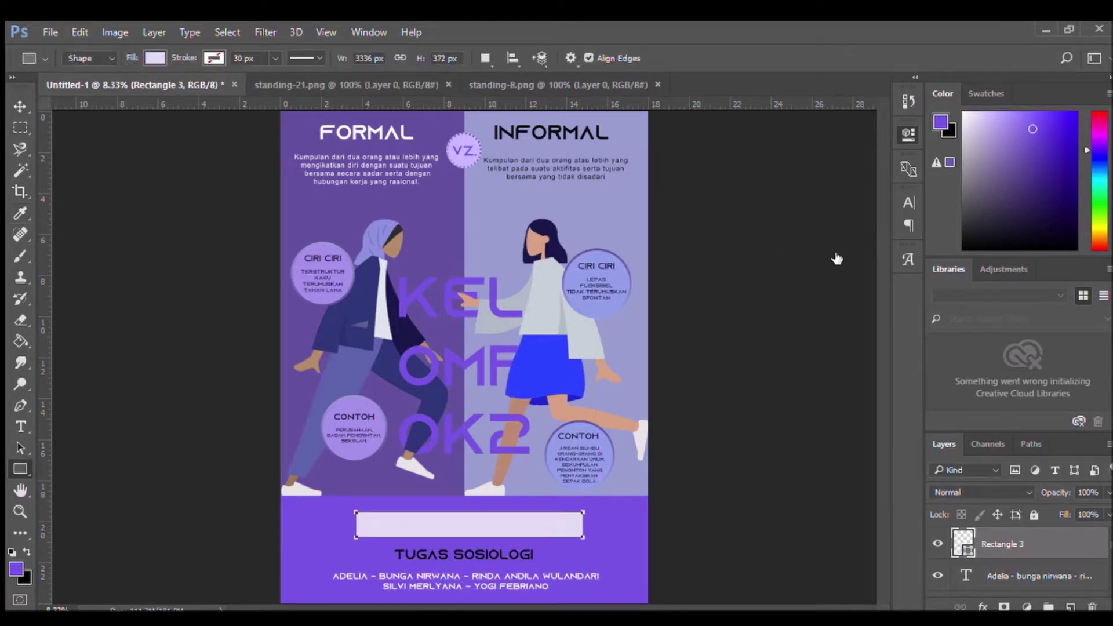
- Add HIDDEN GREAT GIFT text at 72 pt centred on the lavender bar
left_click(19, 103)
key("t")
left_click(611, 534)
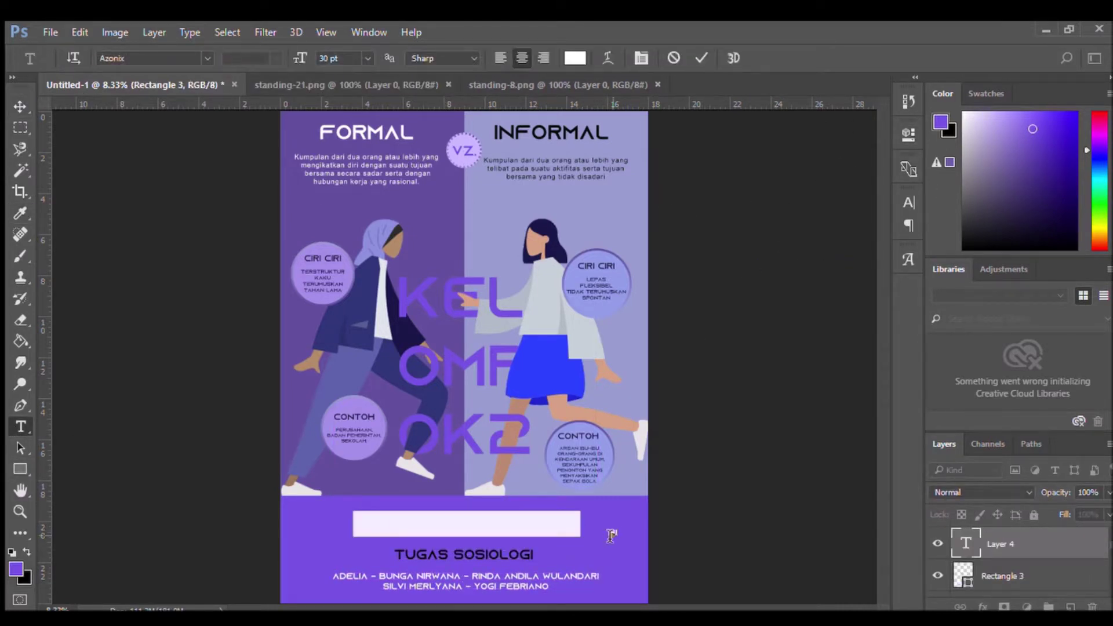
left_click(367, 58)
left_click_drag(615, 528, 466, 525)
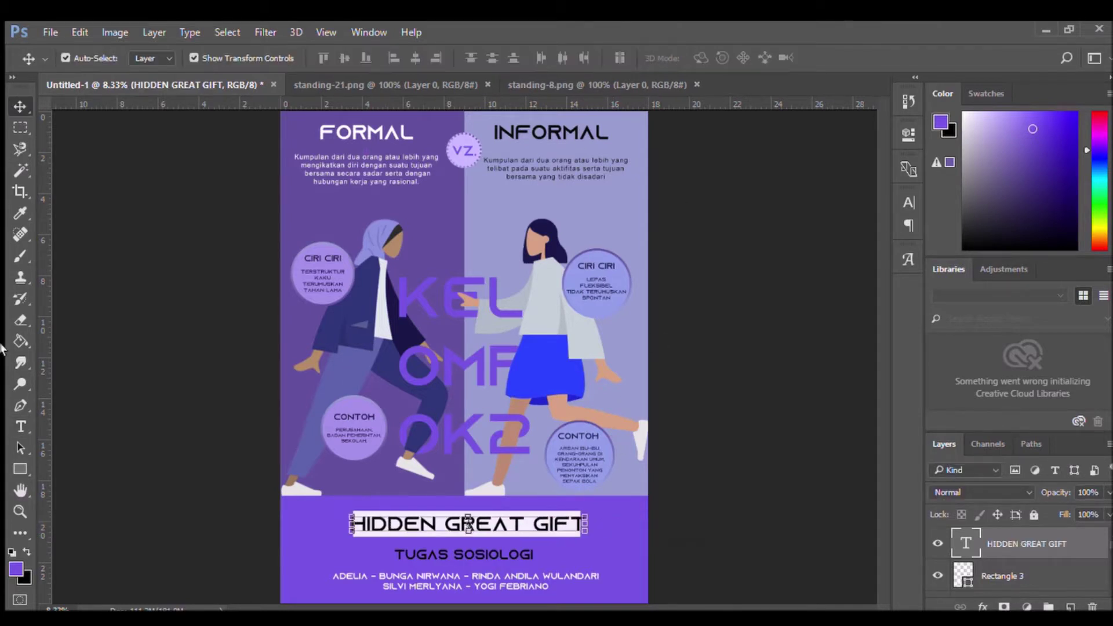
- Set the title and names credits in Century Gothic Bold, all caps
left_click(20, 127)
left_click(19, 424)
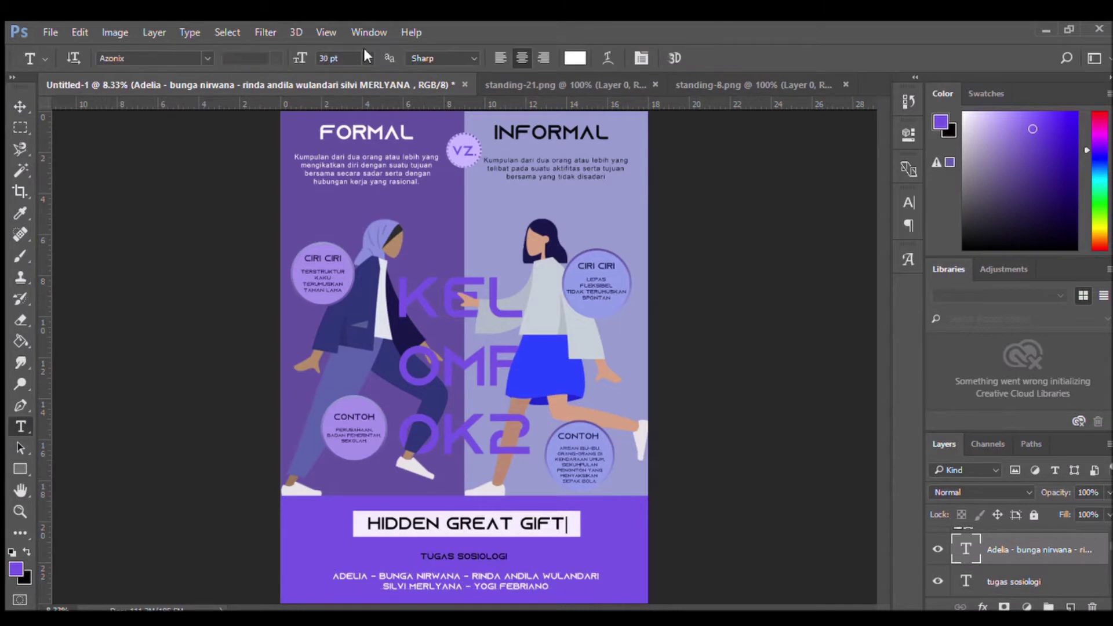
left_click(1014, 581, "shift")
left_click(147, 58)
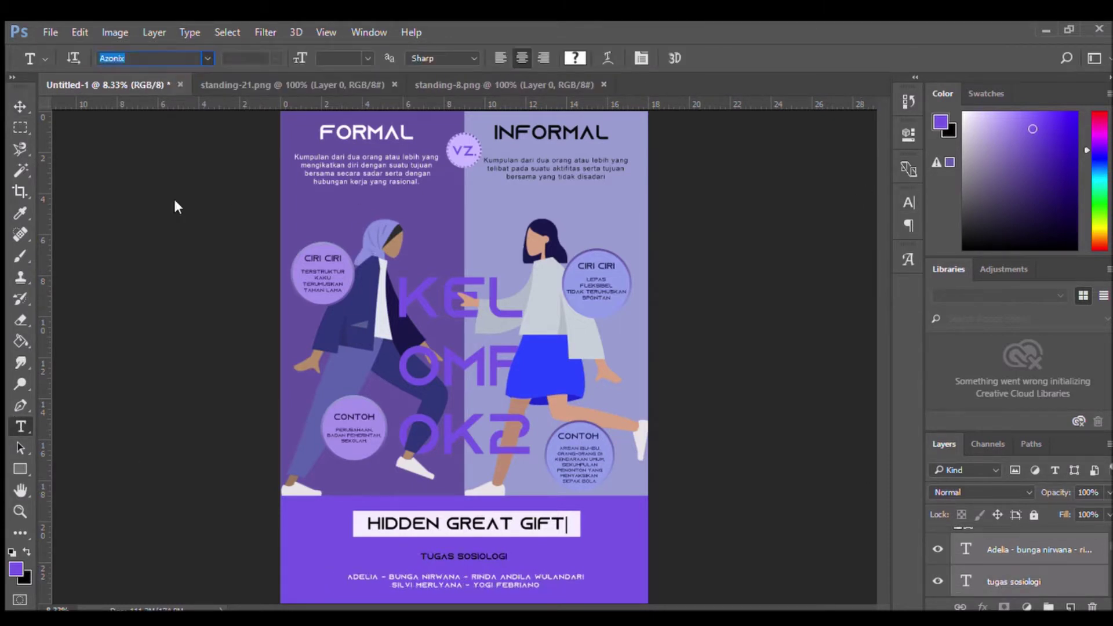
key("Down")
key("Down")
key("Down")
key("Down")
key("Down")
key("Down")
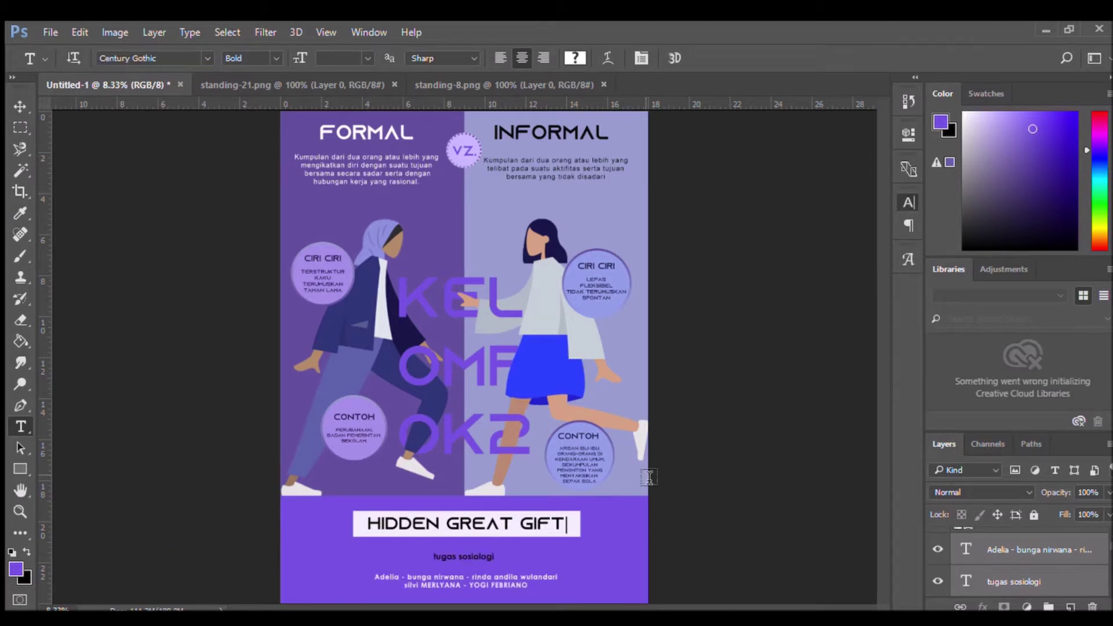
key("ctrl+shift+k")
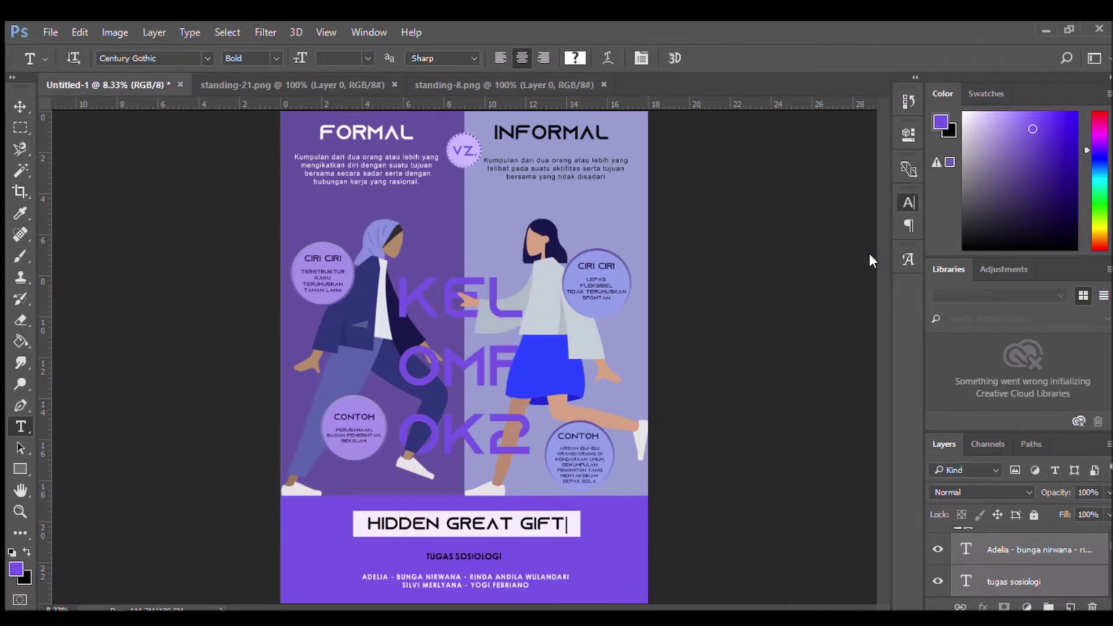
left_click(21, 106)
- Duplicate the lavender title box with Ctrl+J, keeping it in its original position
left_click(483, 554)
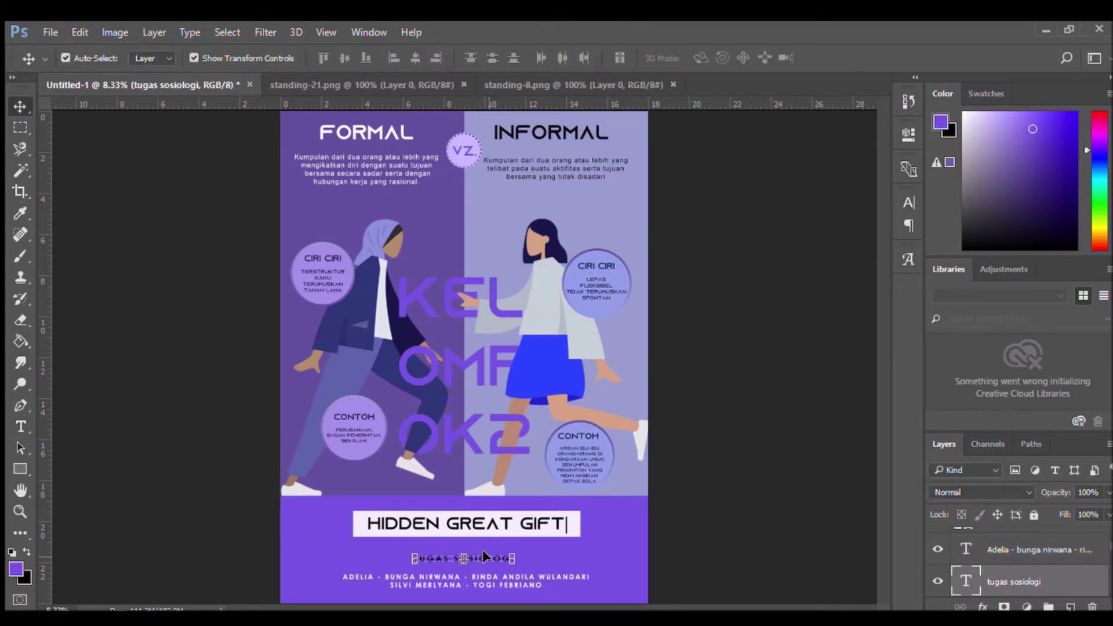
left_click(482, 525)
left_click_drag(493, 525, 493, 514)
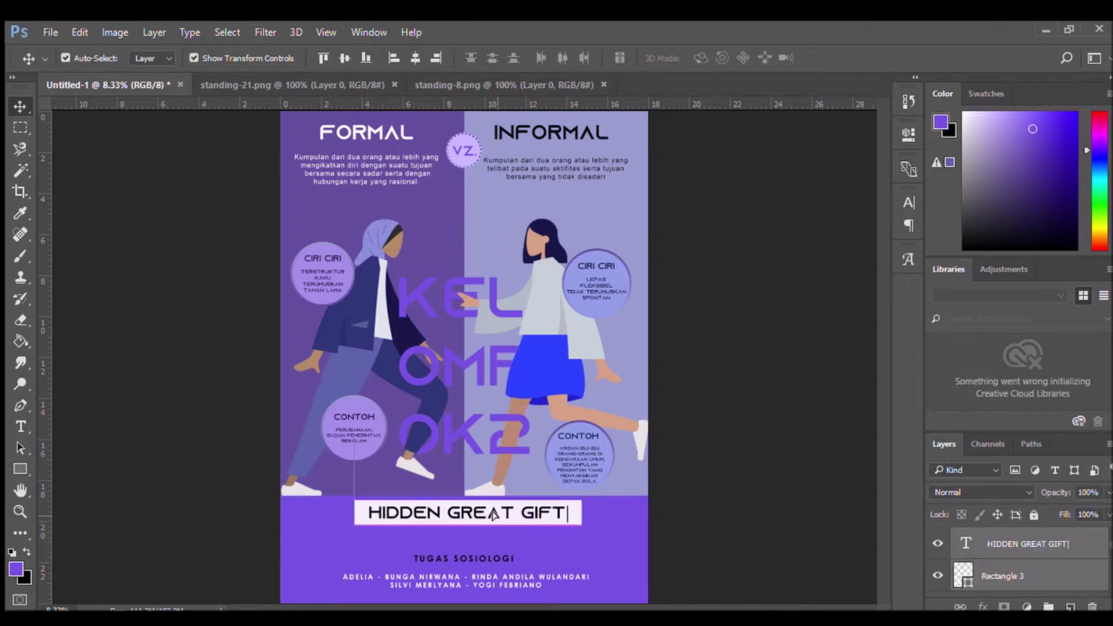
key("ctrl+z")
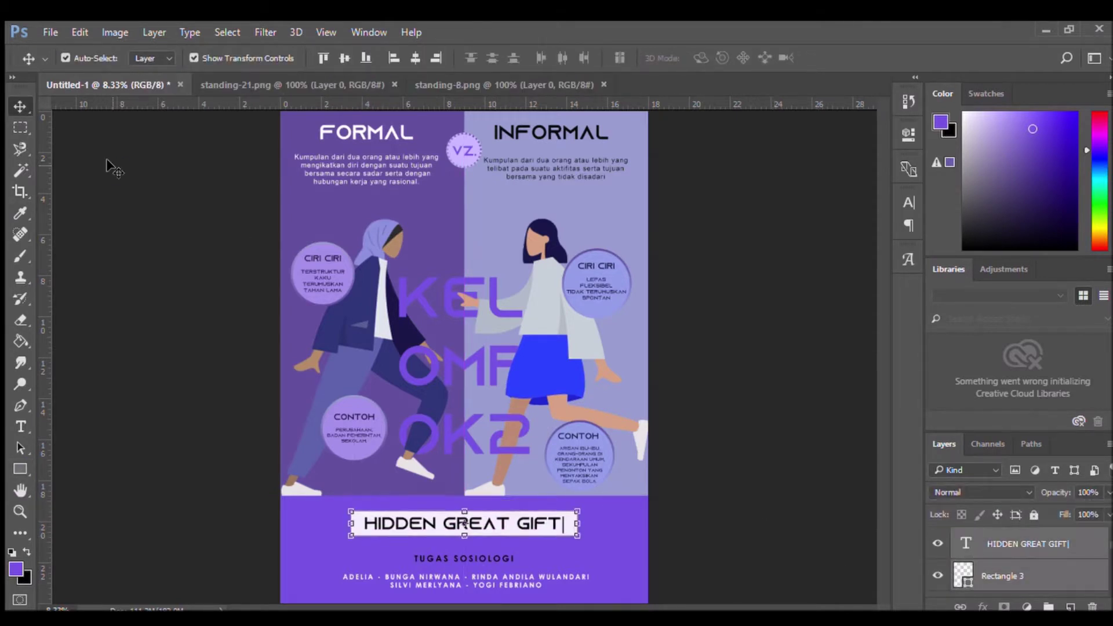
key("ctrl+j")
key("ctrl+t")
key("Return")
- Start a Prize text line beside the title box set in the Angelica font
left_click(20, 128)
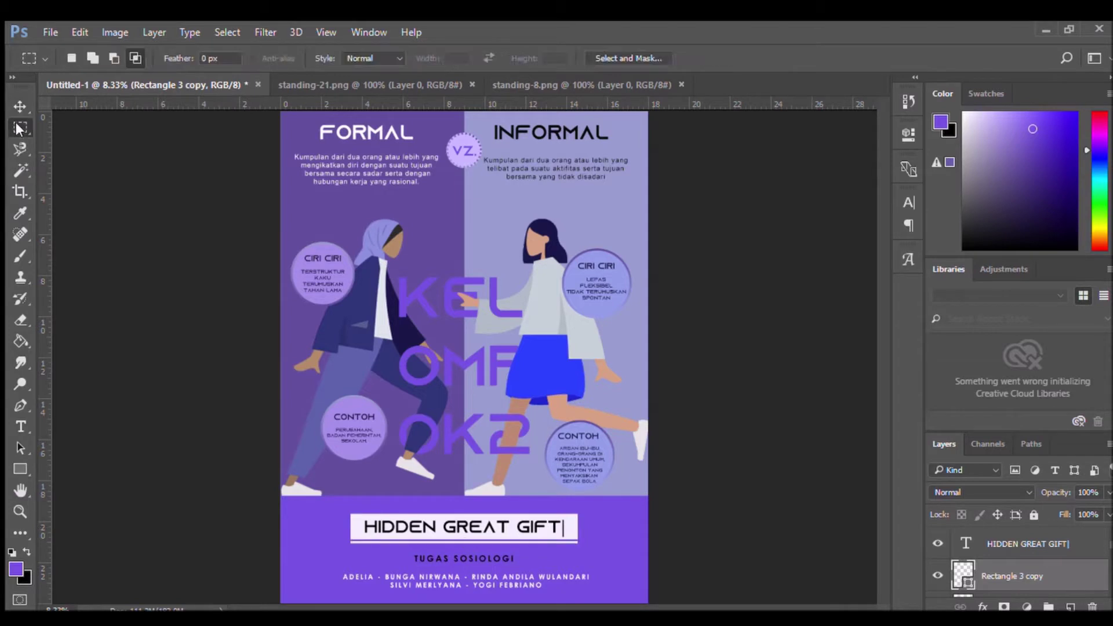
left_click(21, 427)
left_click(284, 524)
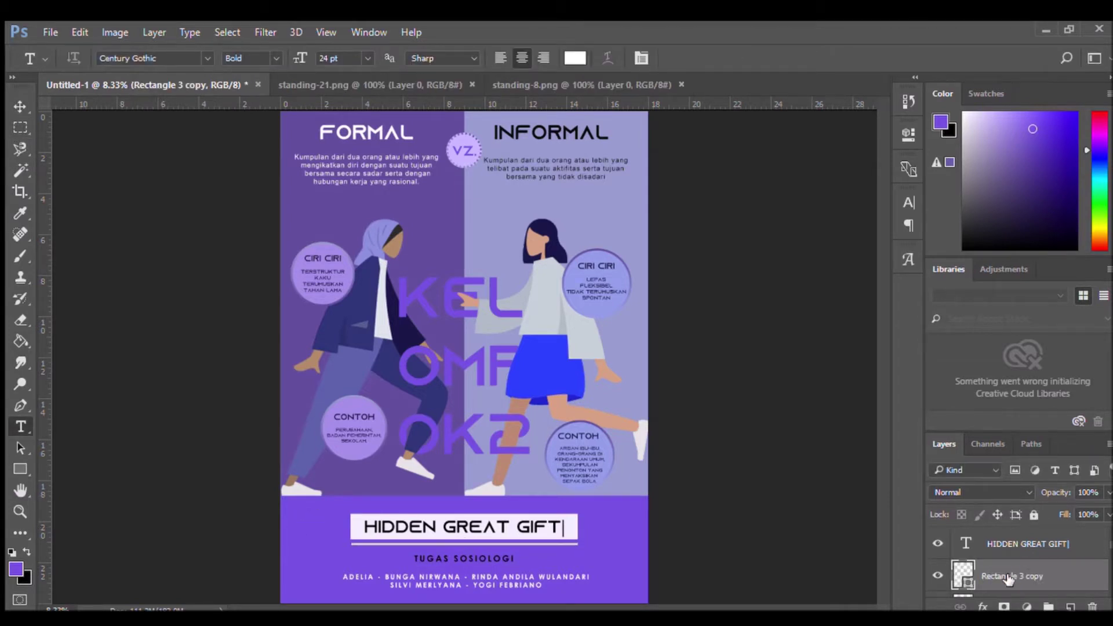
type("PrAngelica")
key("Return")
- Commit the Prize text and browse the font list for a script face
mouse_move(300, 525)
left_mouse_down()
mouse_move(354, 518)
mouse_move(506, 197)
left_mouse_up()
key("ctrl+Return")
scroll(125, 58, "down", 2)
scroll(125, 58, "down", 2)
scroll(125, 58, "down", 1)
scroll(125, 58, "down", 2)
scroll(124, 58, "up", 5)
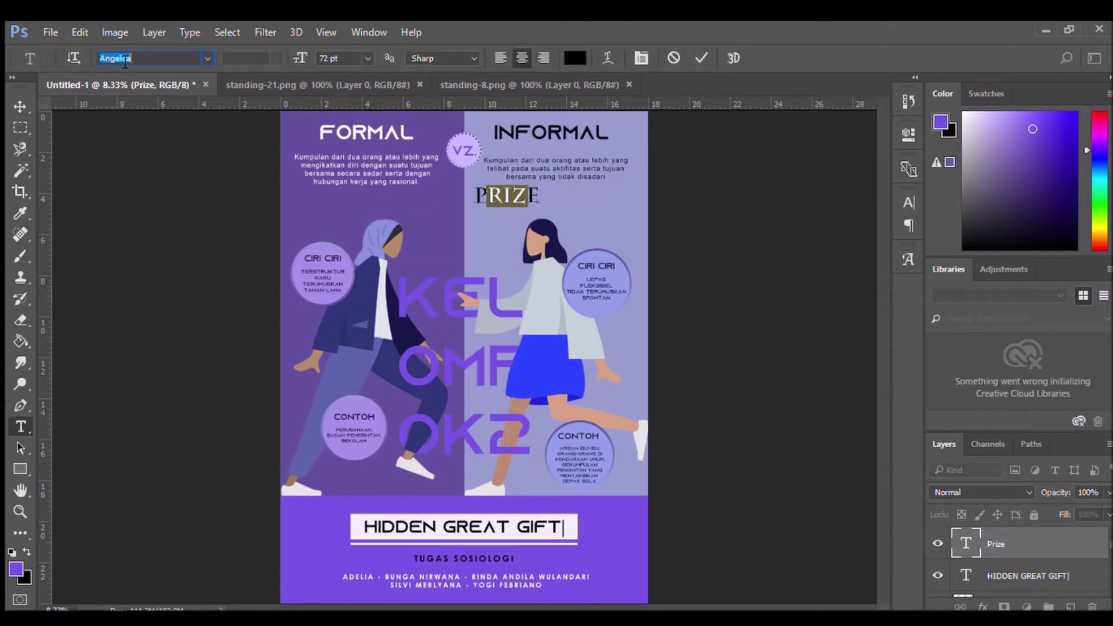
scroll(125, 60, "down", 2)
scroll(125, 60, "down", 3)
scroll(124, 60, "up", 5)
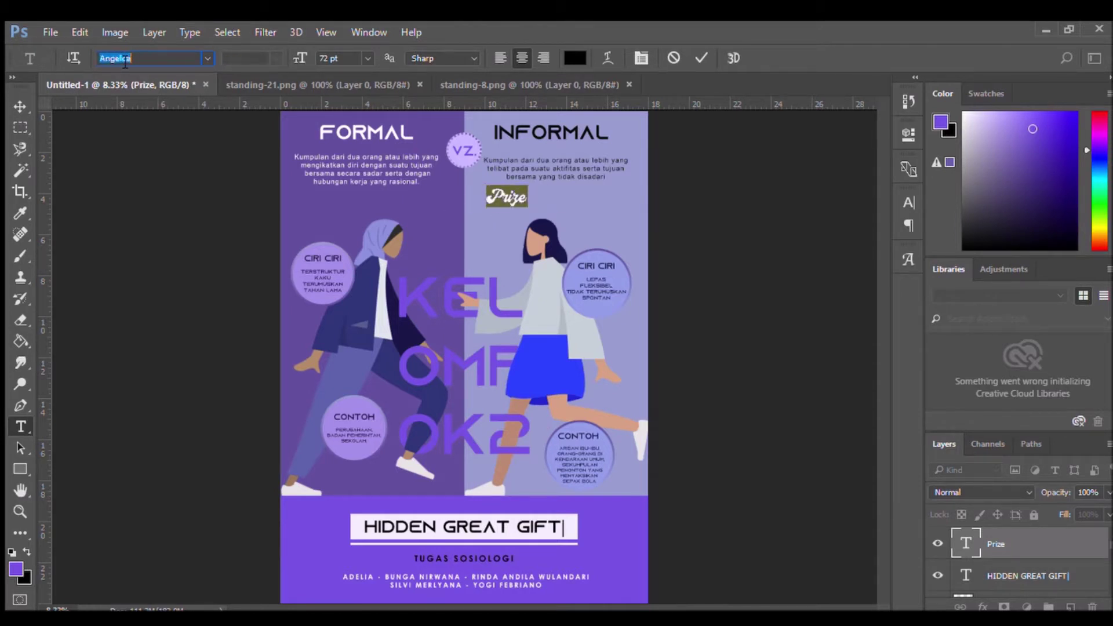
scroll(125, 59, "up", 3)
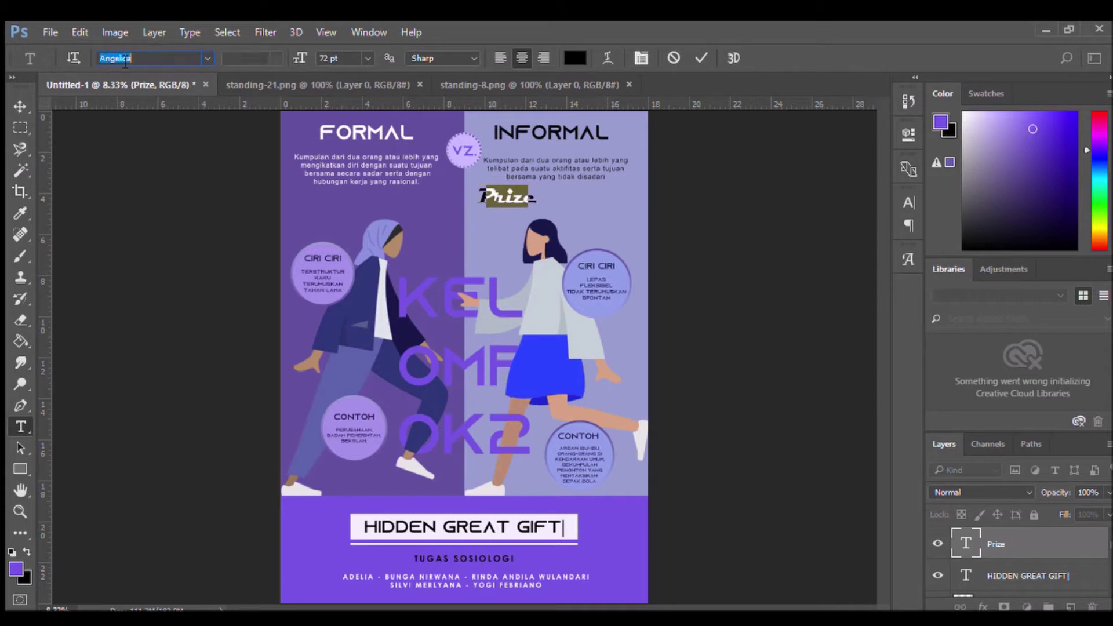
scroll(125, 60, "down", 2)
scroll(198, 54, "down", 3)
type("150")
- Move Prize beside HIDDEN GREAT GIFT and tilt it over the box's left end
key("Return")
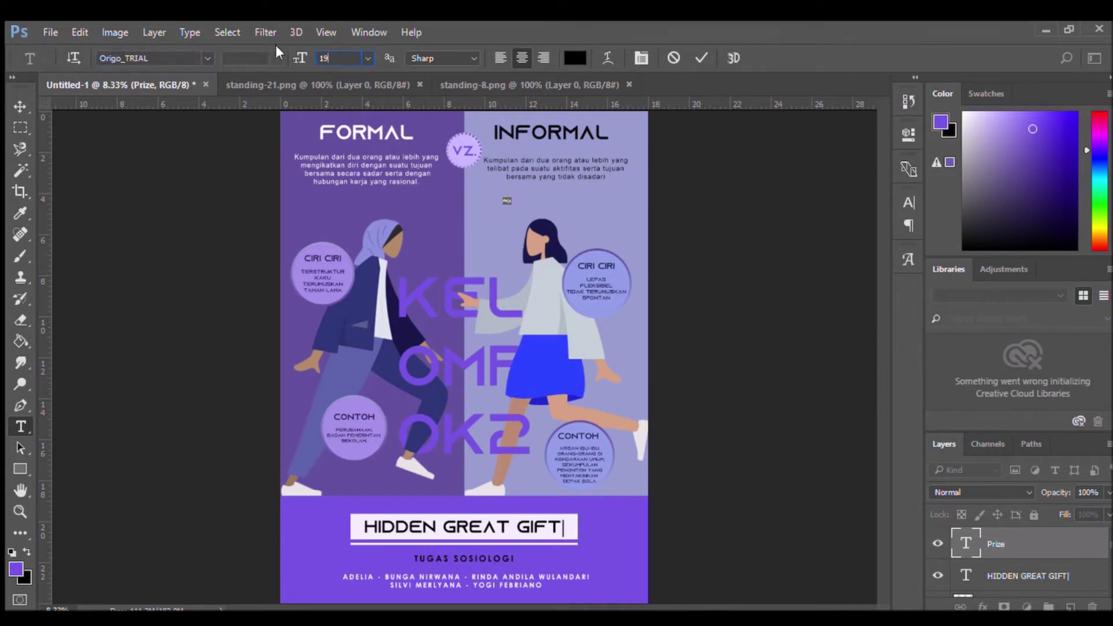
left_click(21, 106)
left_click_drag(507, 196, 365, 517)
key("t")
key("Down")
key("Up")
key("ctrl+t")
left_click_drag(342, 518, 301, 518)
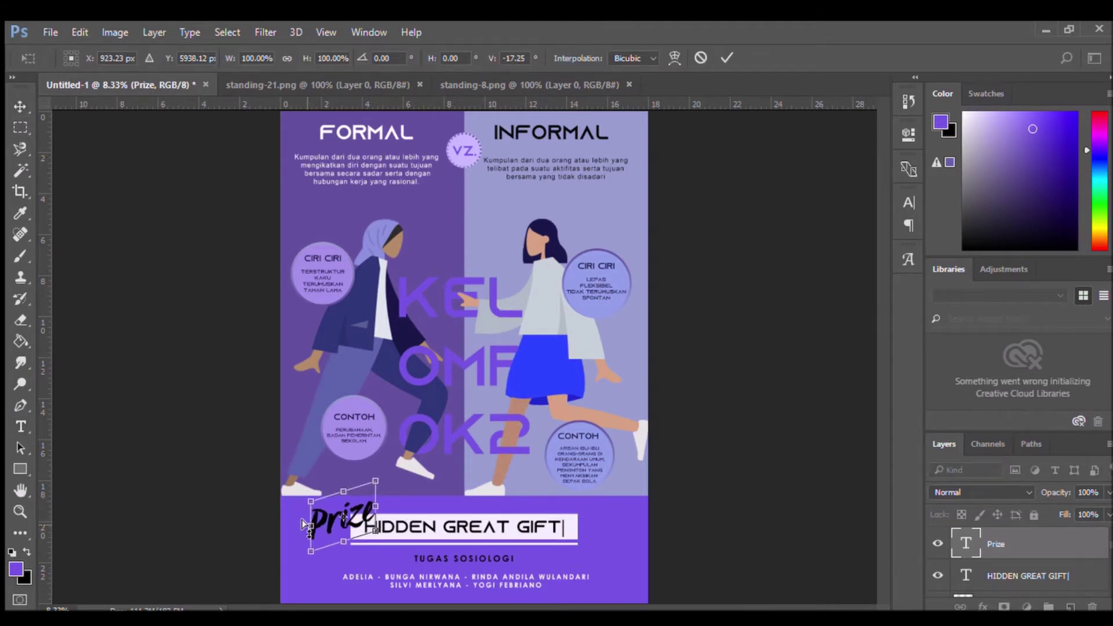
key("Return")
- Try other fonts for Prize and settle on a script font
key("t")
left_click(130, 58)
key("Down")
key("Down")
key("Down")
key("Down")
key("Down")
key("Down")
key("Down")
key("Down")
key("Down")
key("Down")
key("Down")
key("Down")
left_click(14, 438)
- Add a new empty layer above the Prize text
key("v")
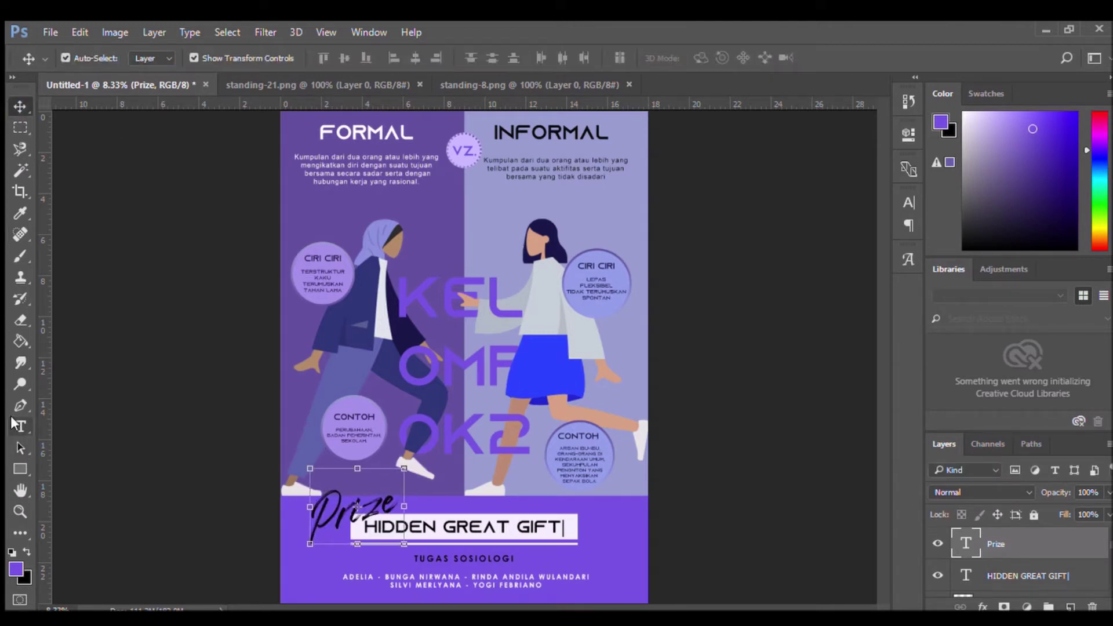
left_click(20, 427)
left_click(20, 448)
left_click(20, 469)
key("ctrl+shift+alt+n")
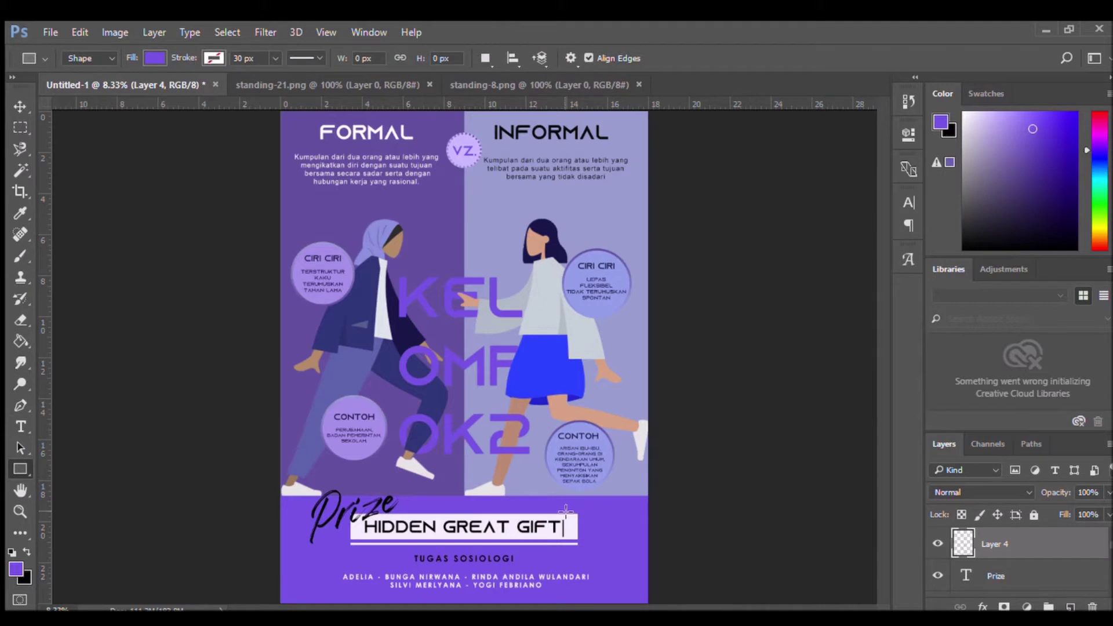
- Draw a short dash beside the title box and make two tilted copies
left_click_drag(611, 526, 590, 521)
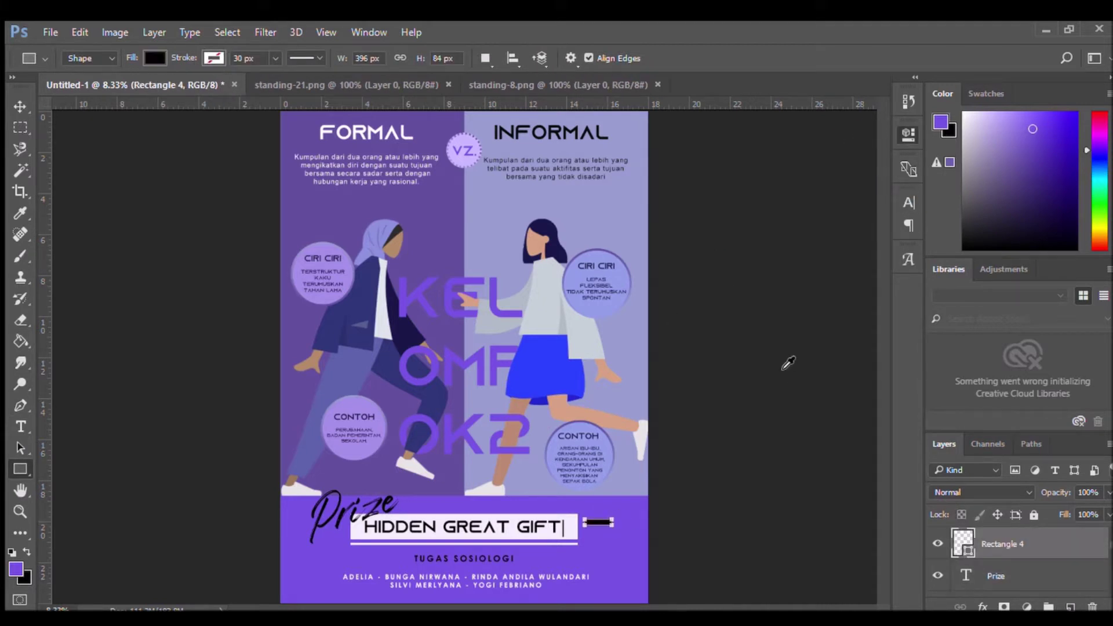
key("ctrl+t")
key("ctrl+j")
key("ctrl+t")
key("Return")
key("ctrl+j")
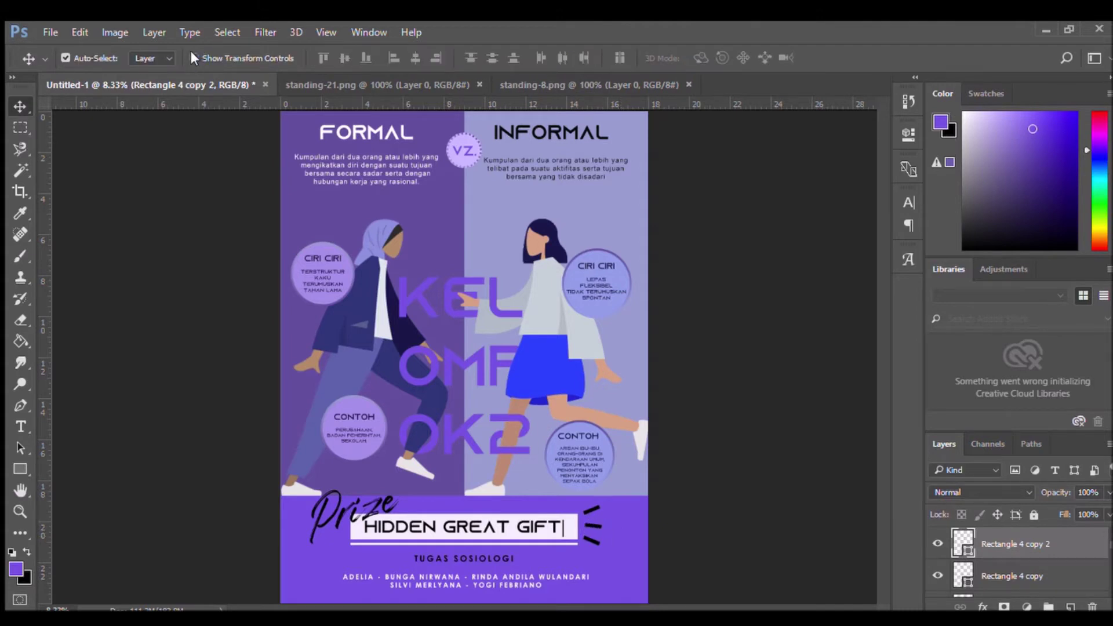
- Group the three dashes, scale them down, then ungroup them
left_click(194, 58)
key("ctrl+g")
key("ctrl+t")
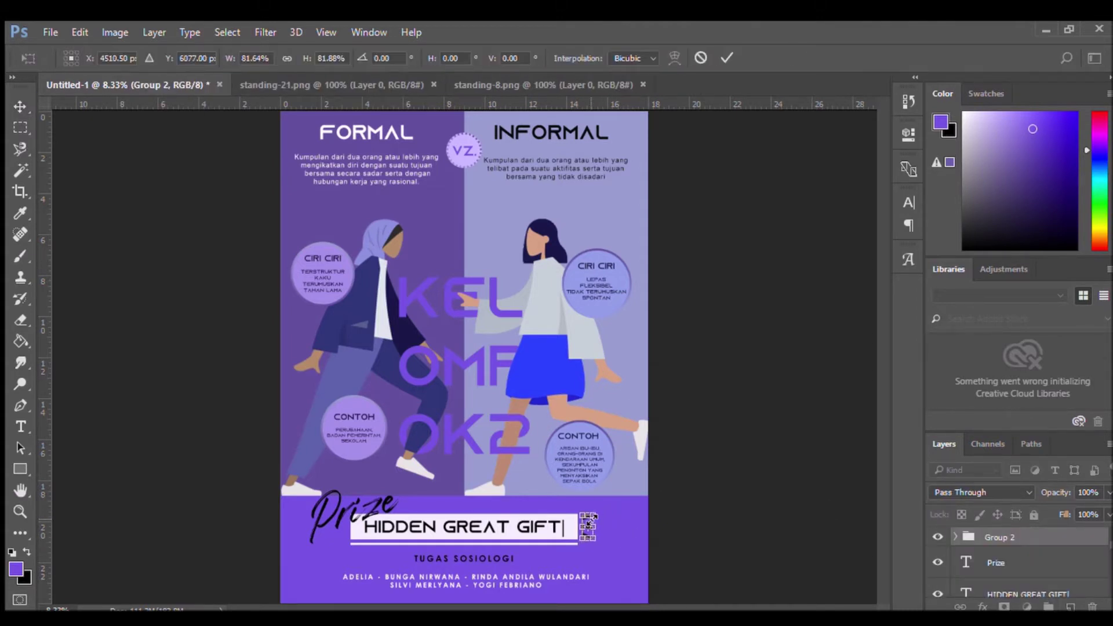
key("Return")
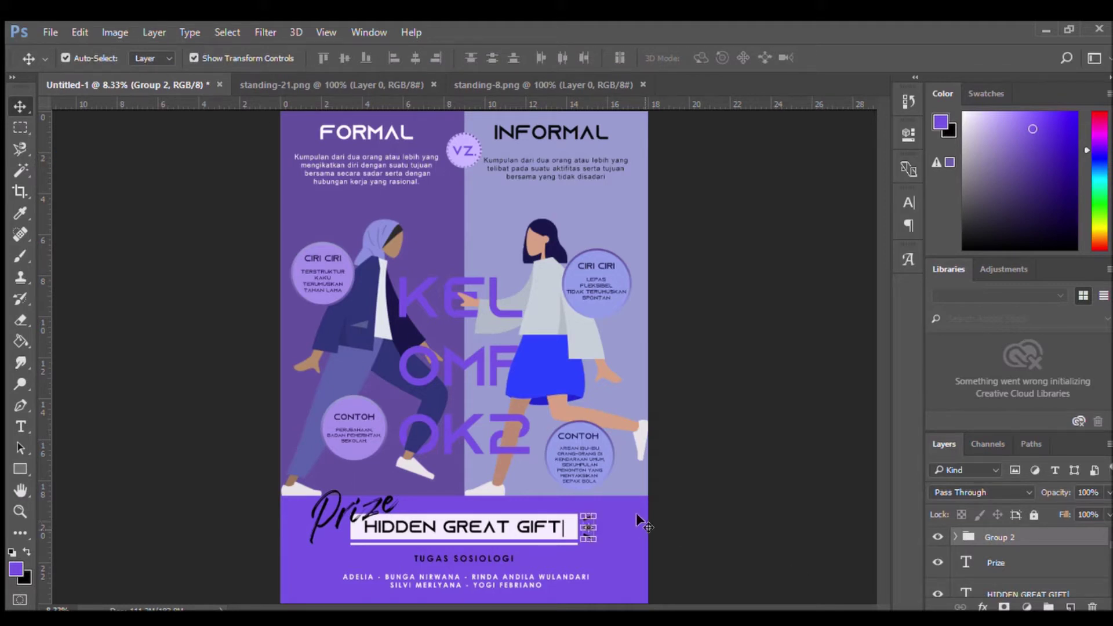
key("ctrl+shift+g")
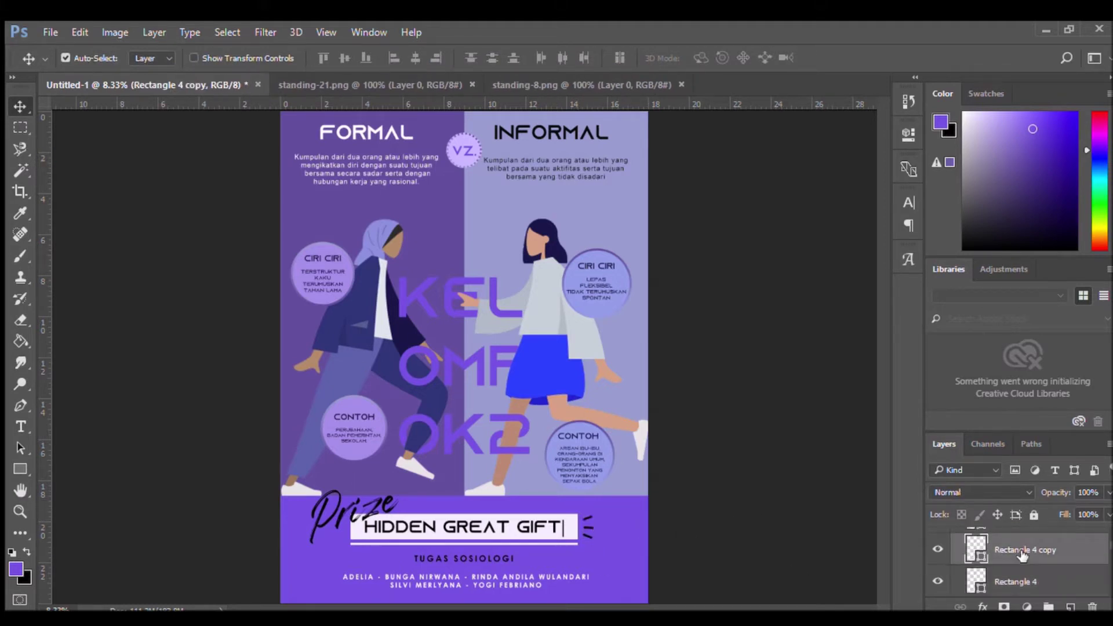
left_click(193, 58)
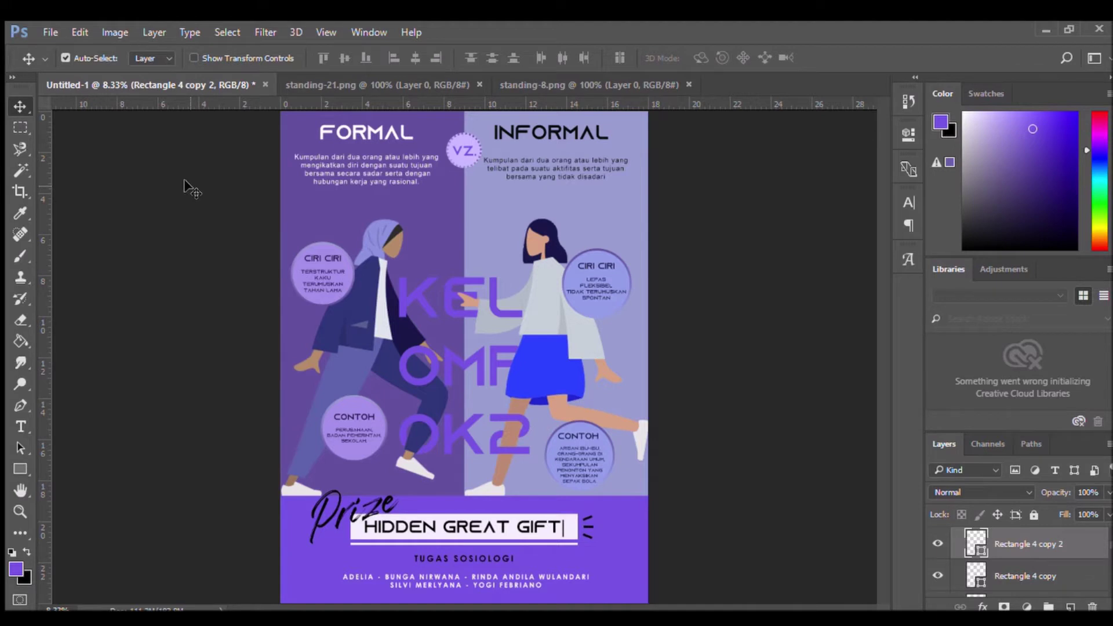
key("ctrl+alt+z")
key("ctrl+alt+z")
- Open a layer effect on the white title box, then cancel it
key("h")
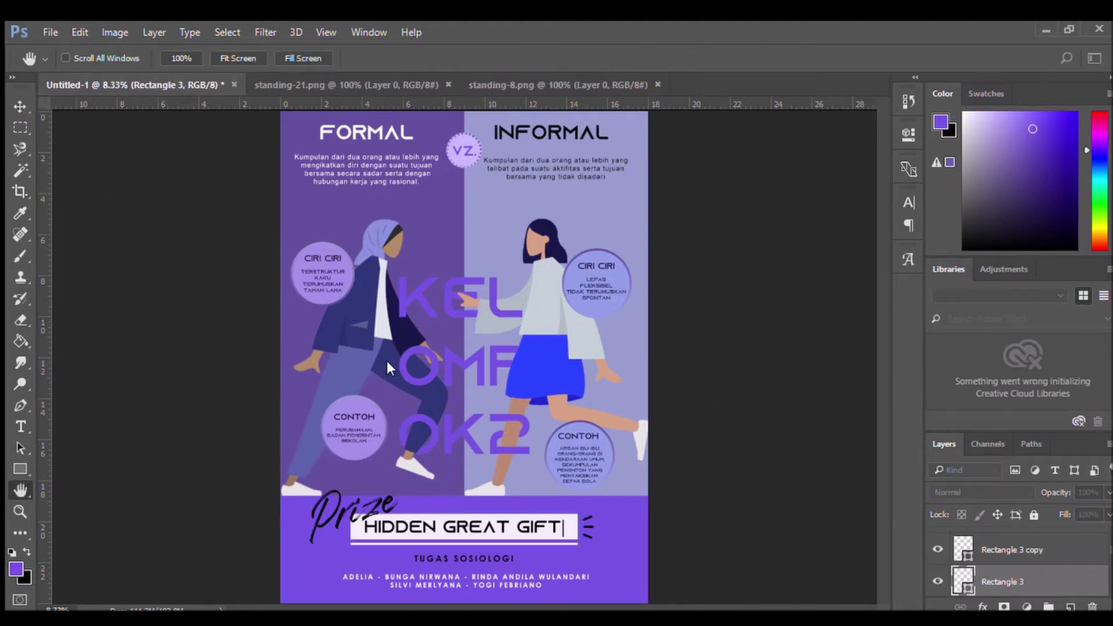
key("v")
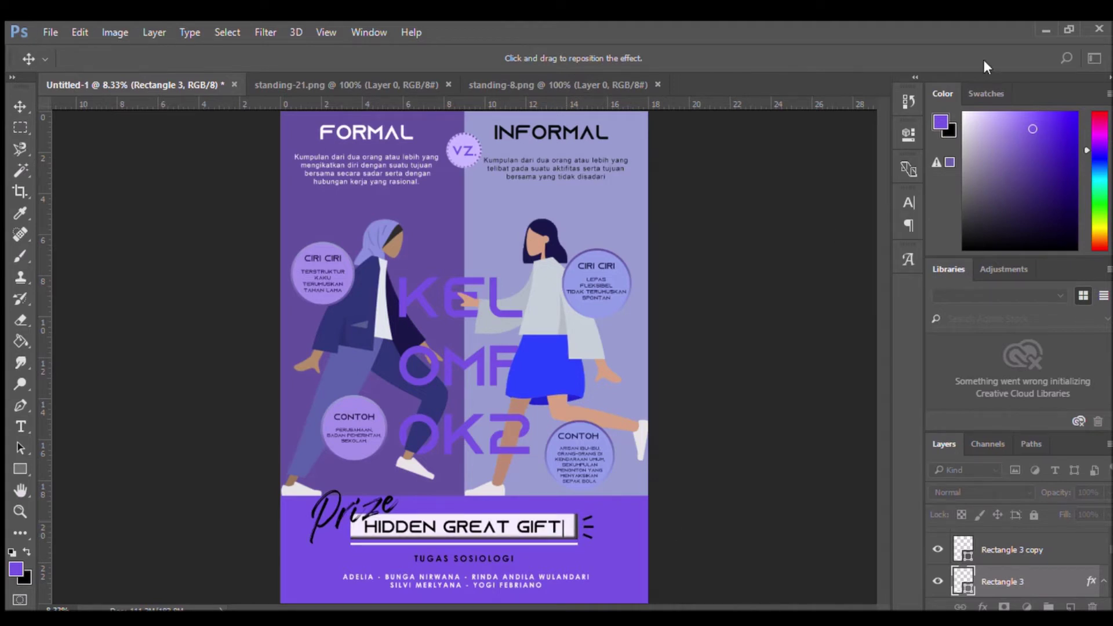
key("Escape")
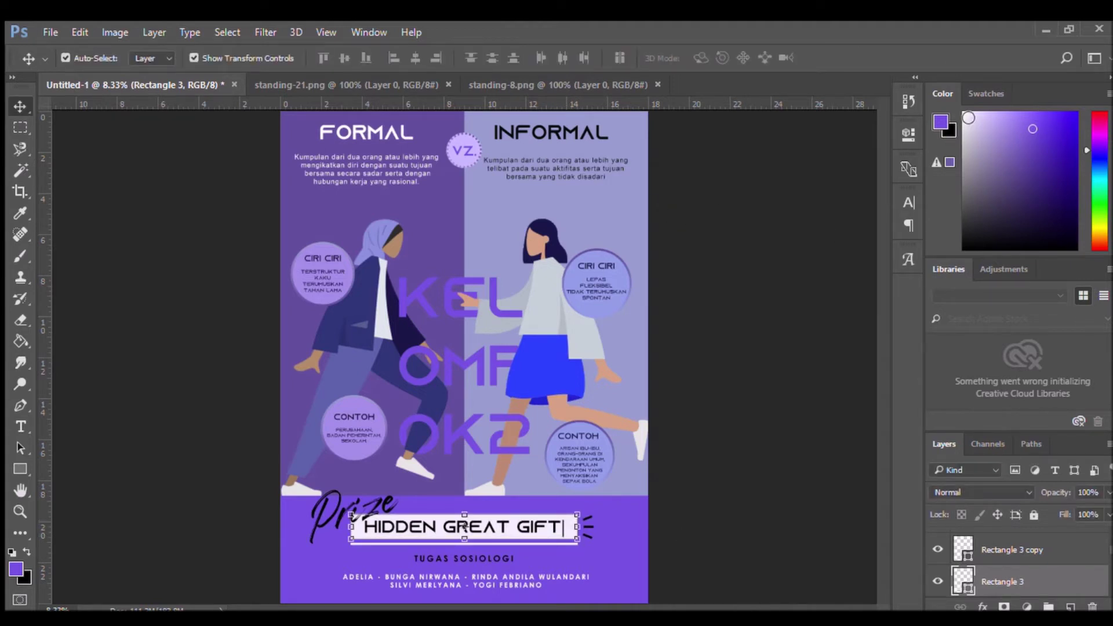
- Move the copied purple band over the poster top, then delete it
left_click(13, 427)
key("shift+u")
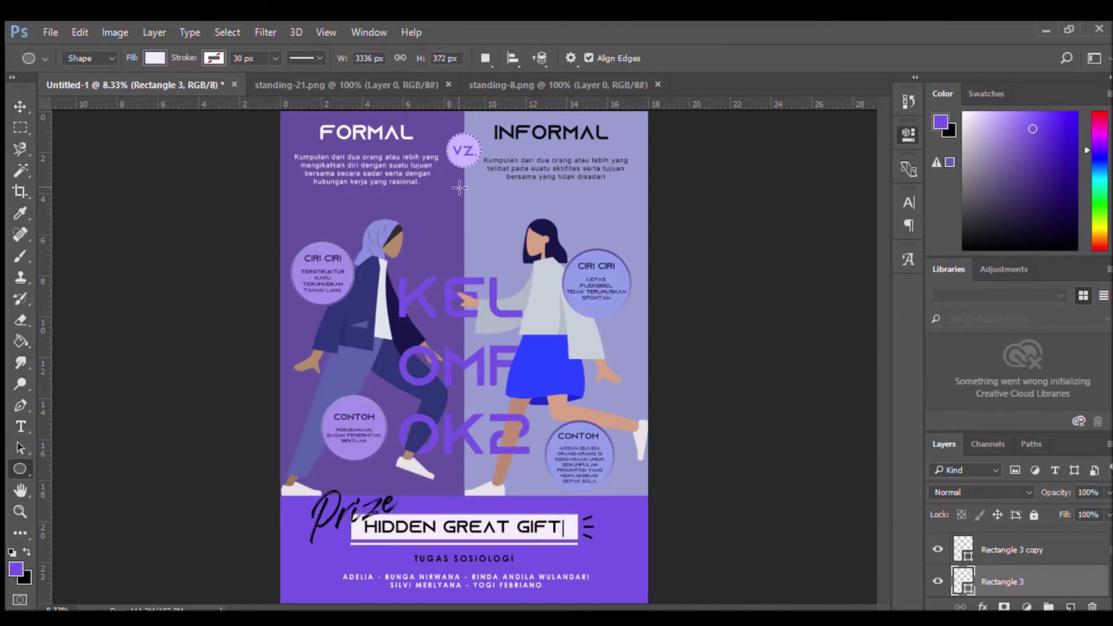
left_click(23, 104)
left_click(20, 128)
left_click(21, 106)
left_click_drag(298, 576, 290, 186)
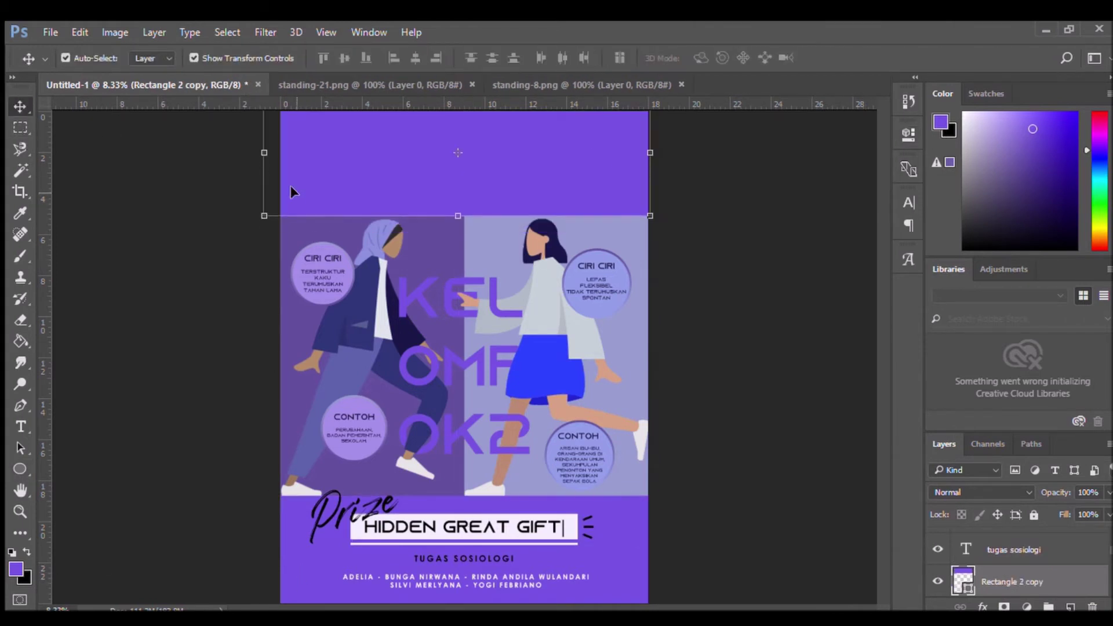
left_click_drag(963, 582, 963, 597)
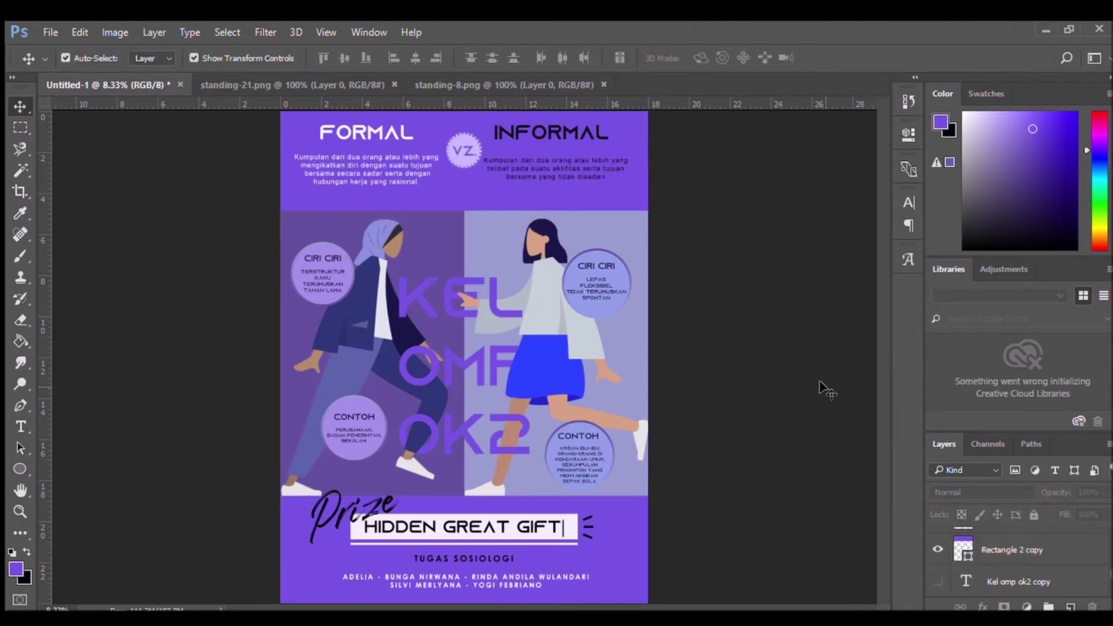
key("Delete")
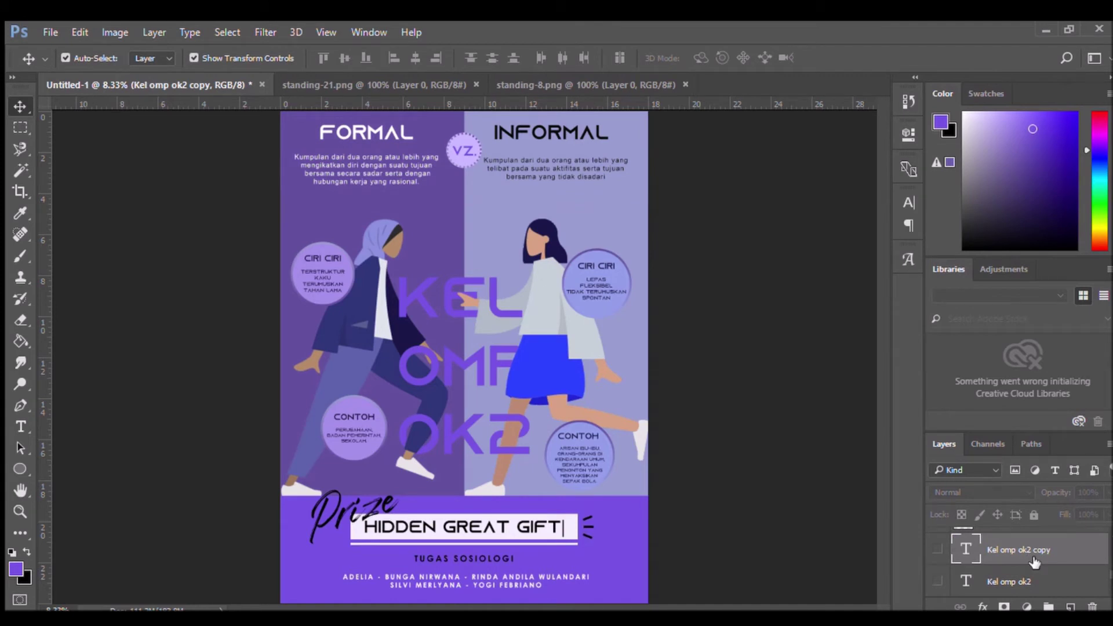
left_click(13, 470)
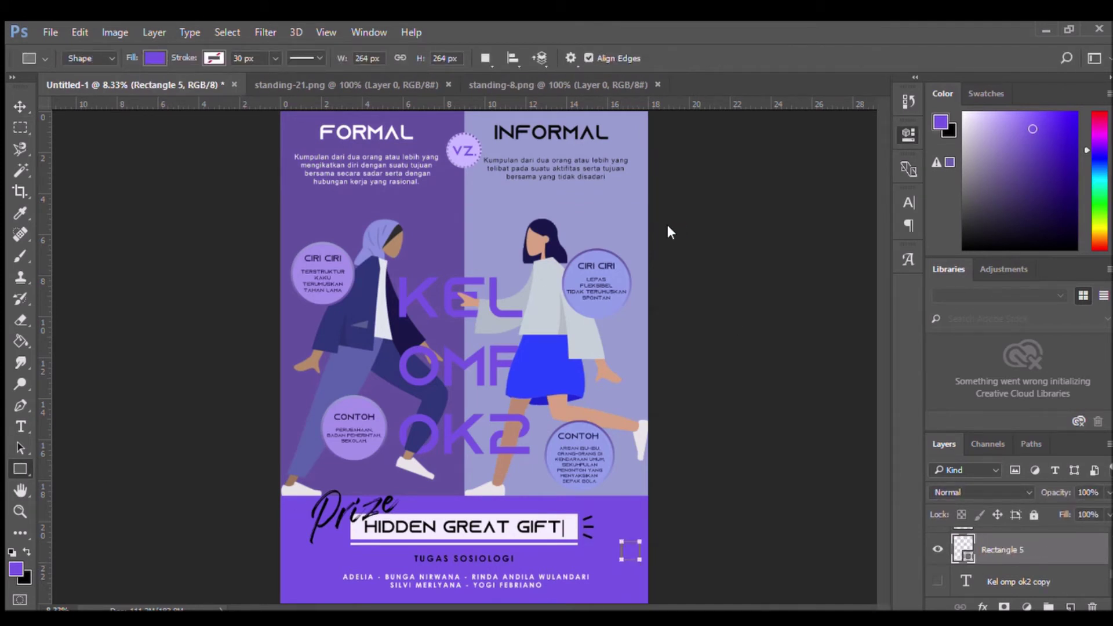
- Add a small square at the footer's bottom right and duplicate it below
left_click(23, 106)
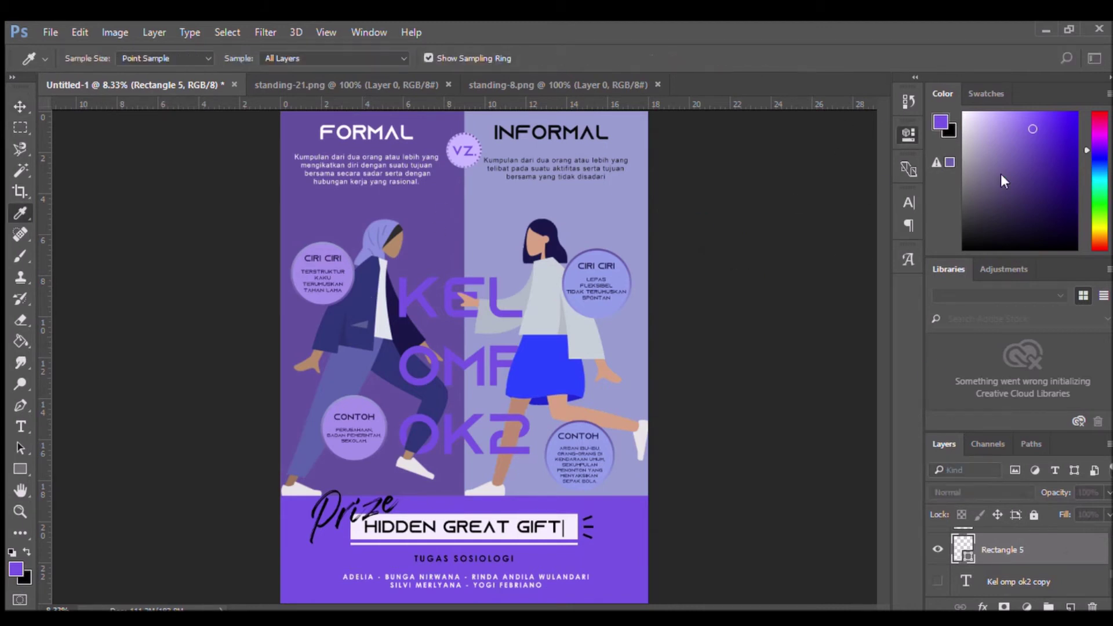
key("ctrl+j")
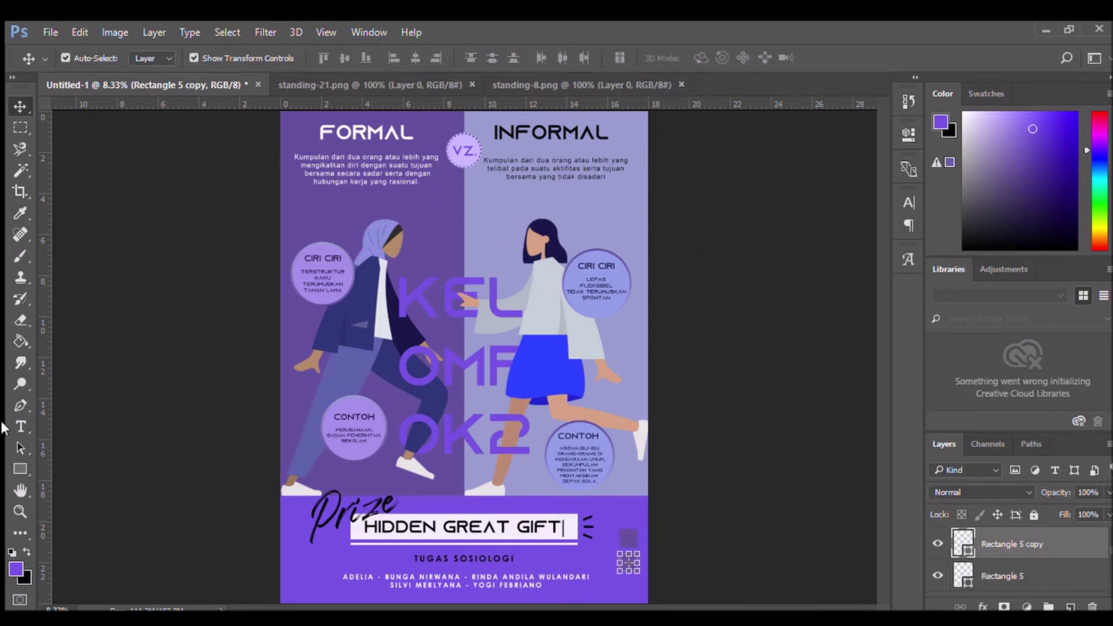
key("i")
key("ctrl+alt+t")
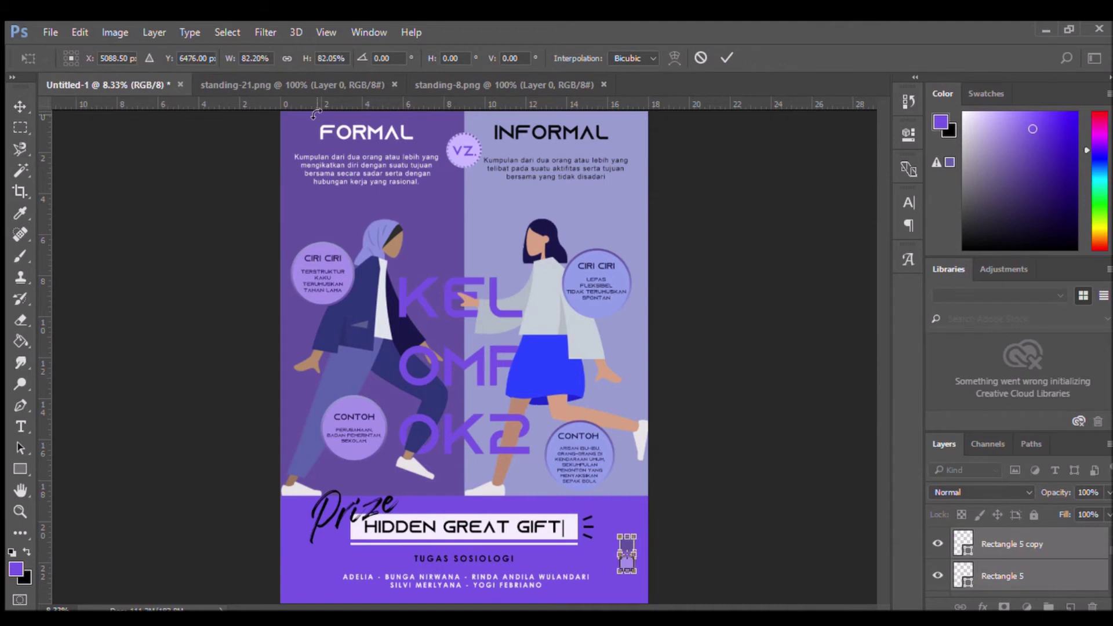
key("Return")
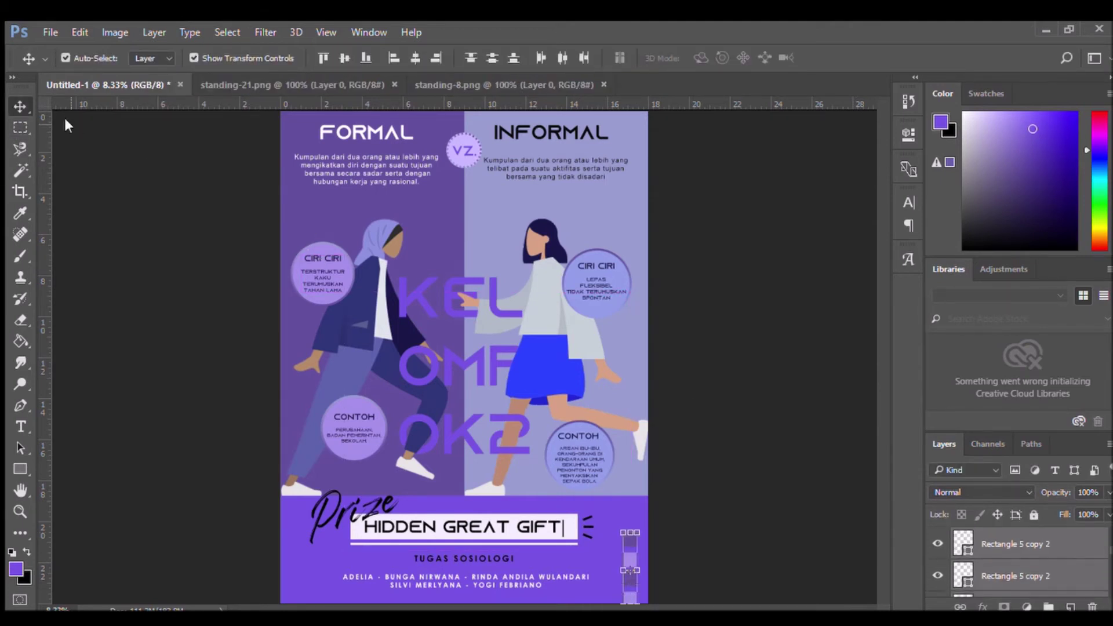
- Add two more squares lower down and recolour alternates with the circle's light purple
left_click(1029, 585)
key("ctrl+alt+t")
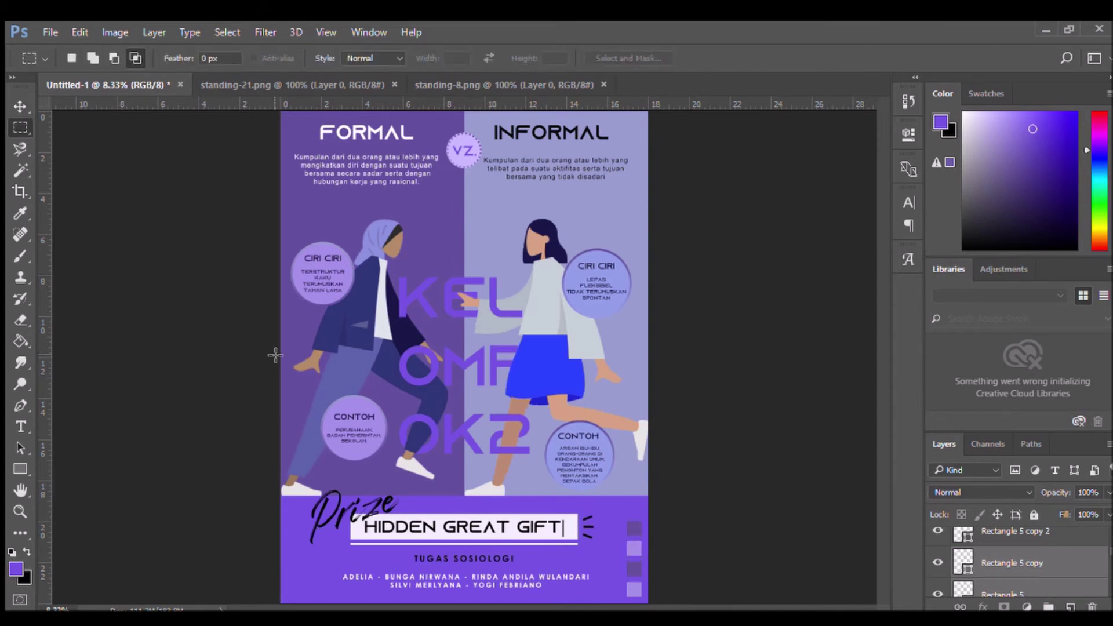
key("Return")
key("ctrl+alt+shift+t")
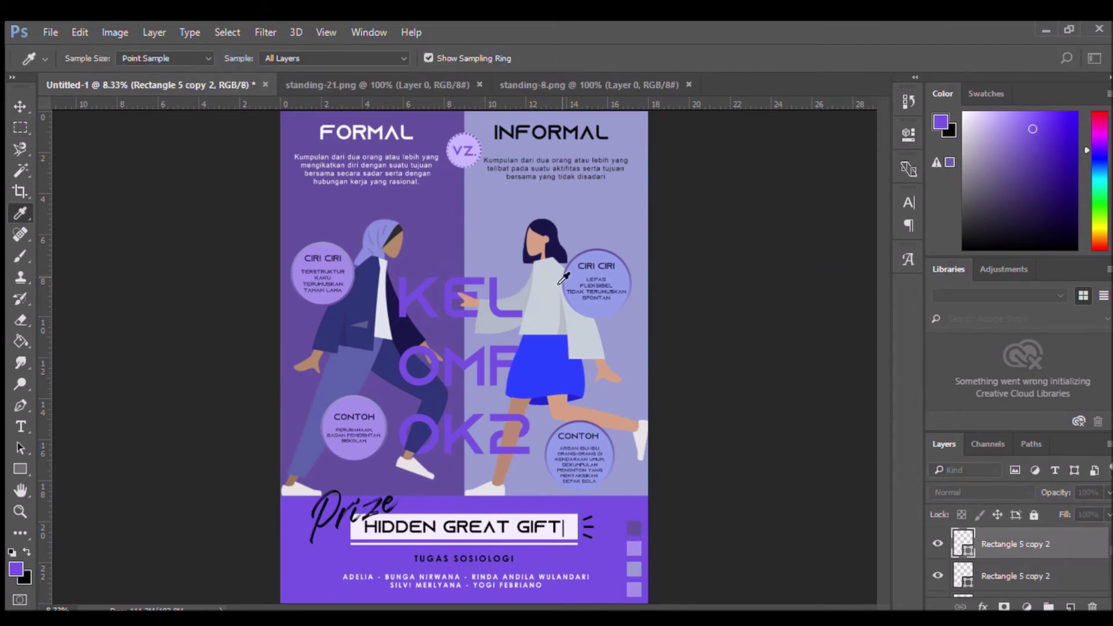
left_click(728, 552)
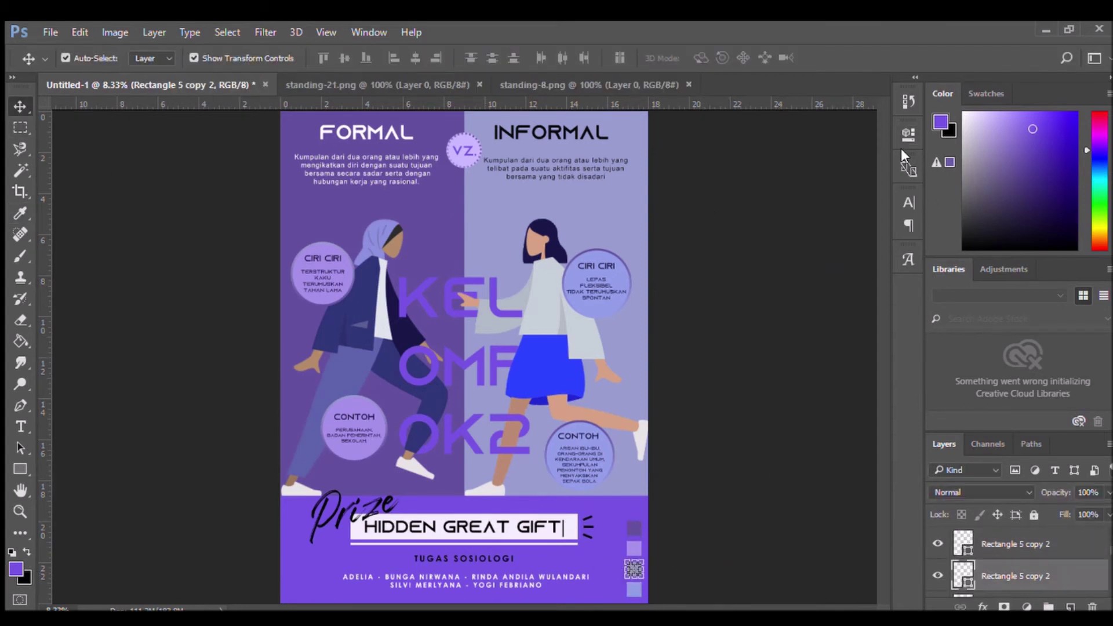
left_click(683, 232)
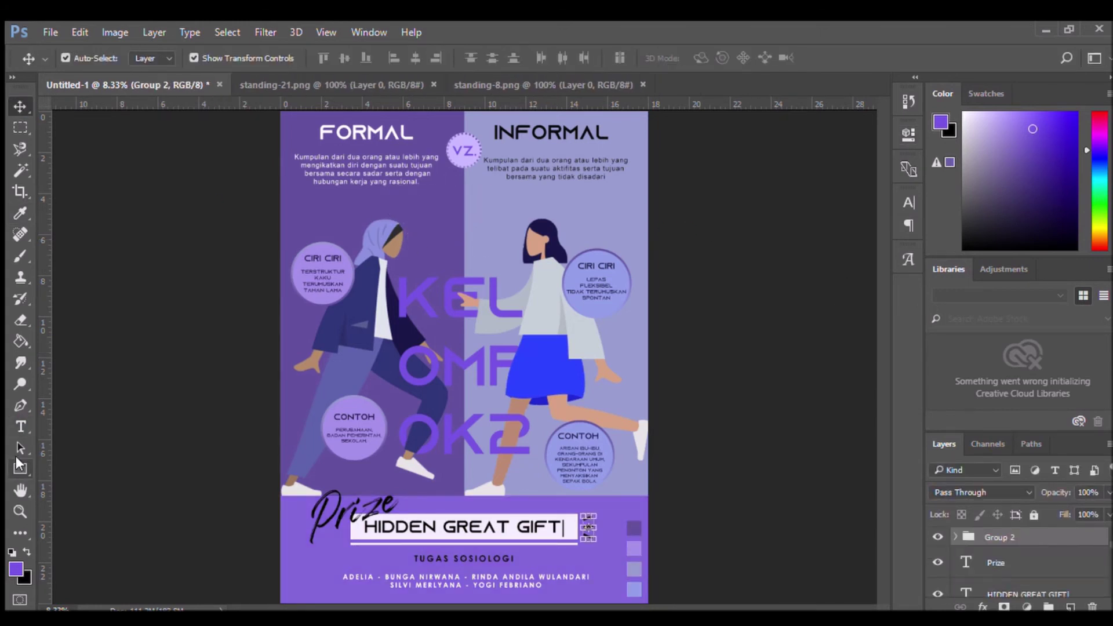
- Add a small 30 pt, widely tracked '2019' line below the descriptions, sampling colour from the poster
key("t")
left_click(186, 427)
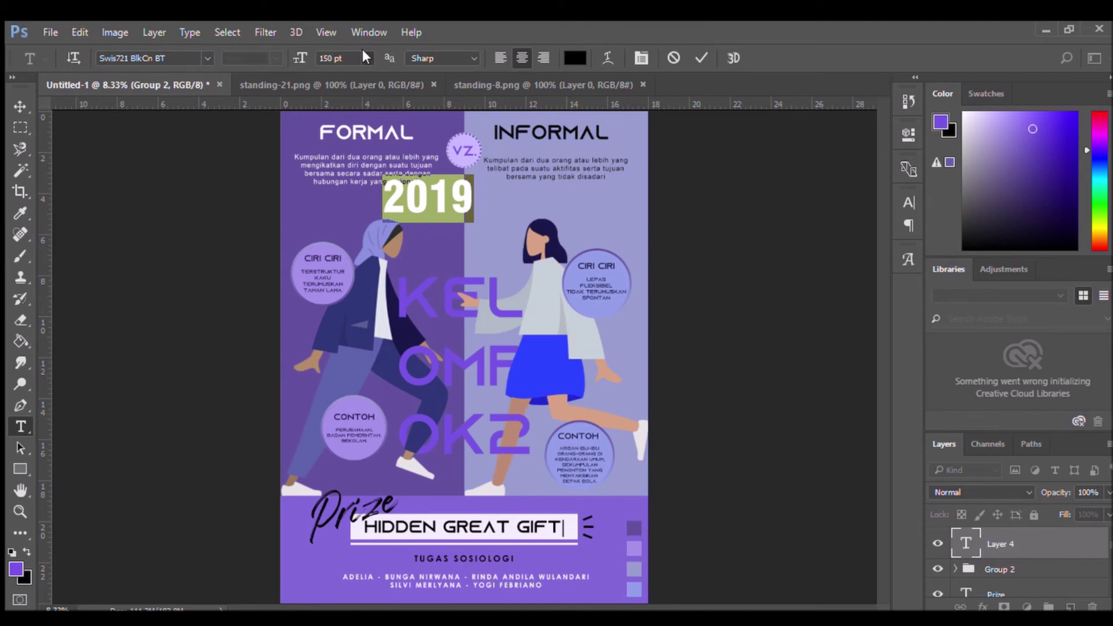
left_click_drag(365, 56, 356, 279)
left_click(17, 107)
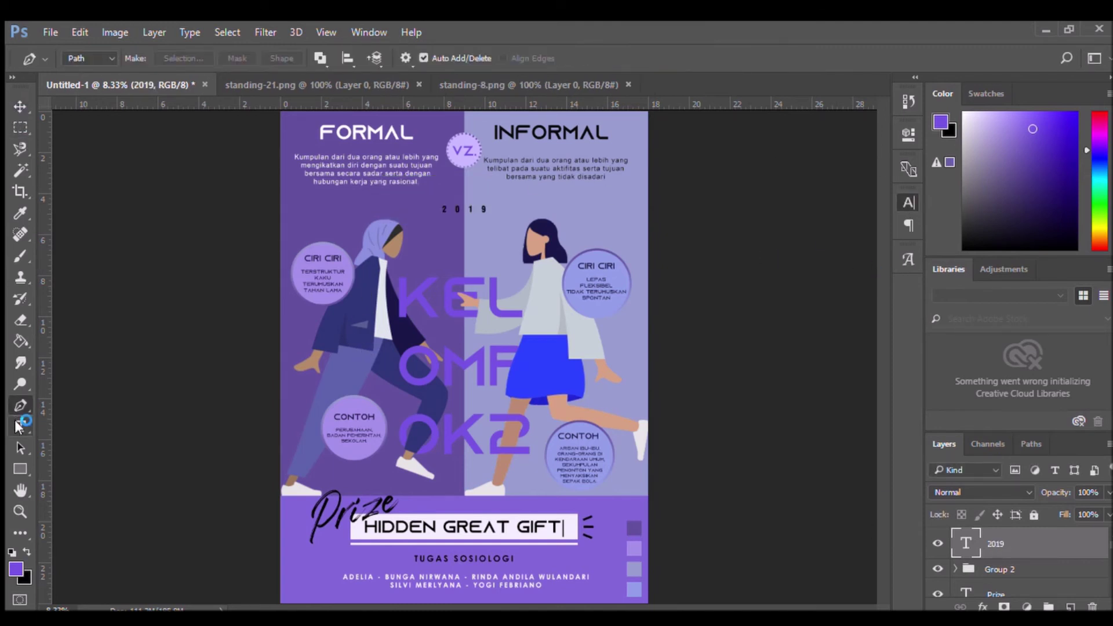
key("i")
key("t")
left_click_drag(493, 209, 419, 209)
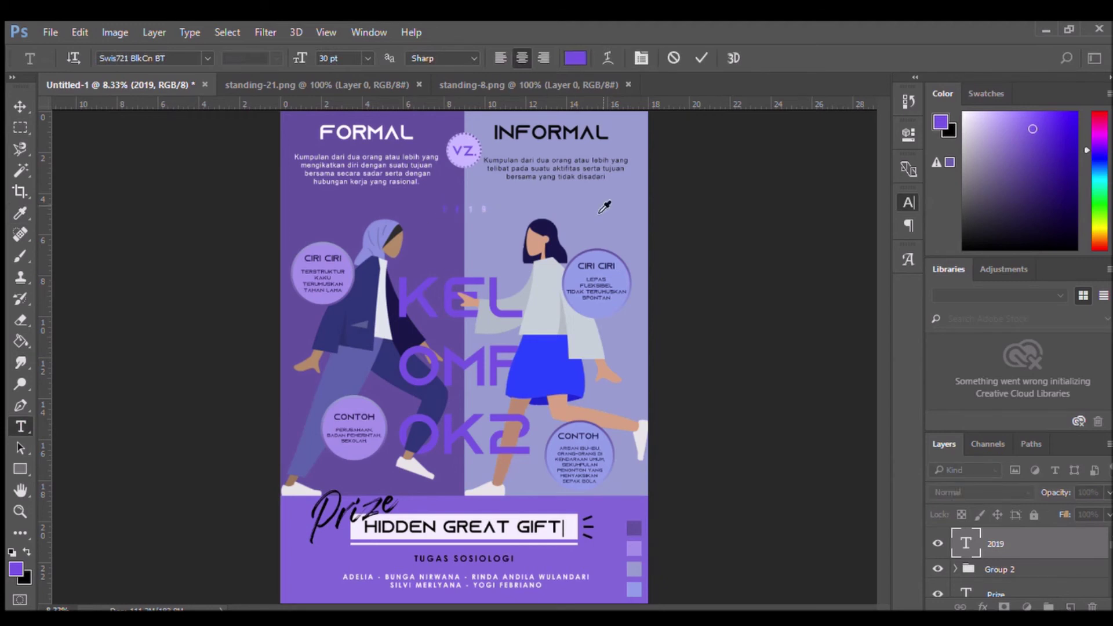
key("Escape")
key("v")
key("m")
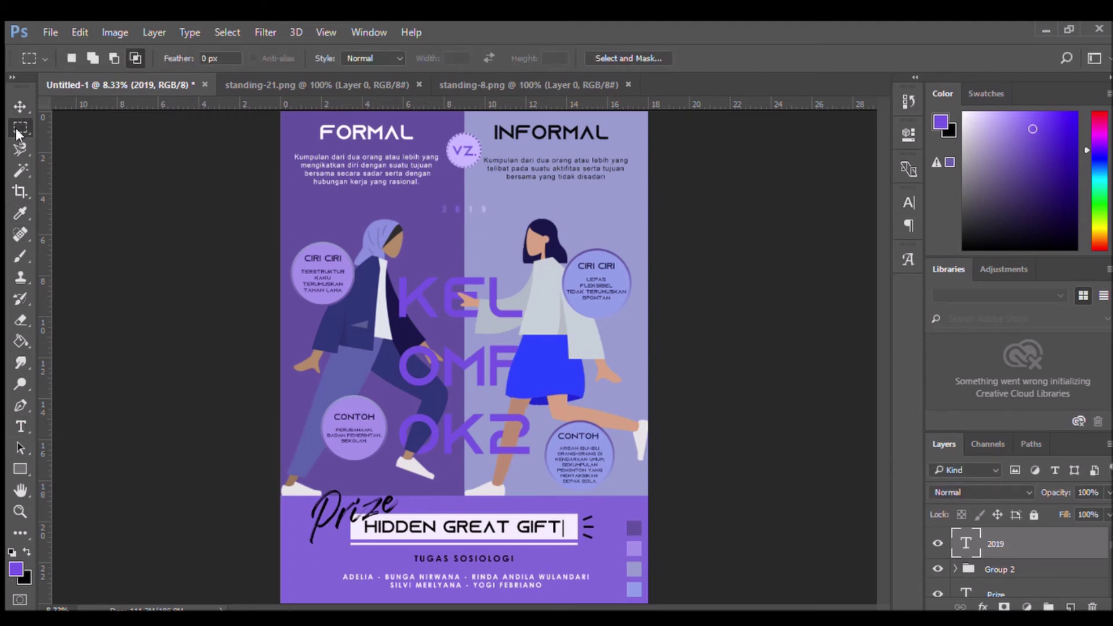
- Add the creator's signature text just under 2019 and lighten its colour
key("t")
left_click(429, 235)
type("arbztic")
key("ctrl+Return")
left_click_drag(418, 232, 463, 222)
left_click(575, 57)
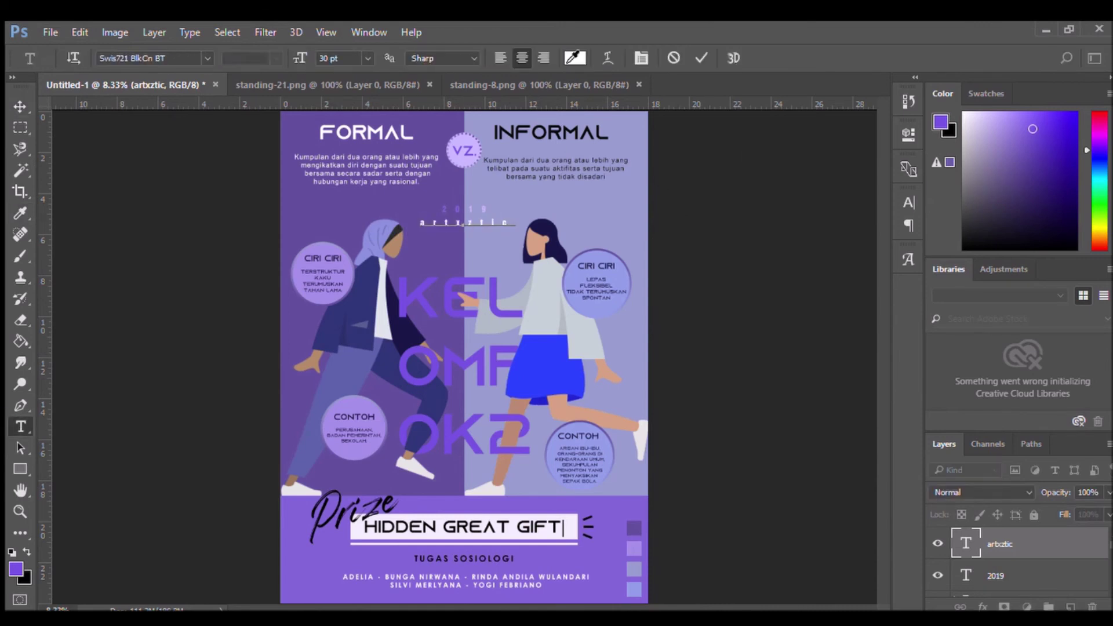
key("ctrl+Return")
key("v")
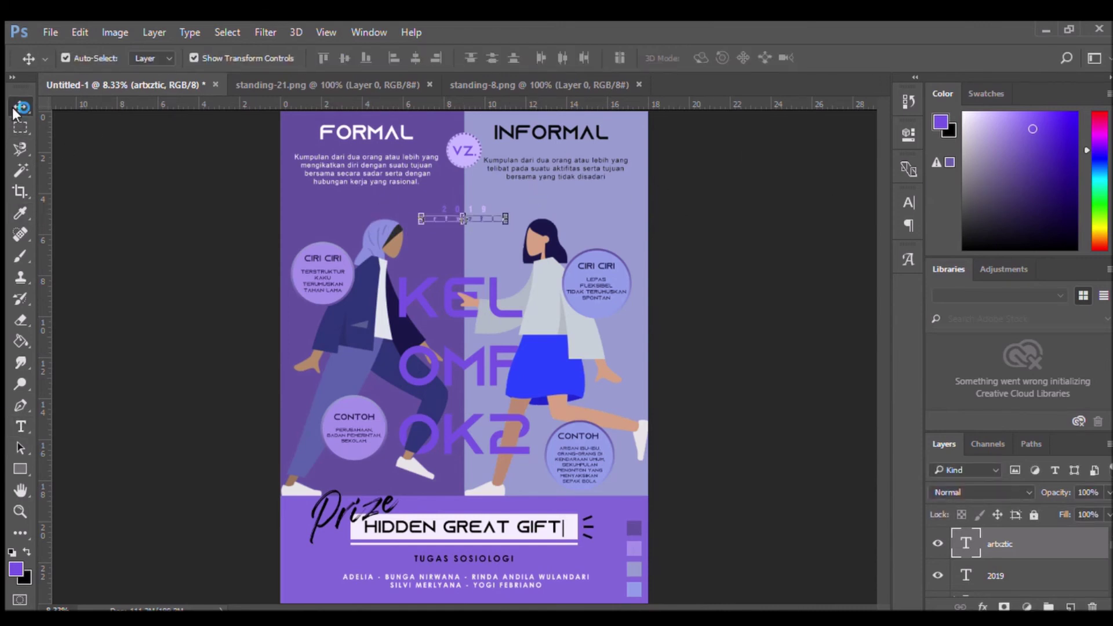
left_click(696, 203)
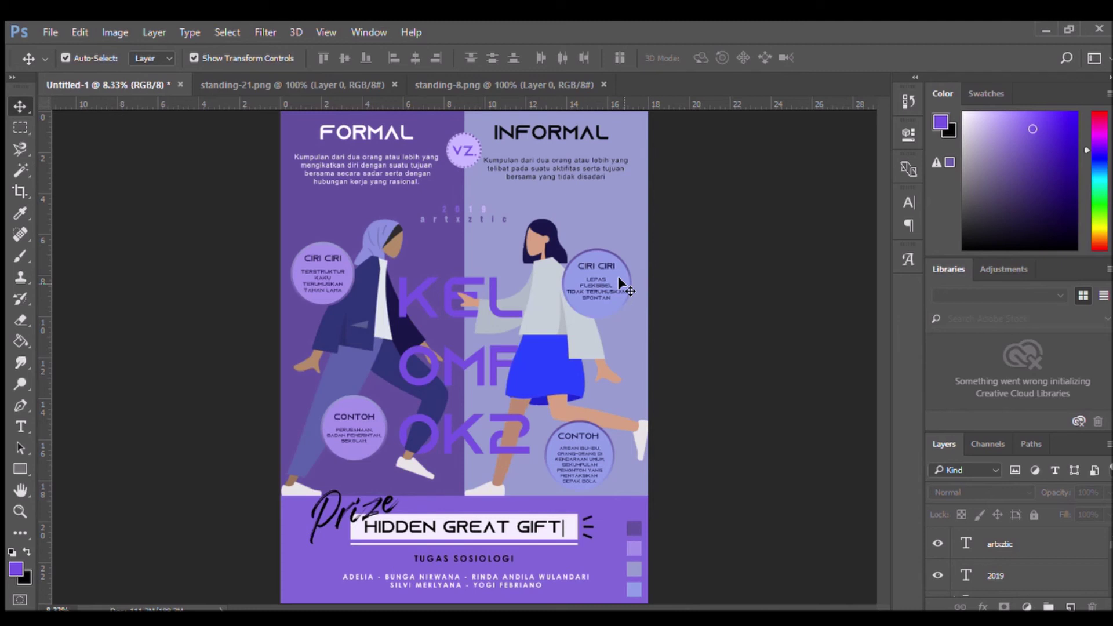